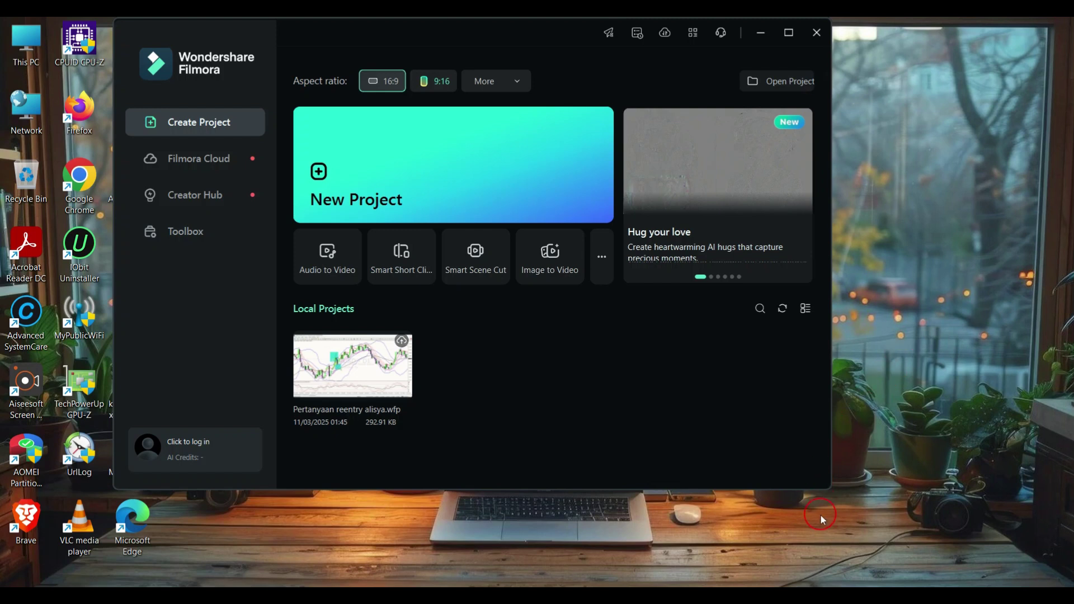
# - Create a new video project with the 16:9 aspect ratio
pyautogui.click(942, 181)
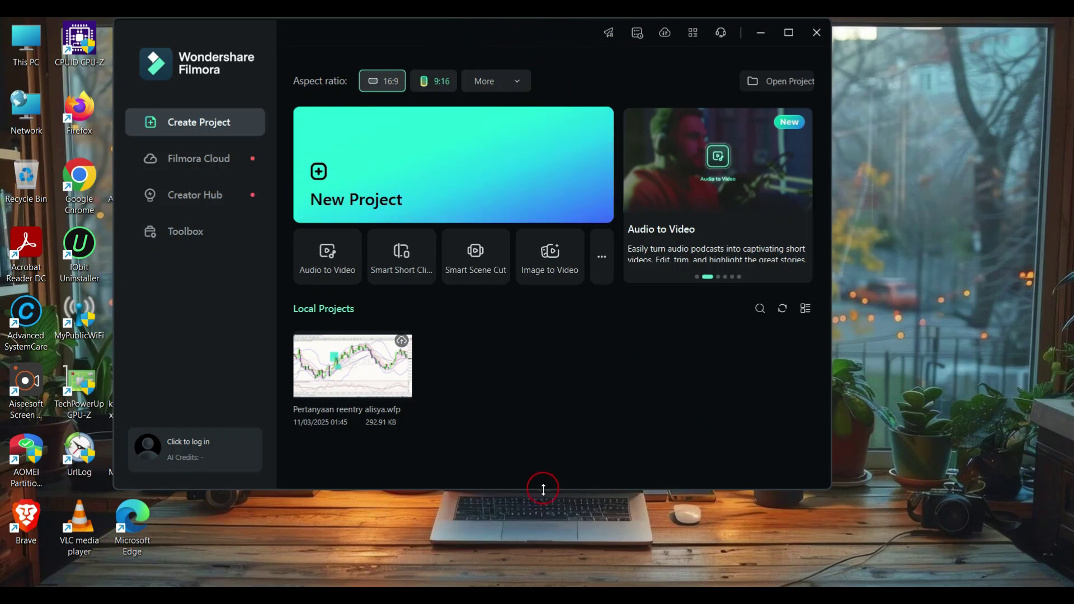
pyautogui.click(467, 178)
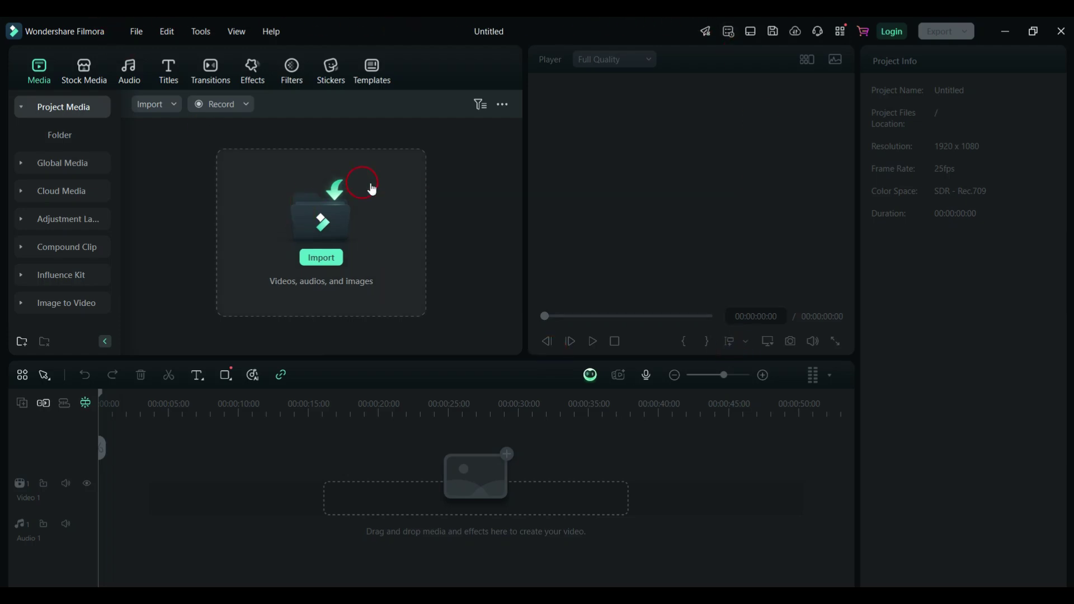
# - Look up the installed version of the video editor and close the version information
pyautogui.click(273, 31)
pyautogui.click(273, 223)
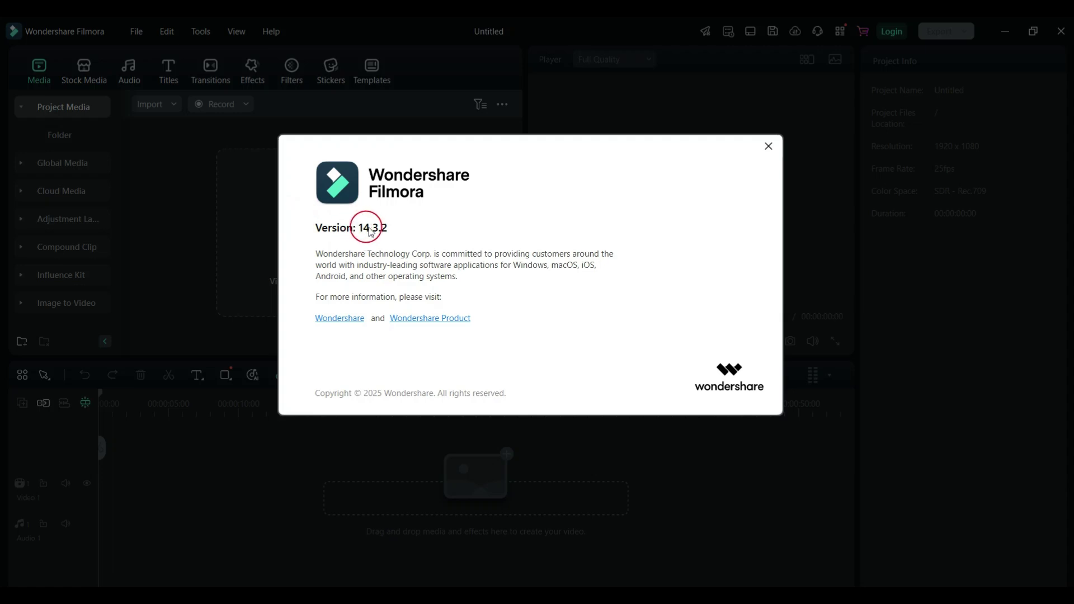
pyautogui.click(769, 146)
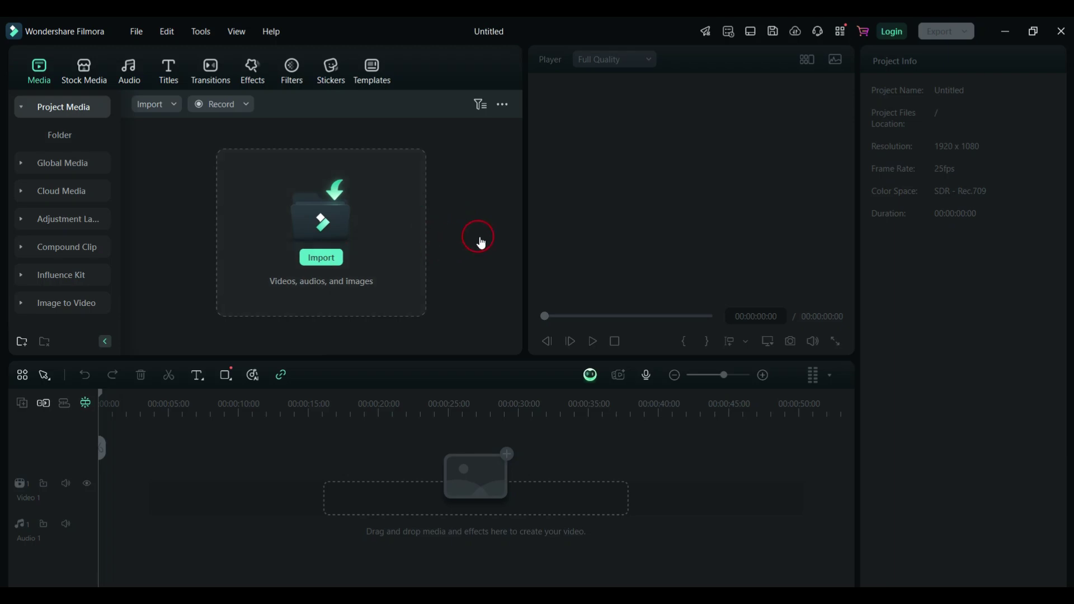
# - Import all six videos, 1 to 6, from the Video folder in Downloads into the project media
pyautogui.click(323, 257)
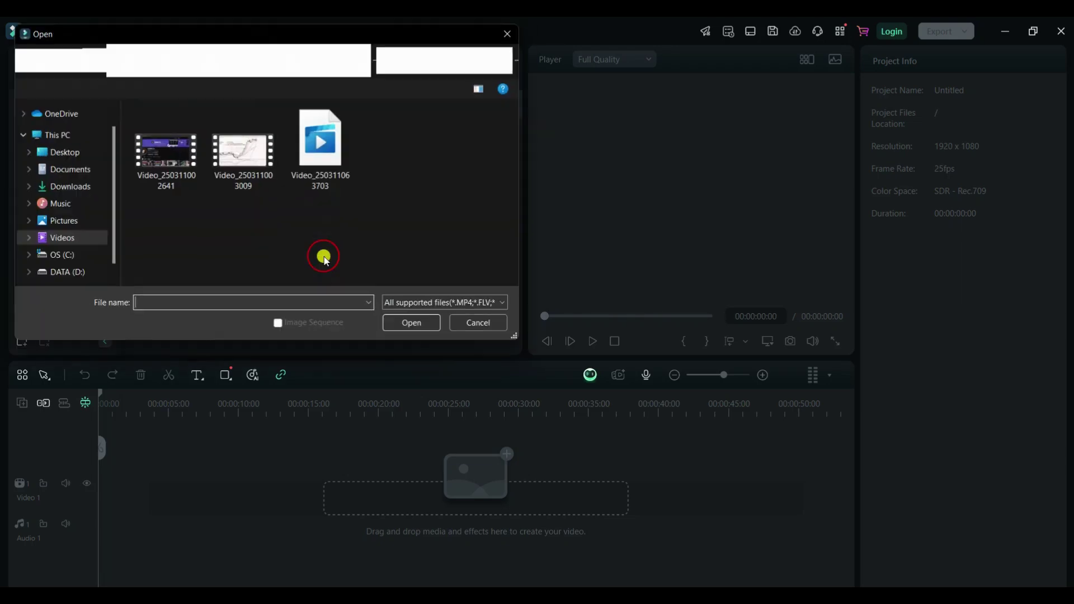
pyautogui.click(67, 225)
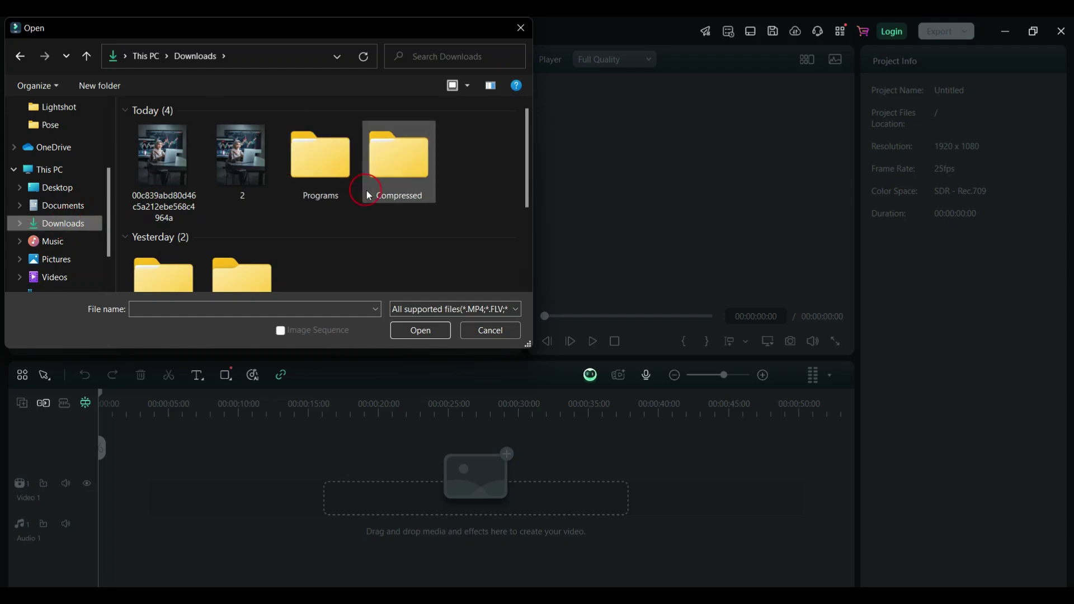
pyautogui.scroll(-3, 365, 193)
pyautogui.doubleClick(151, 134)
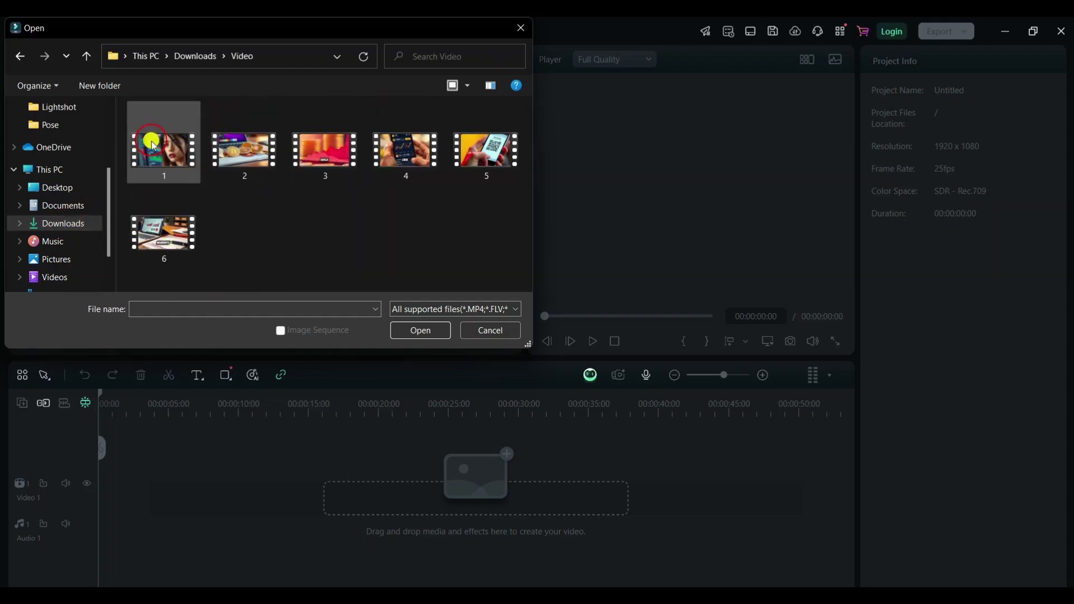
pyautogui.click(176, 154)
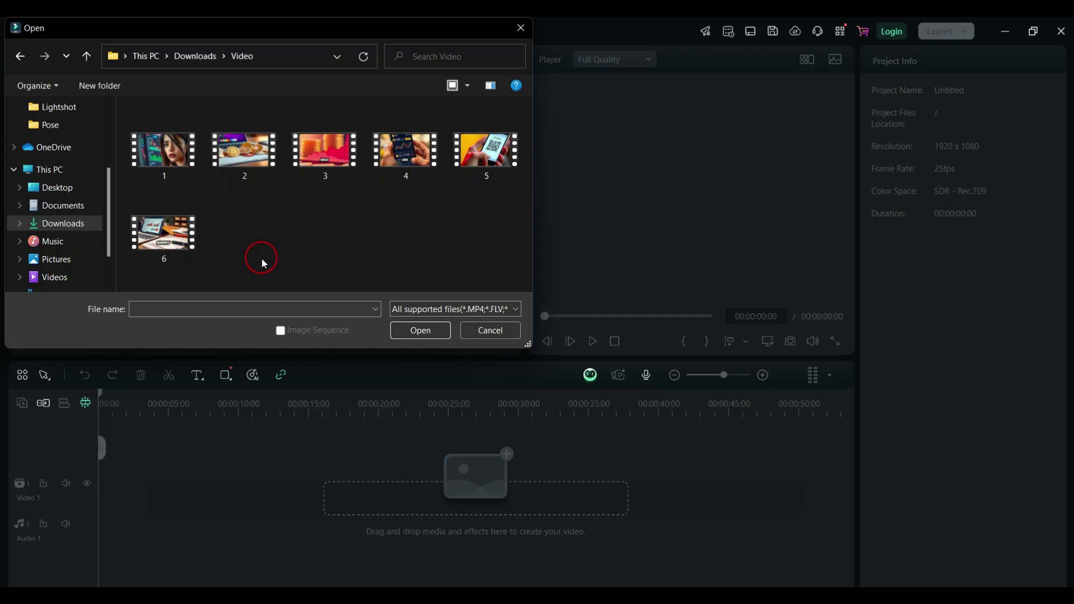
pyautogui.hotkey('ctrl', 'a')
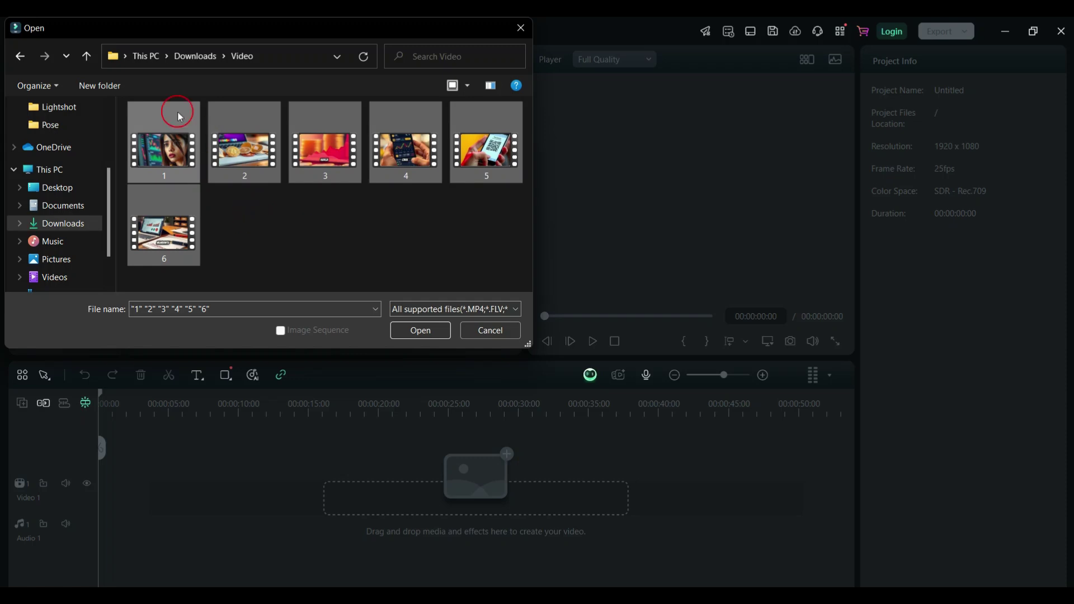
pyautogui.click(409, 330)
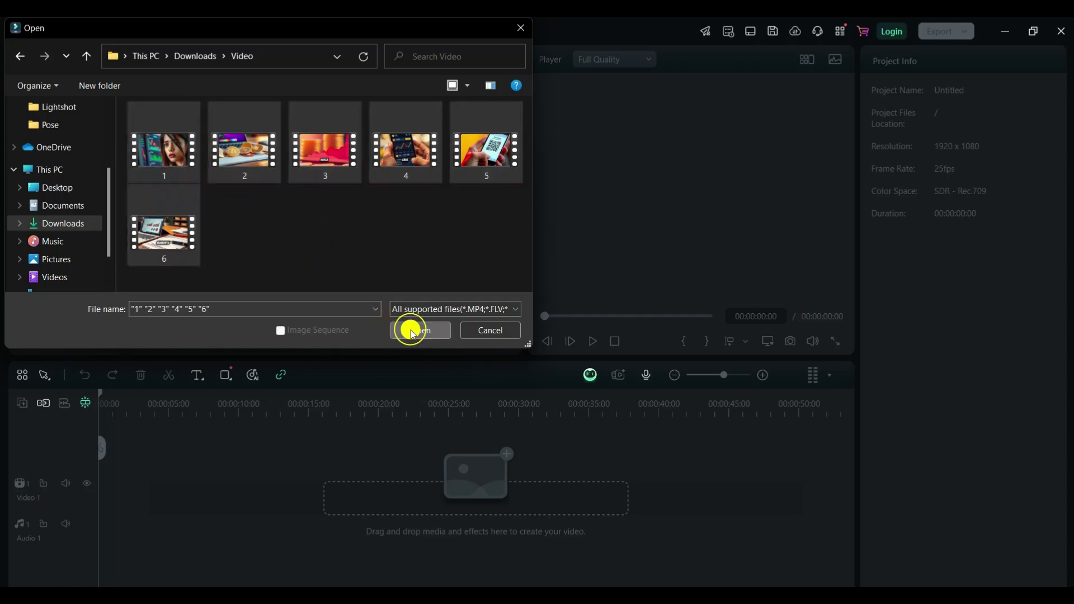
# - Place video 1 at the start of the Video 1 track, keeping the project settings of 1920 x 1080 25fps
pyautogui.click(487, 191)
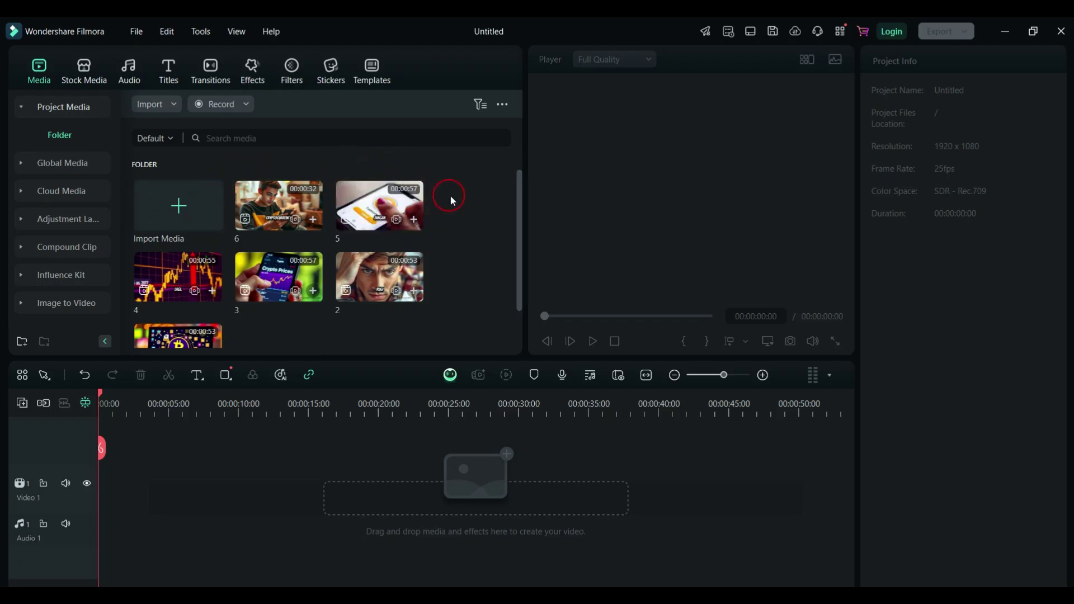
pyautogui.scroll(-1, 451, 196)
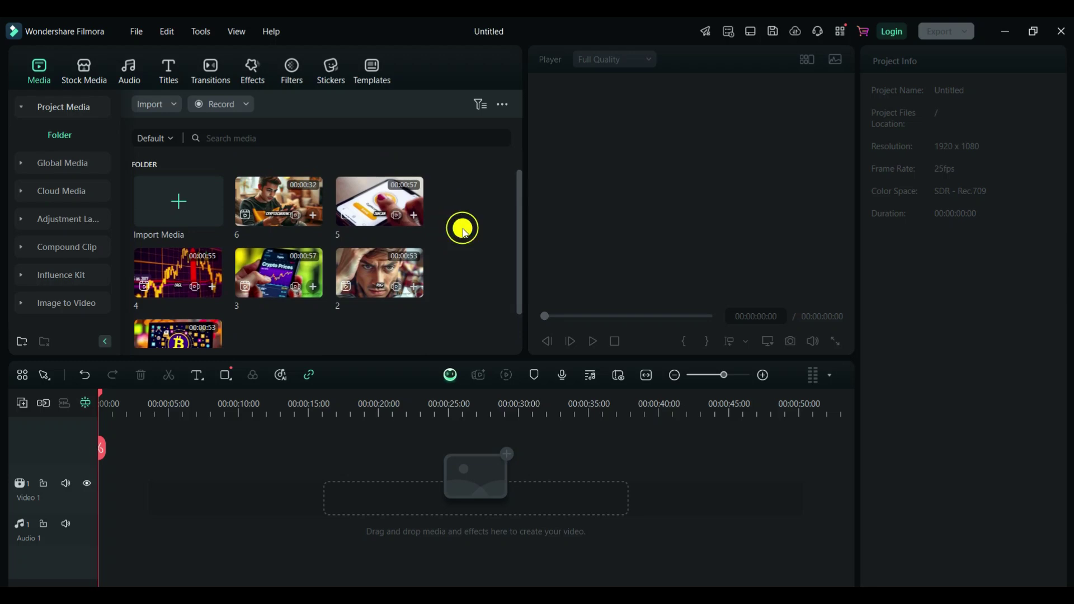
pyautogui.scroll(-2, 462, 229)
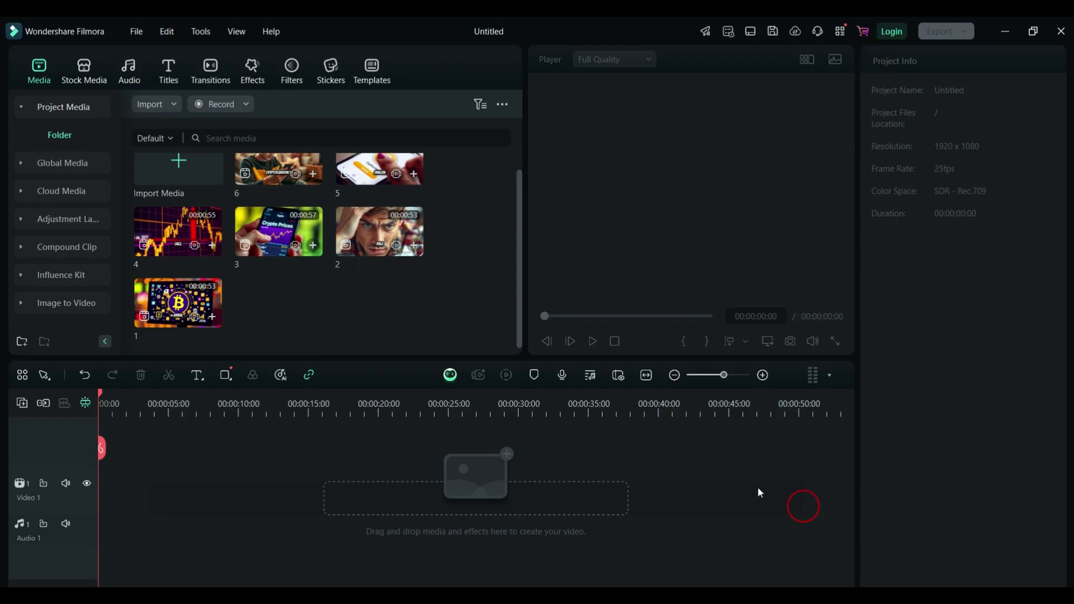
pyautogui.moveTo(174, 306); pyautogui.dragTo(87, 504)
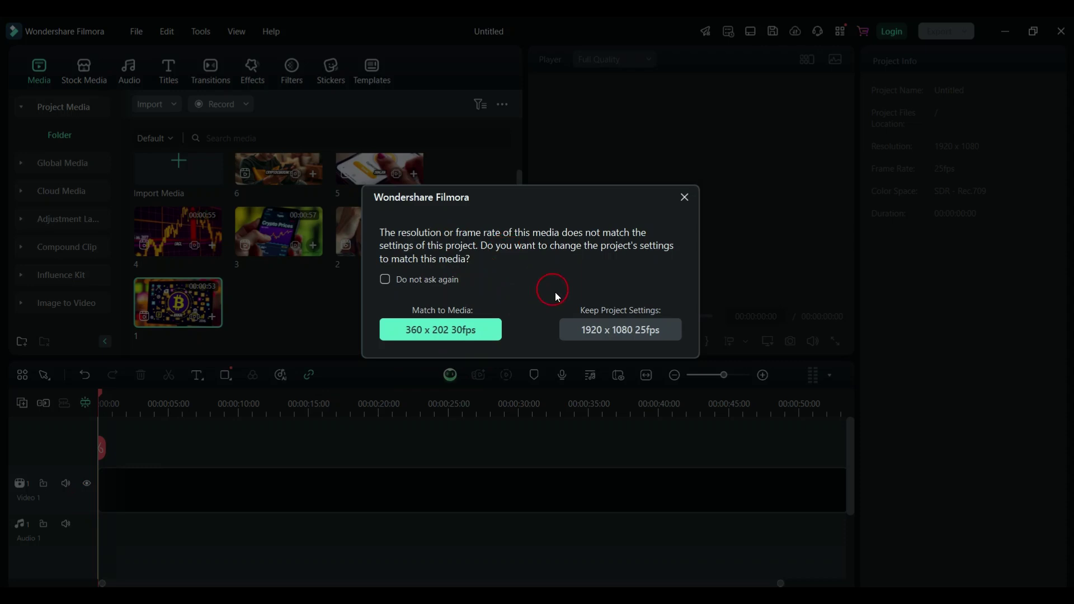
pyautogui.click(625, 328)
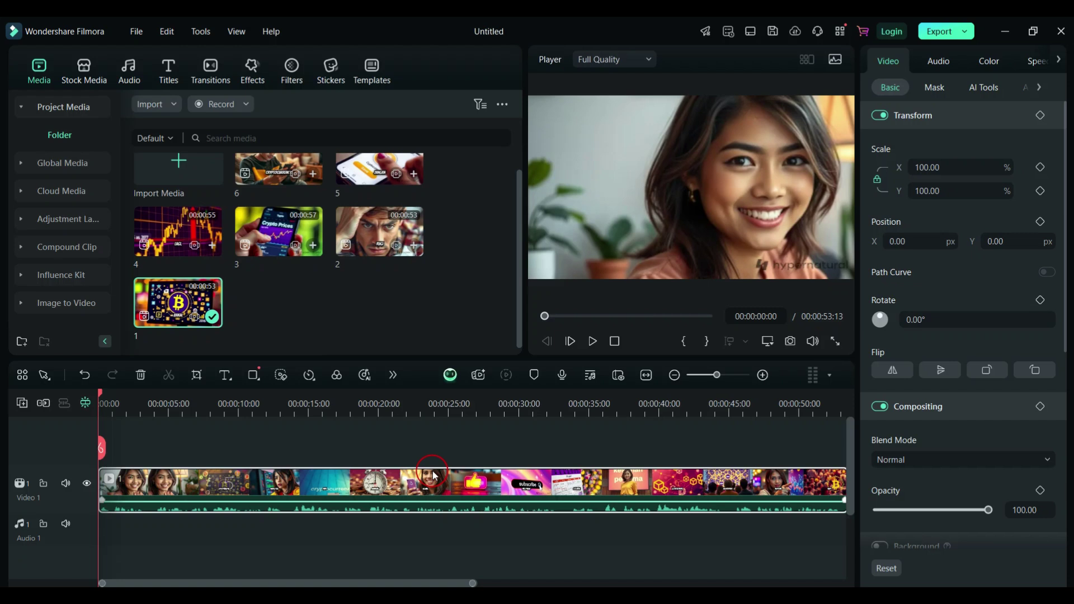
# - Turn on Auto Normalization for the audio of clip 1 on the timeline
pyautogui.click(333, 490)
pyautogui.click(945, 62)
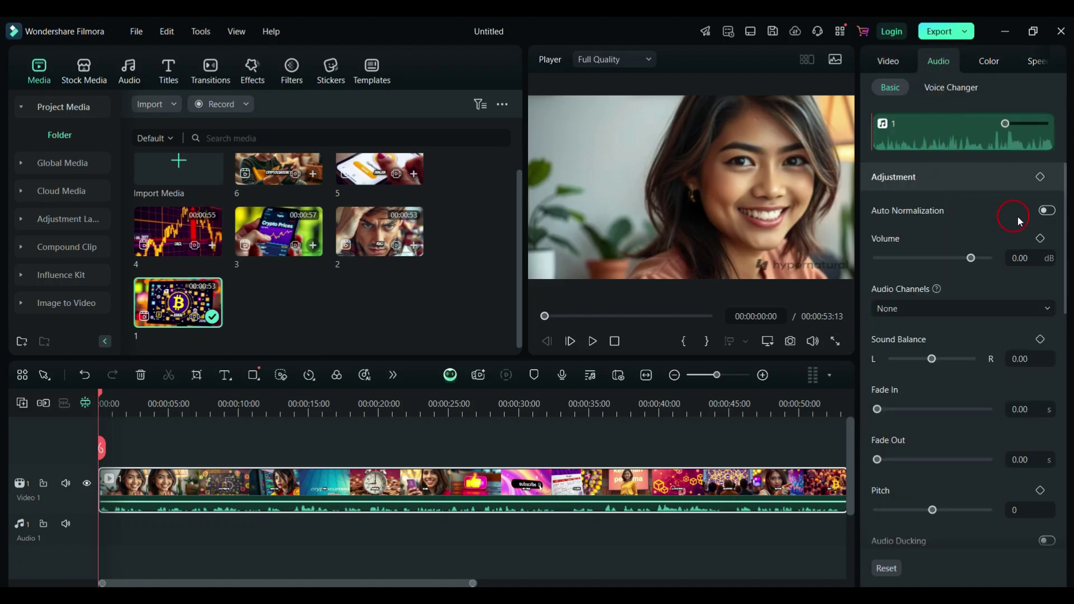
pyautogui.click(1049, 215)
# - Check clip 1 in full screen and crop it to about 319 x 179 at the original ratio, excluding the hypernatural watermark
pyautogui.click(832, 339)
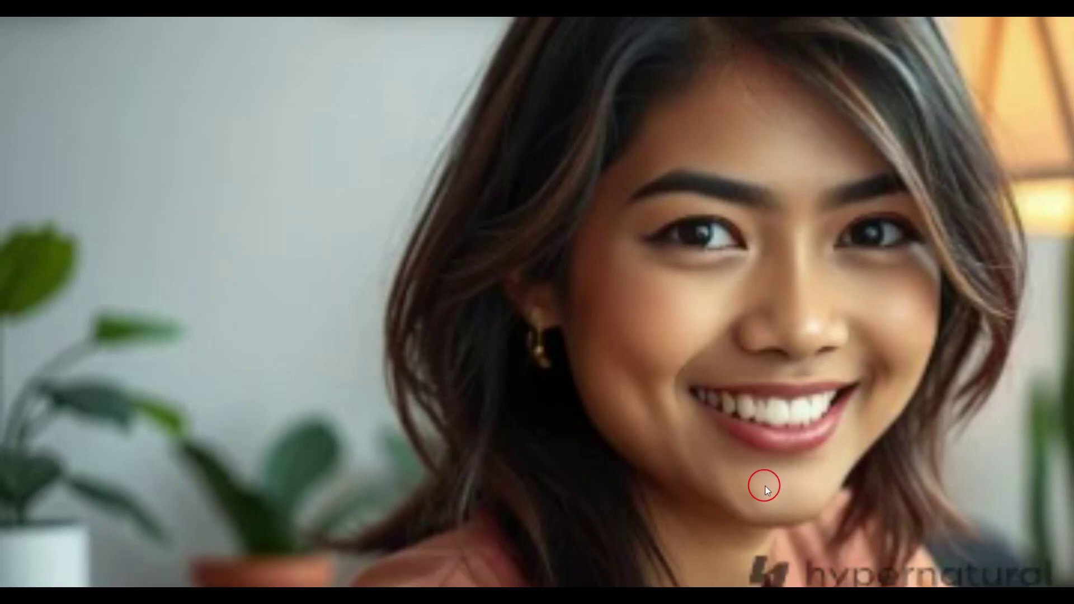
pyautogui.press('Escape')
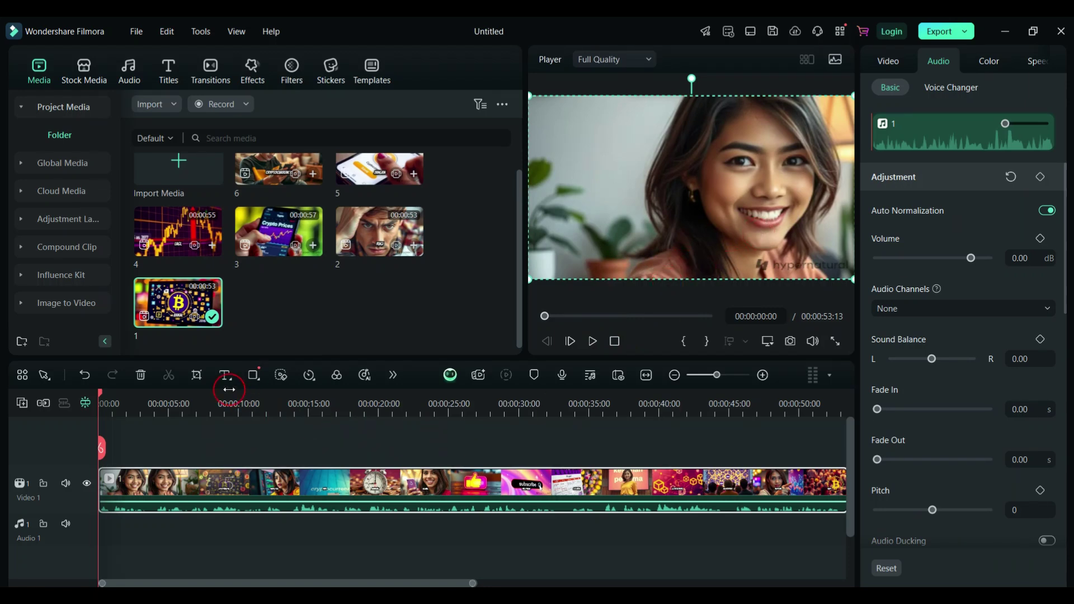
pyautogui.click(199, 375)
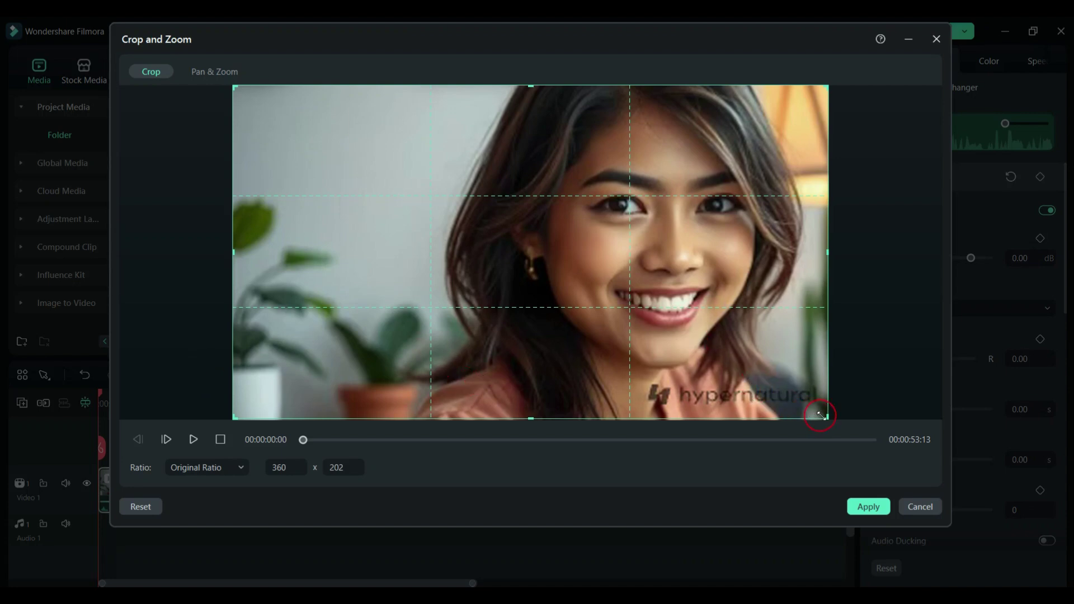
pyautogui.moveTo(826, 417); pyautogui.dragTo(759, 394)
pyautogui.moveTo(541, 308); pyautogui.dragTo(573, 303)
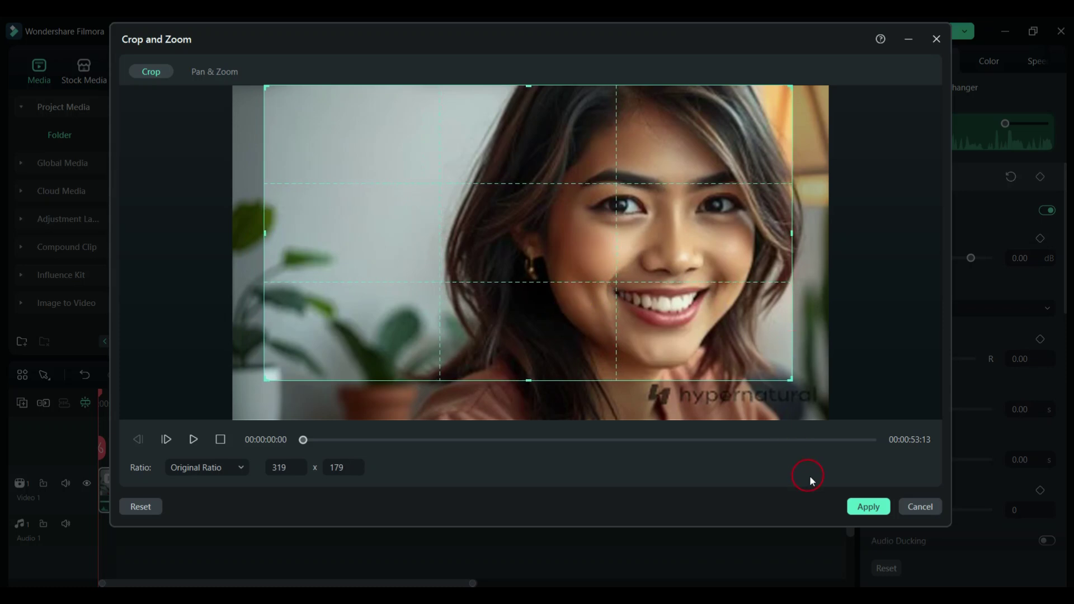
pyautogui.click(868, 506)
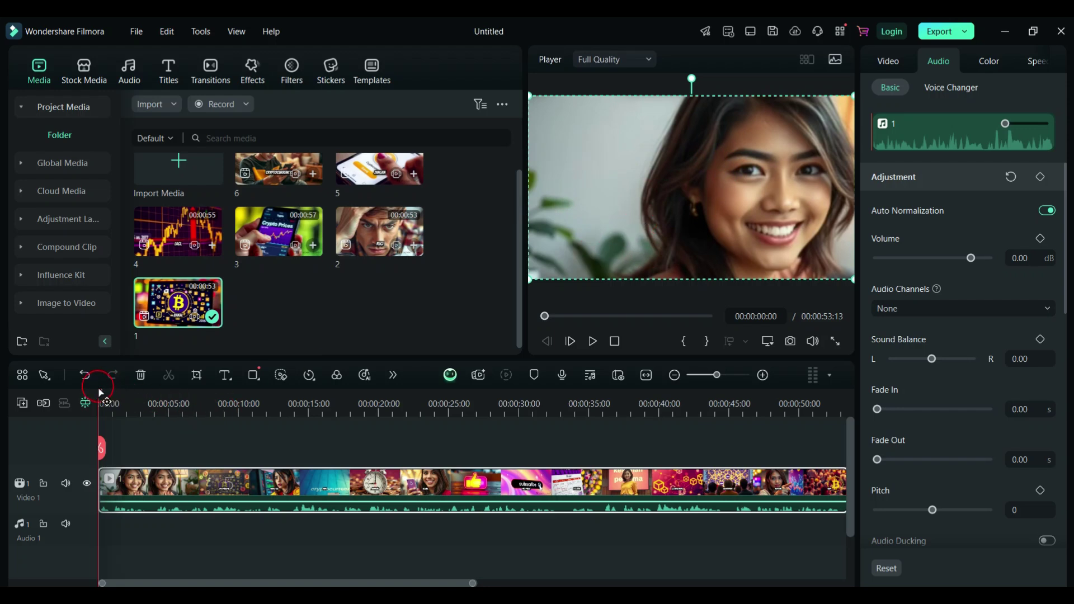
# - Preview clip 1 at 00:00:08:21 and turn on Auto Enhance for it with the amount at 50
pyautogui.moveTo(103, 399); pyautogui.dragTo(227, 495)
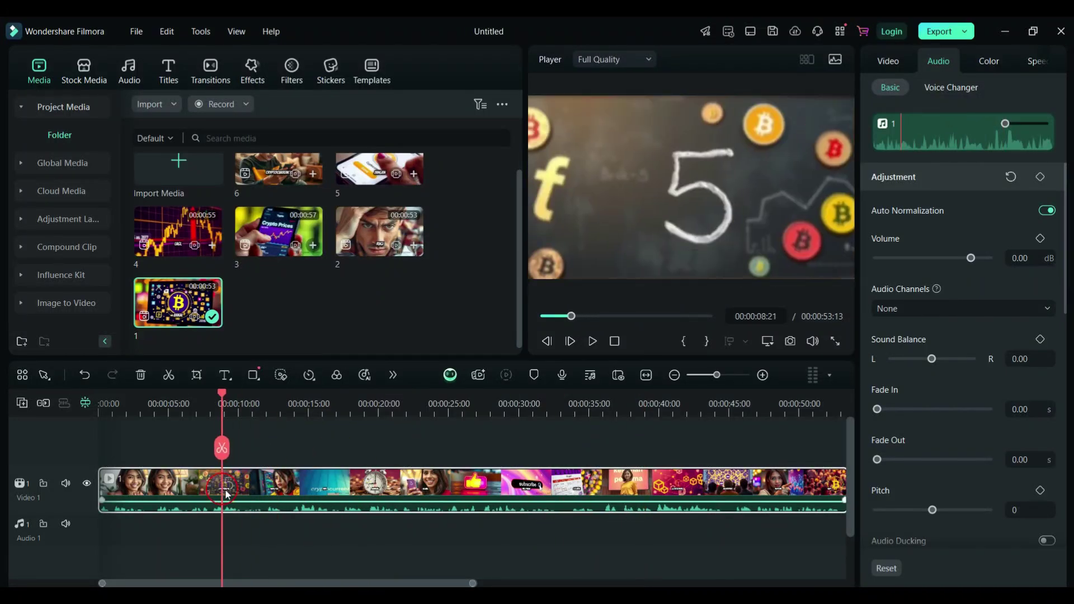
pyautogui.click(959, 266)
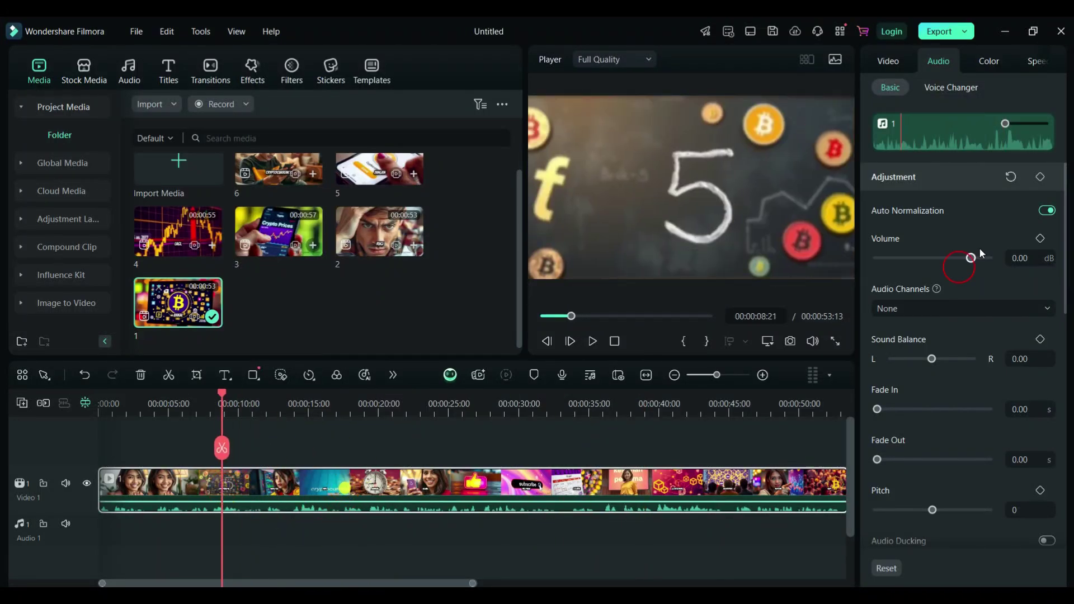
pyautogui.click(893, 71)
pyautogui.click(450, 423)
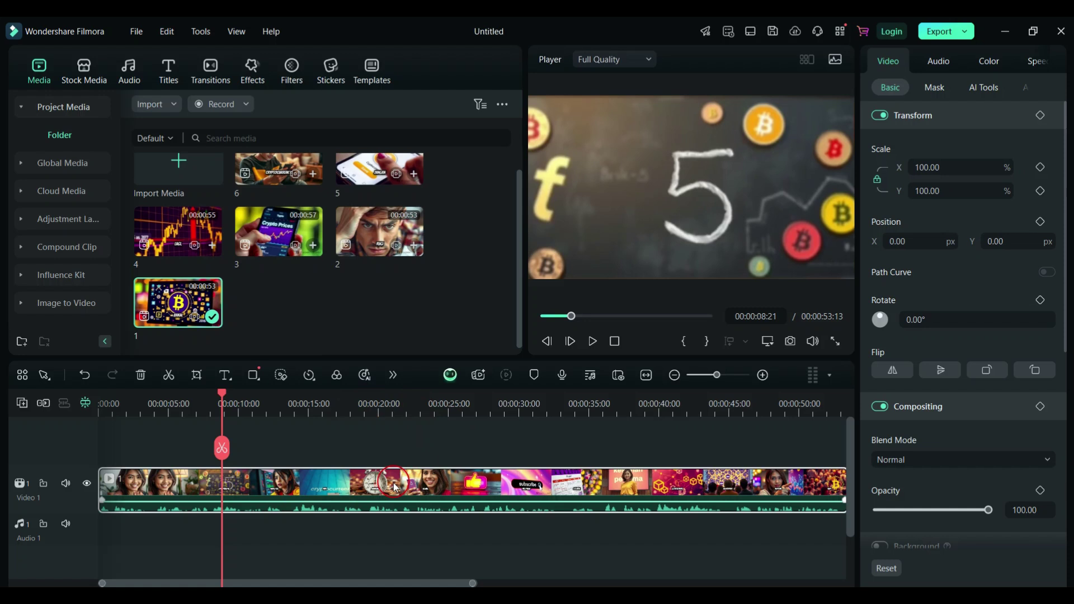
pyautogui.moveTo(1066, 168); pyautogui.dragTo(1064, 363)
pyautogui.click(889, 455)
pyautogui.click(709, 252)
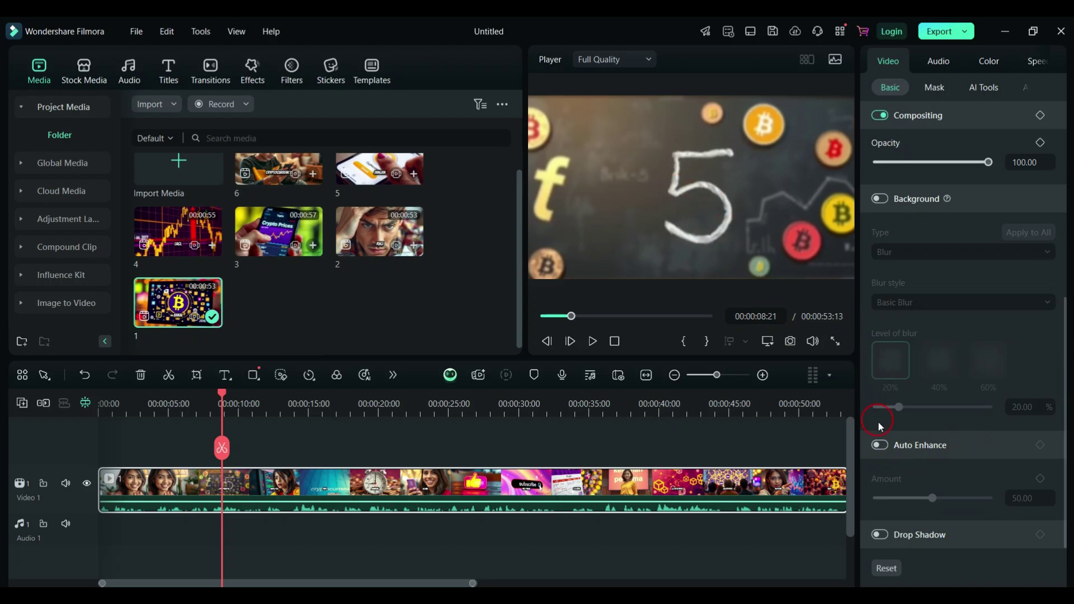
pyautogui.click(883, 446)
pyautogui.click(704, 222)
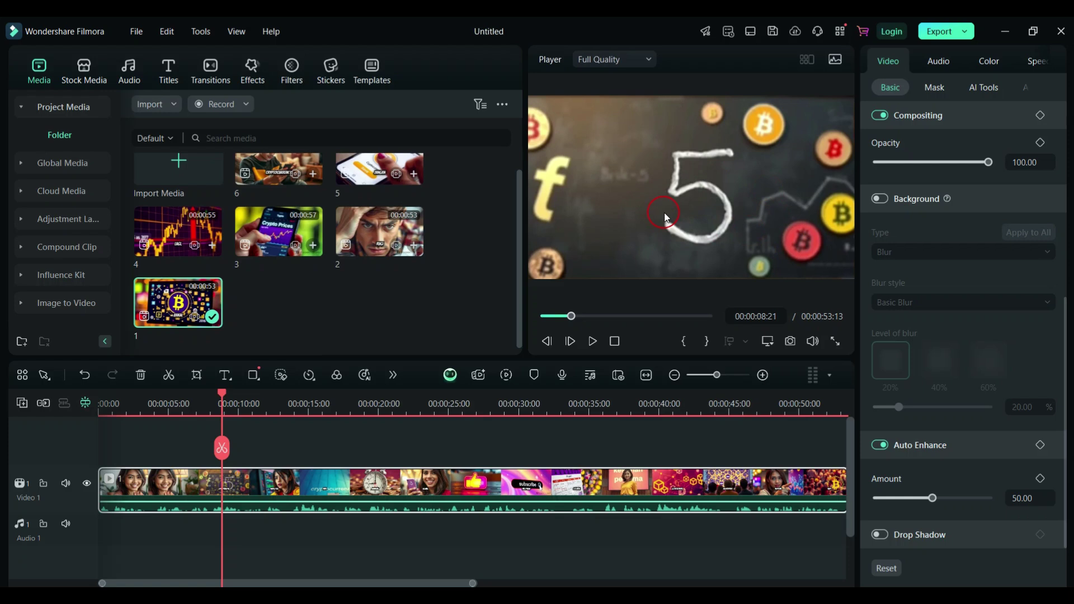
pyautogui.click(917, 404)
# - Split clip 1 on the Video 1 track at 00:00:44:10 and preview the second part at 00:00:47:23
pyautogui.click(340, 535)
pyautogui.moveTo(340, 584); pyautogui.dragTo(504, 582)
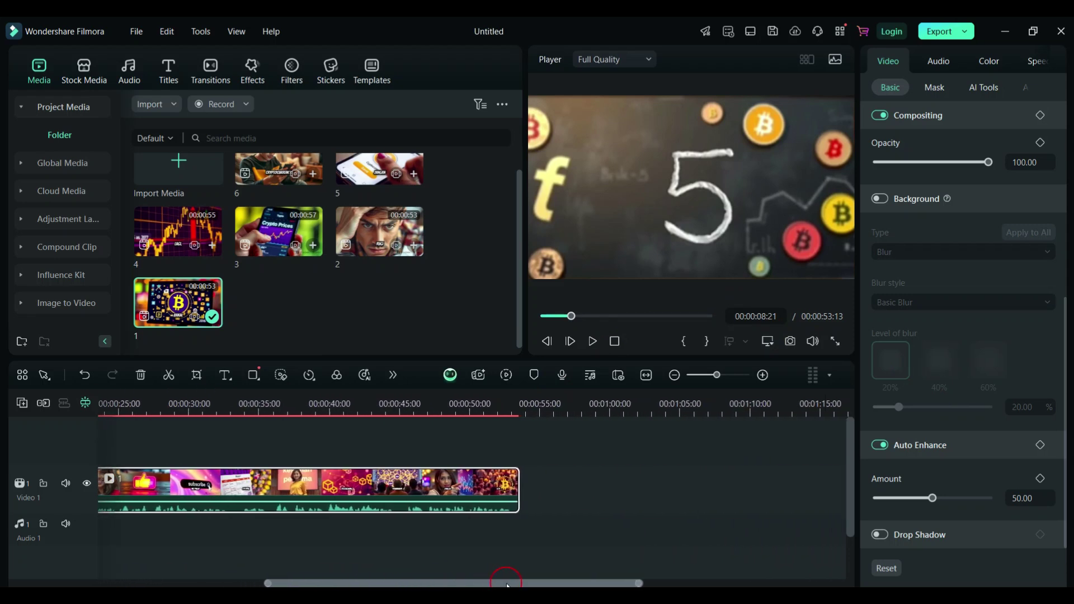
pyautogui.click(686, 316)
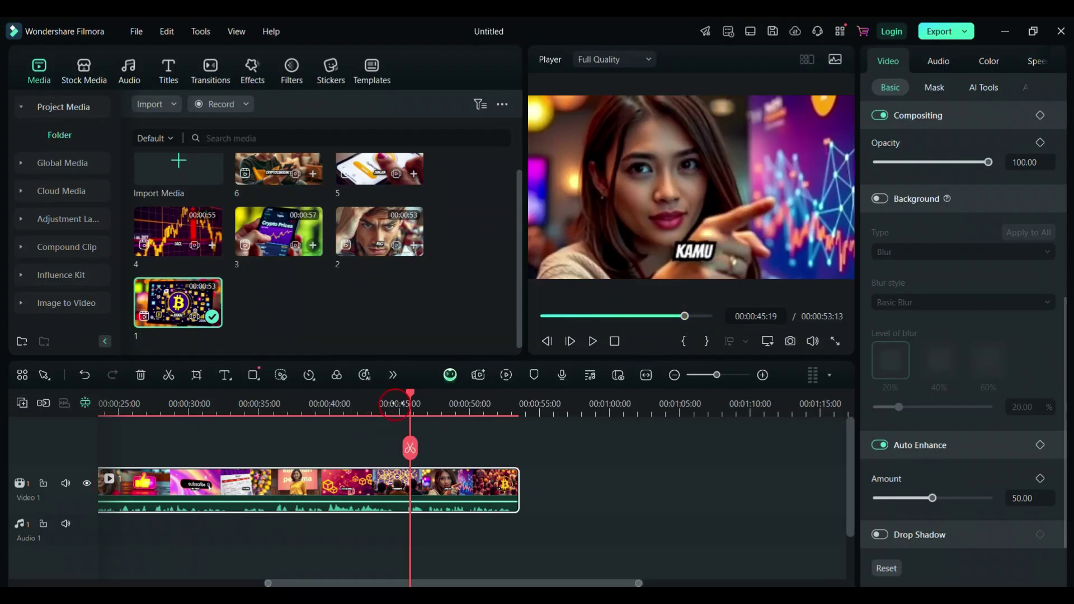
pyautogui.moveTo(410, 398); pyautogui.dragTo(391, 448)
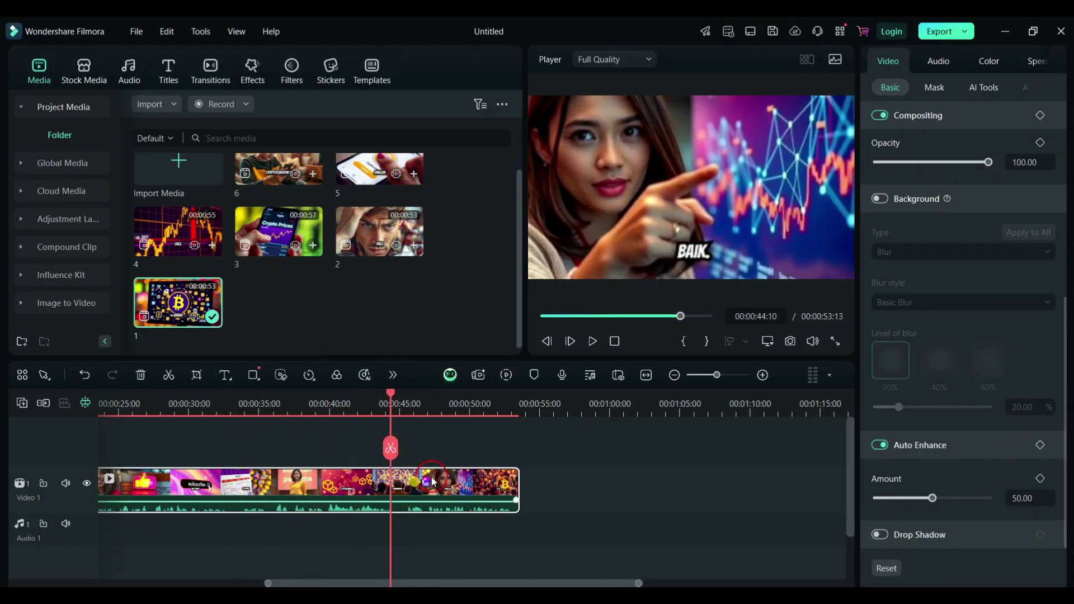
pyautogui.click(169, 375)
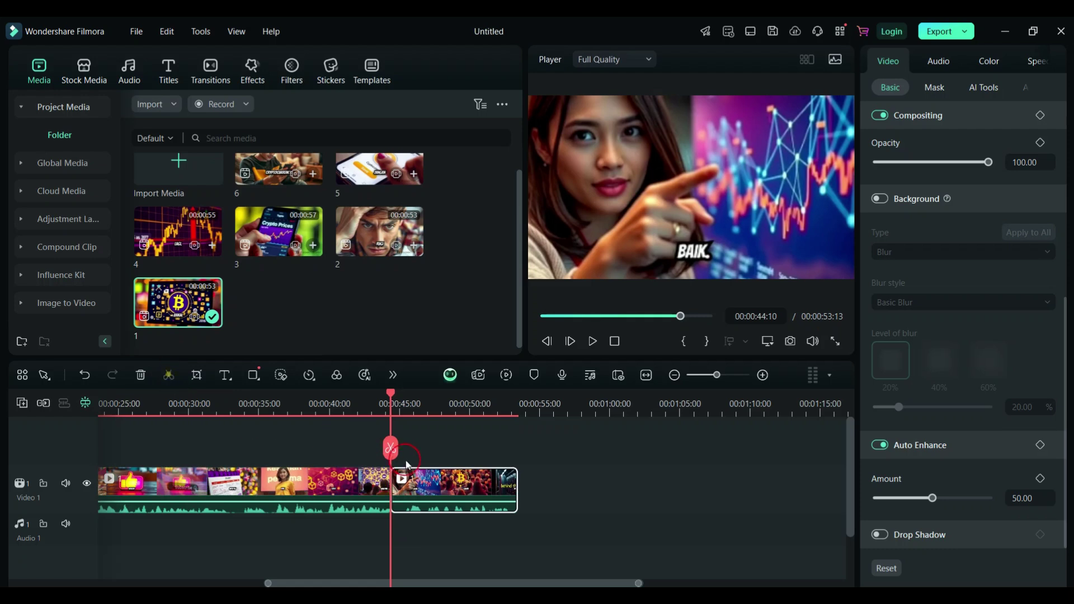
pyautogui.moveTo(419, 482); pyautogui.dragTo(432, 439)
pyautogui.moveTo(395, 407); pyautogui.dragTo(441, 448)
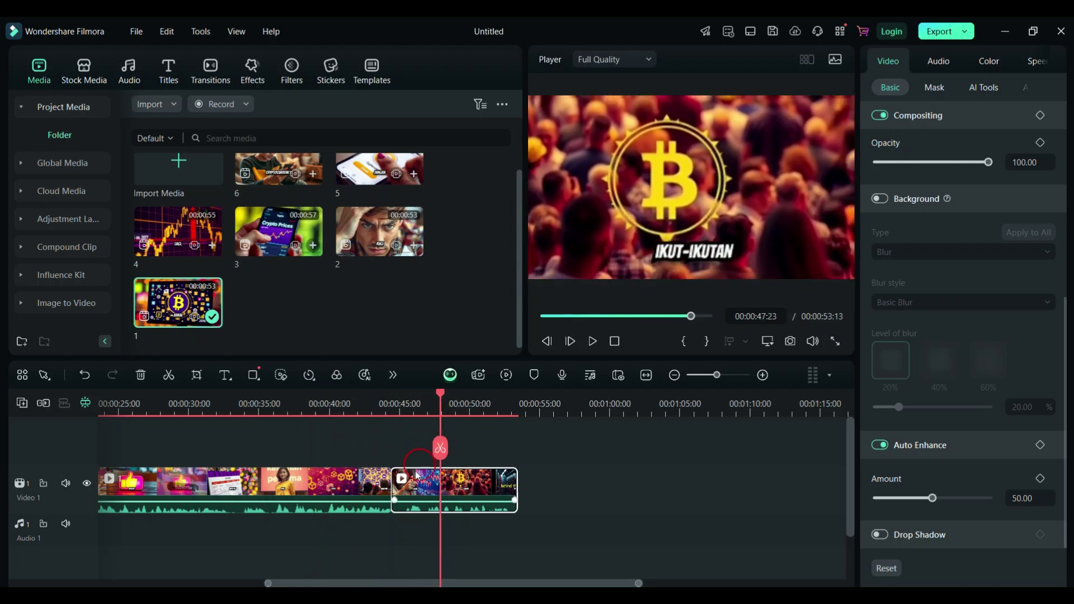
# - Append video 2 directly after clip 1 on the Video 1 track, keeping the project settings of 1920 x 1080 25fps
pyautogui.click(354, 582)
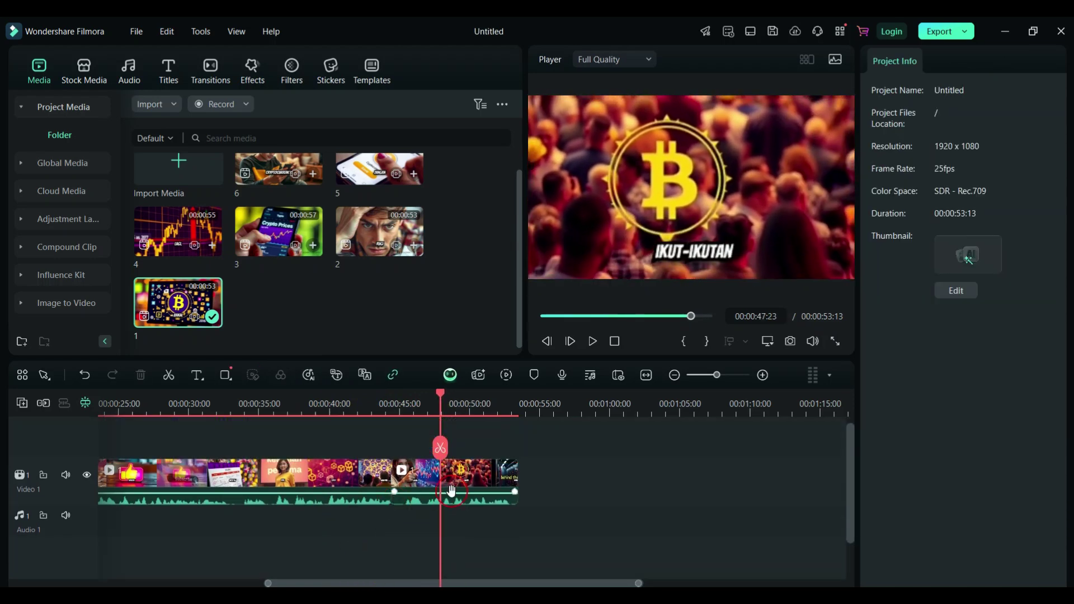
pyautogui.moveTo(472, 582); pyautogui.dragTo(528, 582)
pyautogui.moveTo(378, 232); pyautogui.dragTo(436, 478)
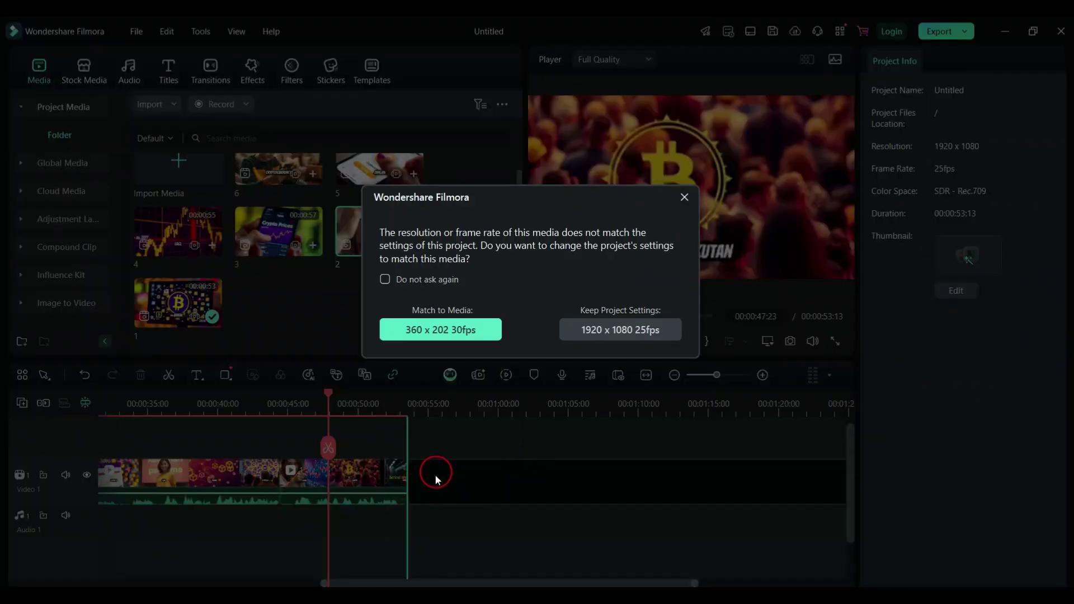
pyautogui.click(597, 326)
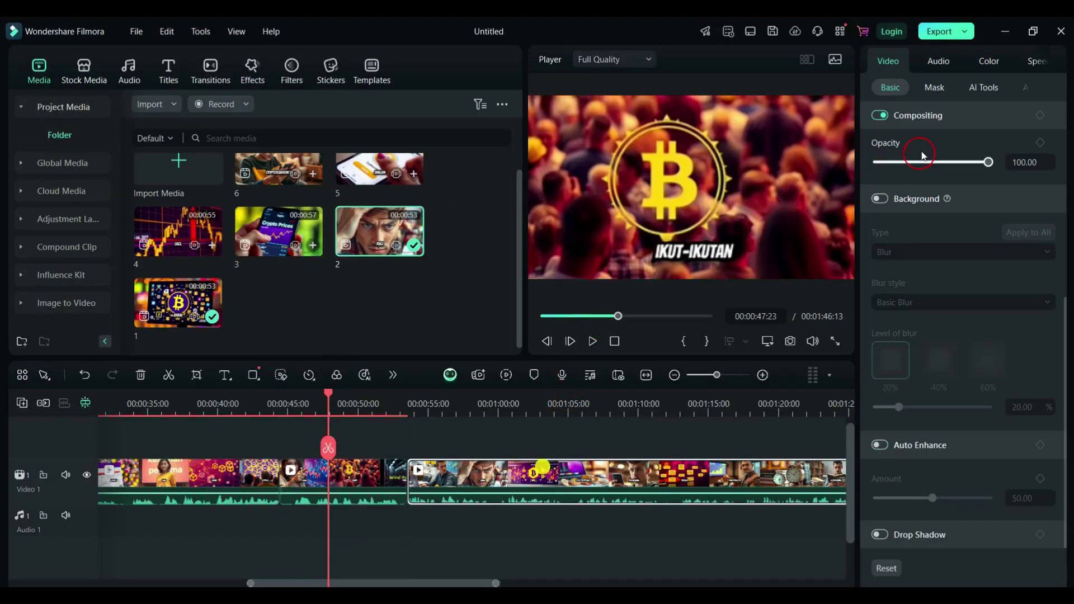
# - Turn on Auto Normalization for the audio of clip 2
pyautogui.click(936, 62)
pyautogui.click(1047, 210)
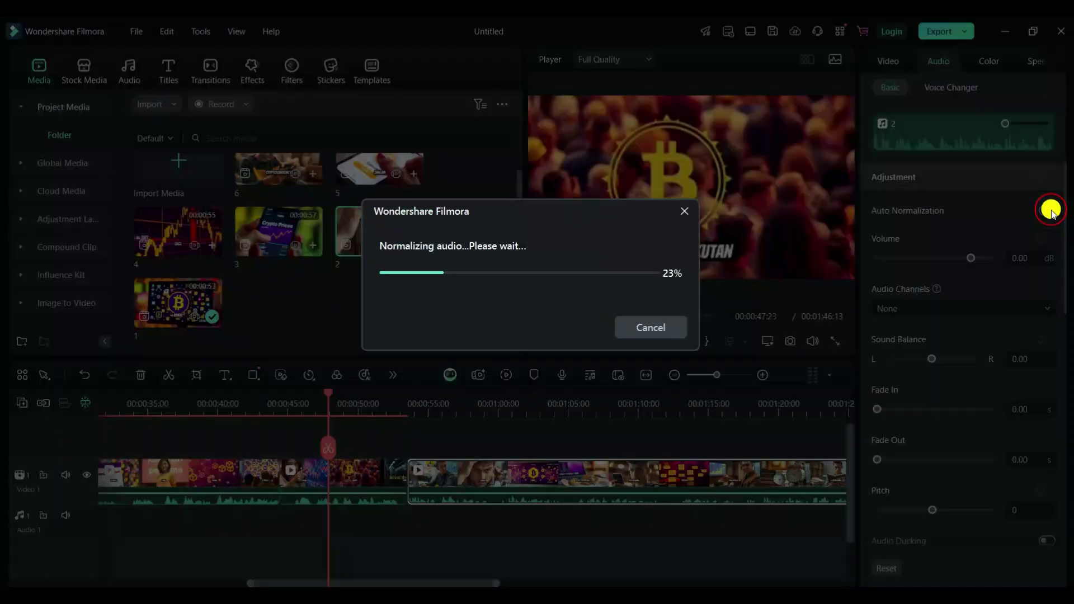
# - Turn on Auto Enhance for clip 2 with the amount at 50
pyautogui.click(888, 63)
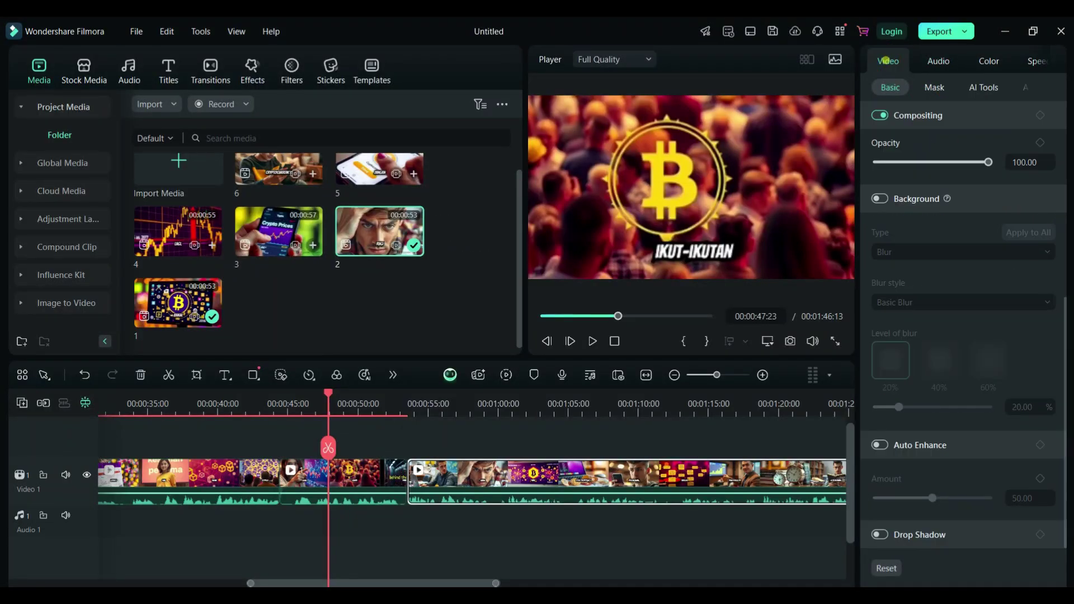
pyautogui.click(881, 446)
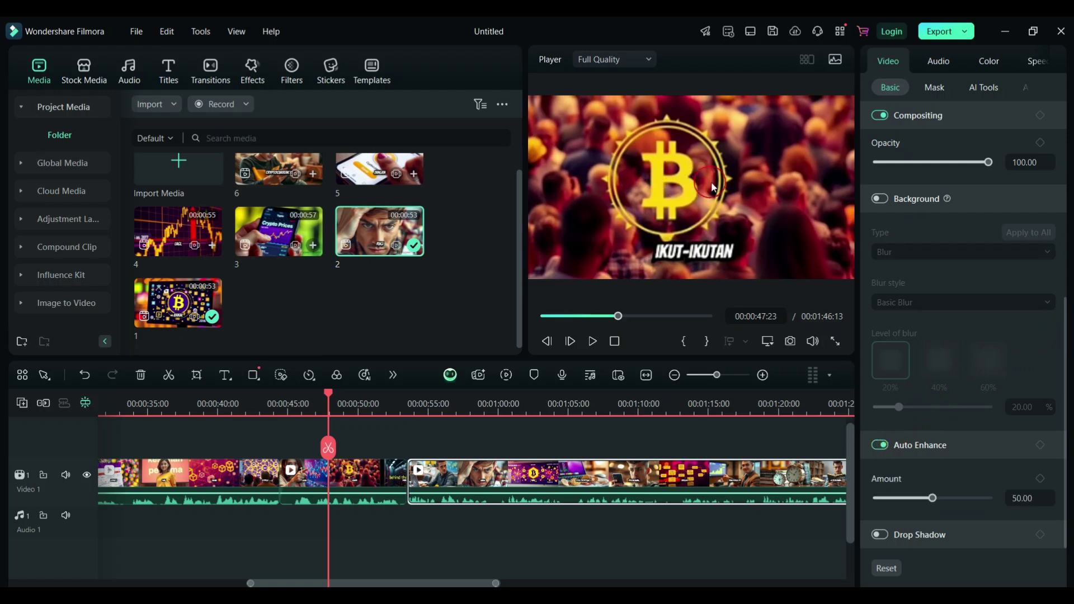
# - Add the Page Curl transition between clip 1 and clip 2 on the Video 1 track and preview it from 00:00:51:19
pyautogui.moveTo(334, 396); pyautogui.dragTo(382, 447)
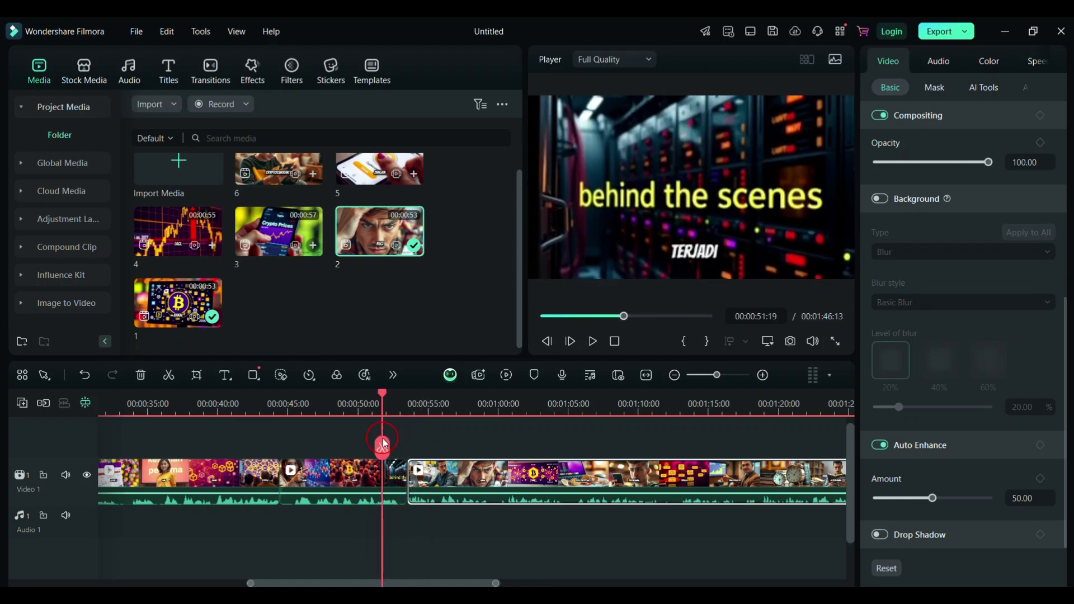
pyautogui.click(206, 80)
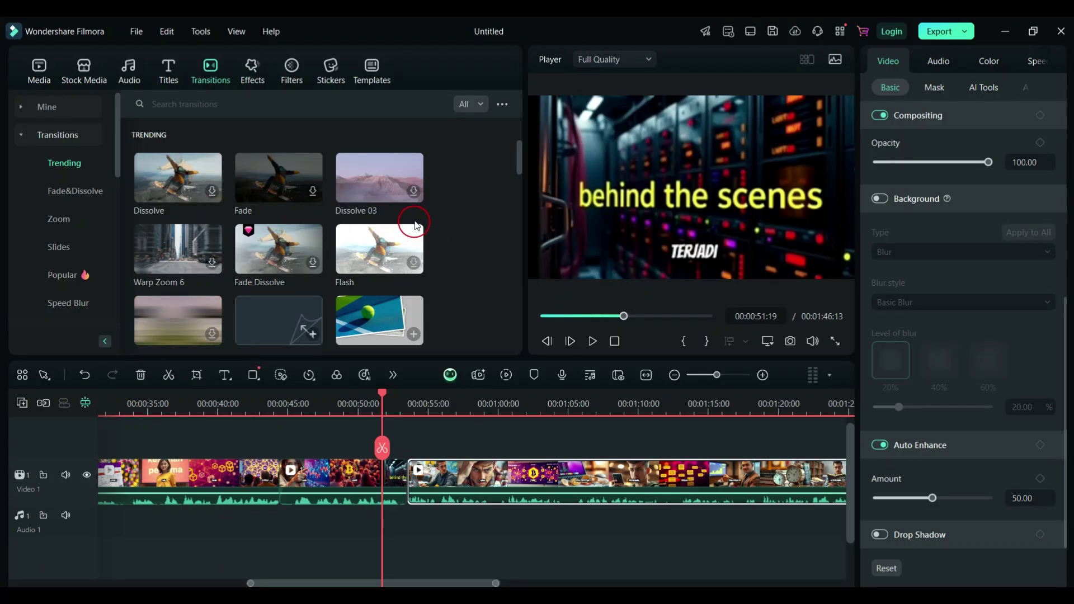
pyautogui.scroll(-3, 366, 226)
pyautogui.scroll(2, 367, 226)
pyautogui.scroll(-2, 366, 225)
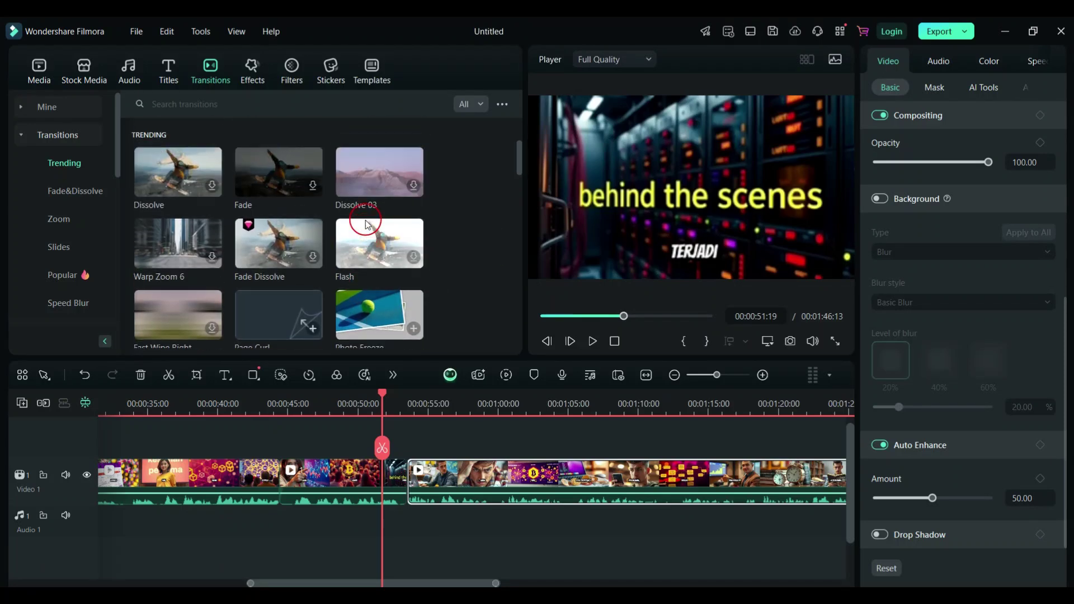
pyautogui.scroll(-1, 367, 225)
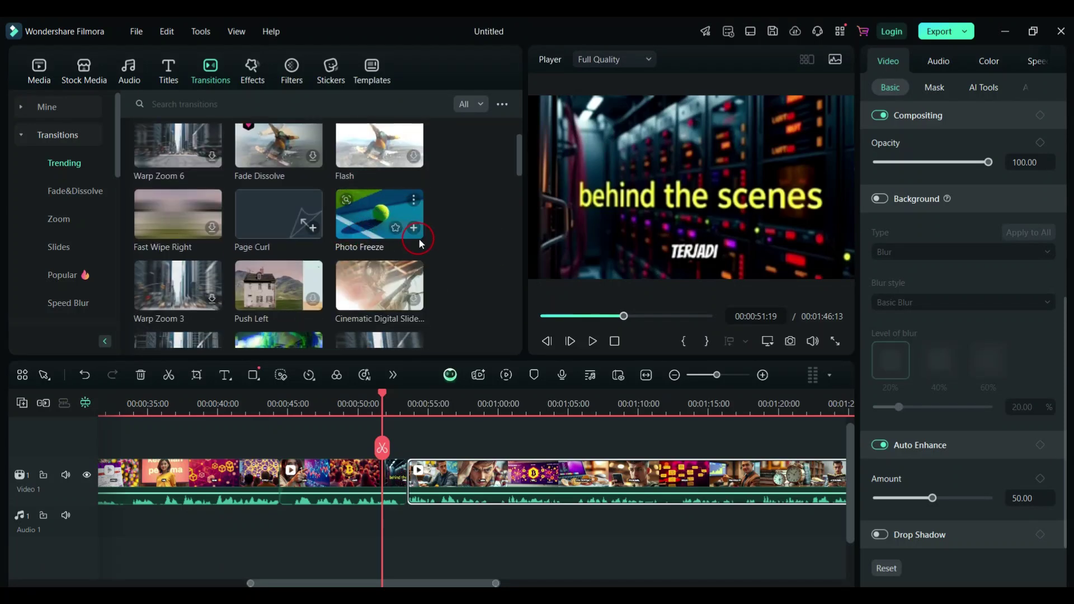
pyautogui.moveTo(278, 217)
pyautogui.mouseDown()
pyautogui.moveTo(327, 256)
pyautogui.moveTo(403, 448)
pyautogui.moveTo(406, 497)
pyautogui.mouseUp()
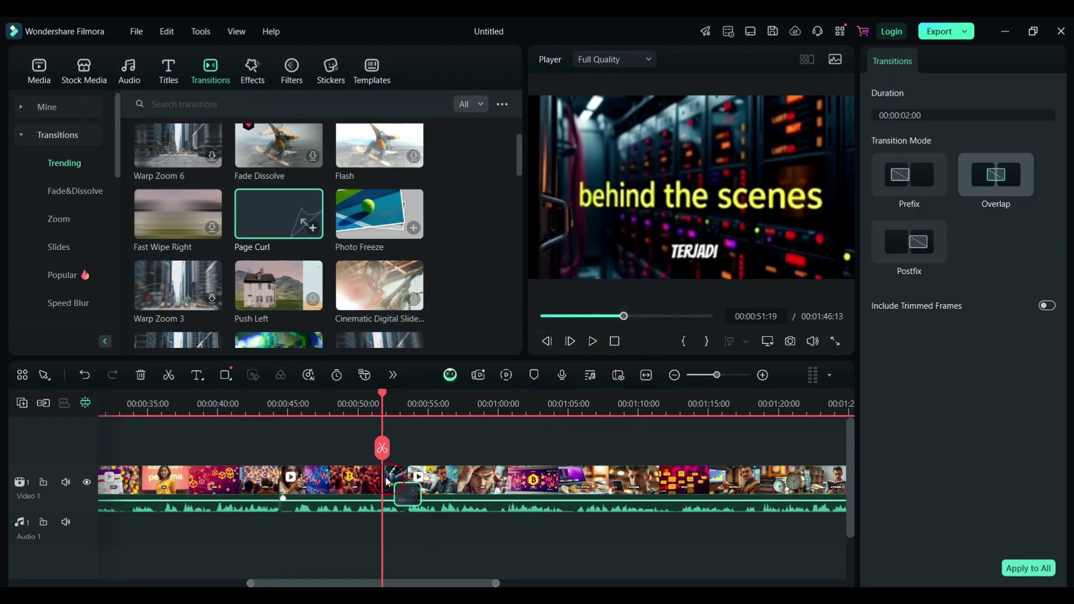
pyautogui.click(594, 342)
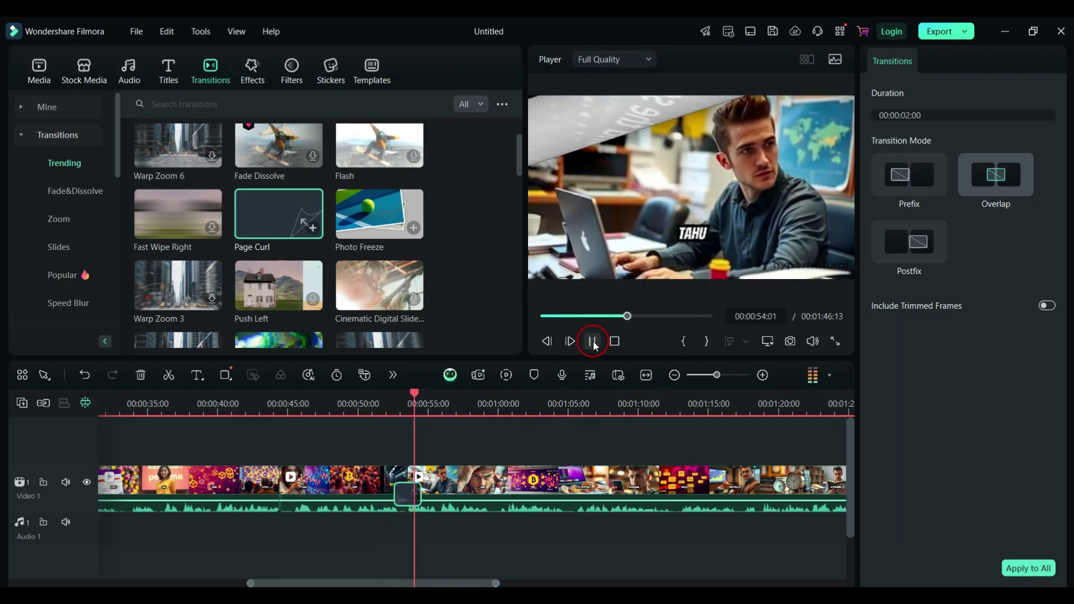
pyautogui.click(594, 342)
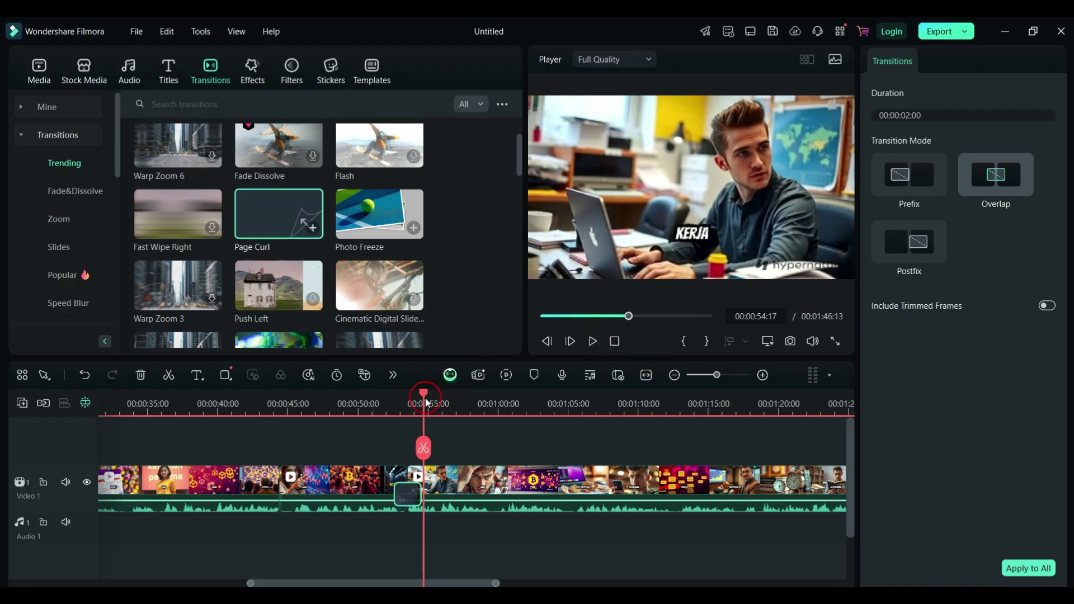
# - Crop clip 2 to 319 x 179 at the original ratio, with the crop frame placed above the hypernatural watermark
pyautogui.moveTo(425, 403); pyautogui.dragTo(474, 403)
pyautogui.click(632, 485)
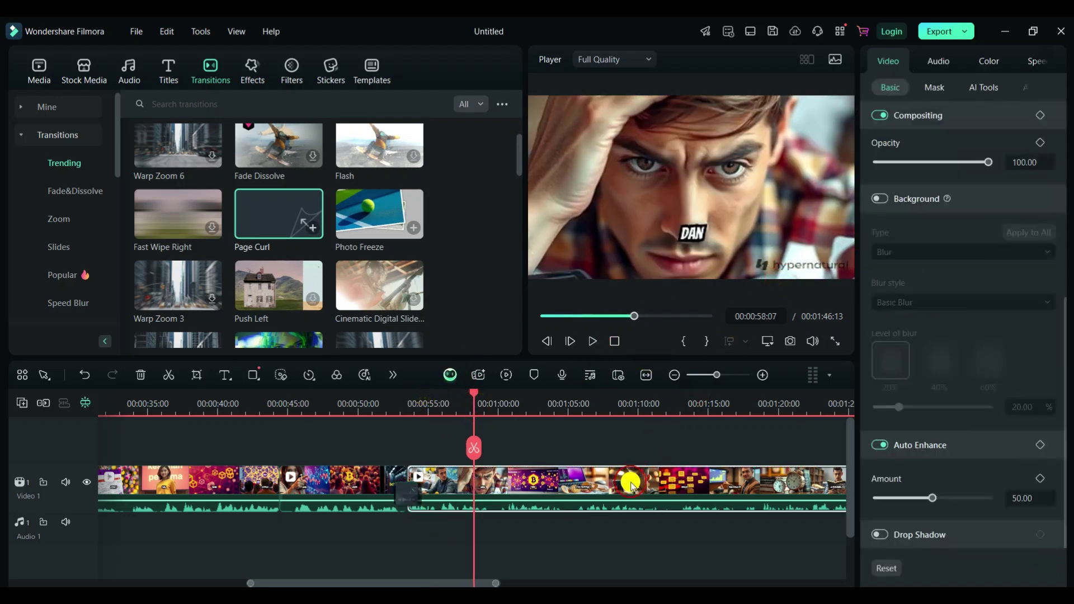
pyautogui.click(196, 375)
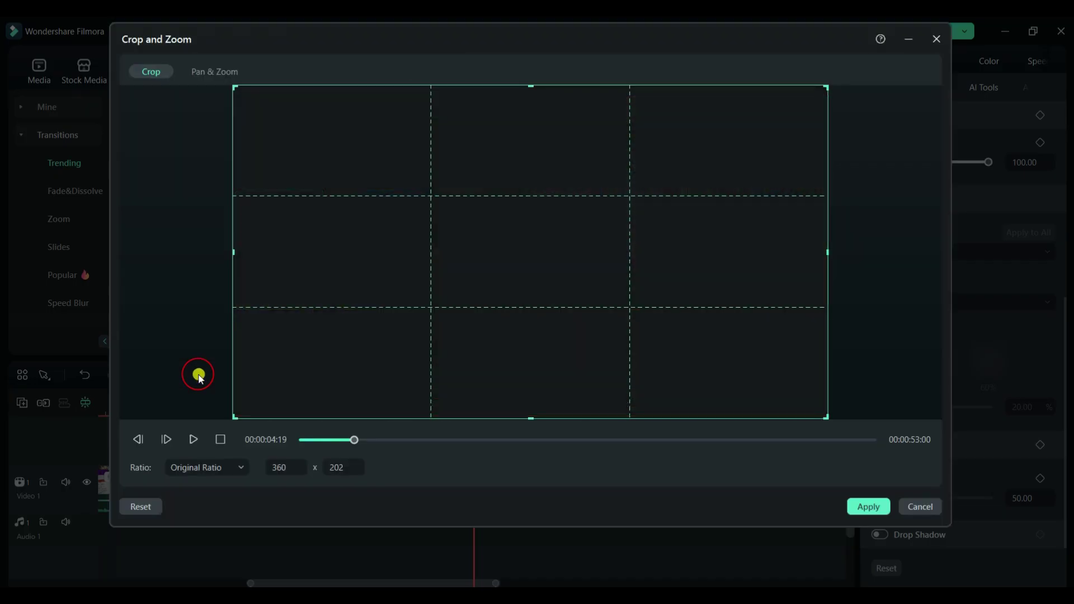
pyautogui.moveTo(828, 418); pyautogui.dragTo(761, 380)
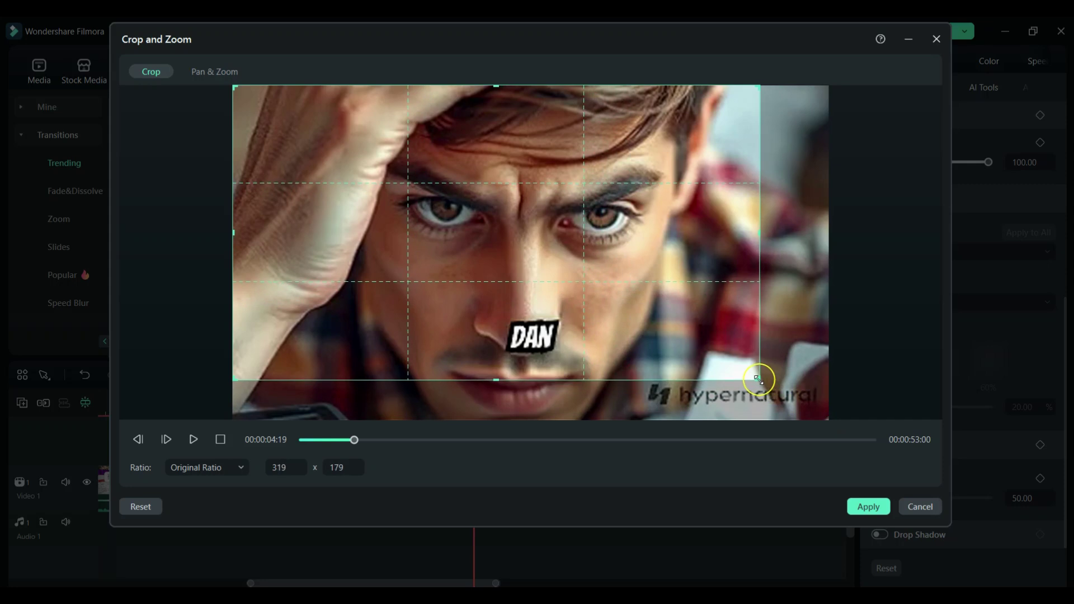
pyautogui.moveTo(595, 303); pyautogui.dragTo(625, 301)
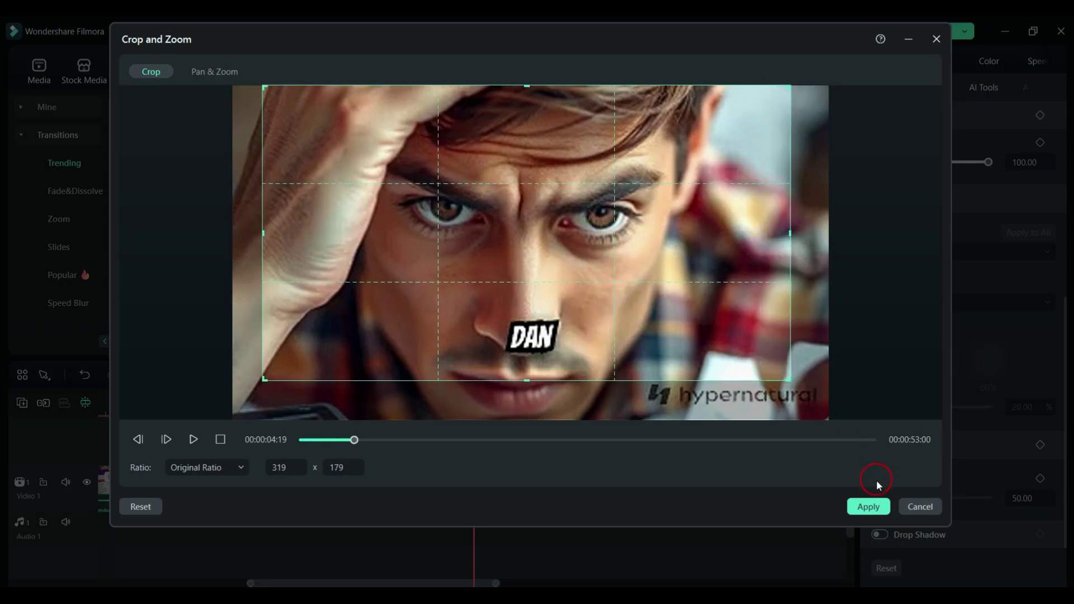
pyautogui.click(868, 507)
pyautogui.moveTo(474, 393); pyautogui.dragTo(252, 409)
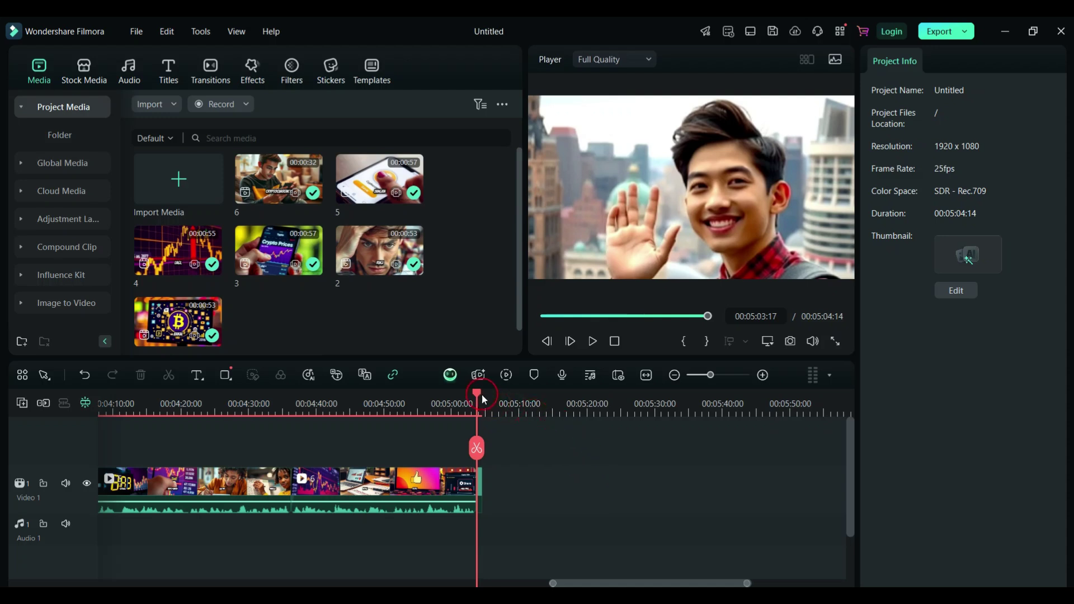
# - Review the assembled clips along the Video 1 track and return the playhead to 00:00:00:00
pyautogui.moveTo(477, 395); pyautogui.dragTo(58, 442)
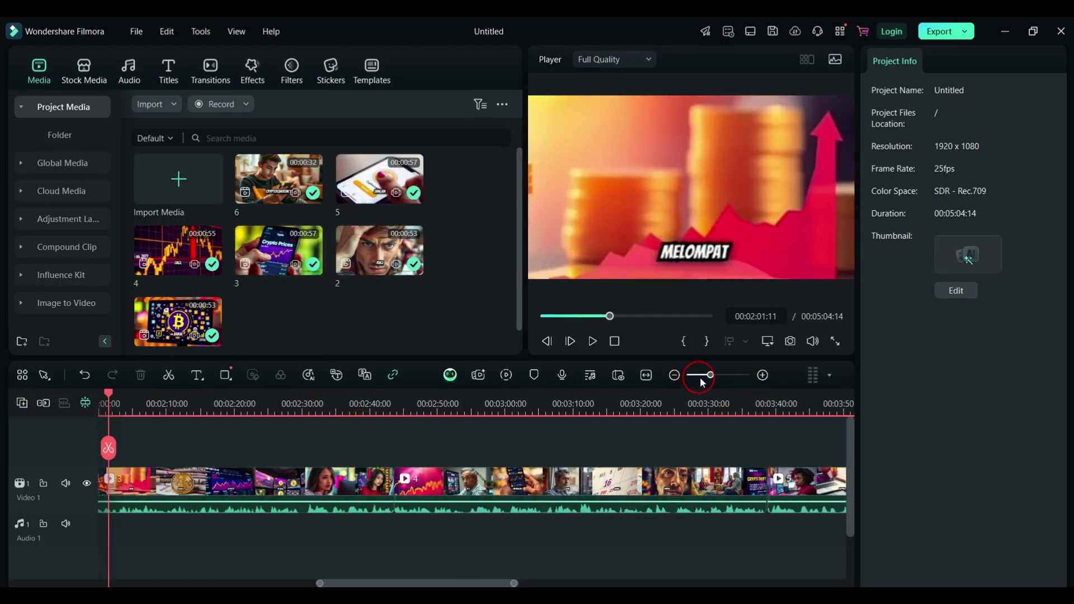
pyautogui.moveTo(706, 381); pyautogui.dragTo(689, 381)
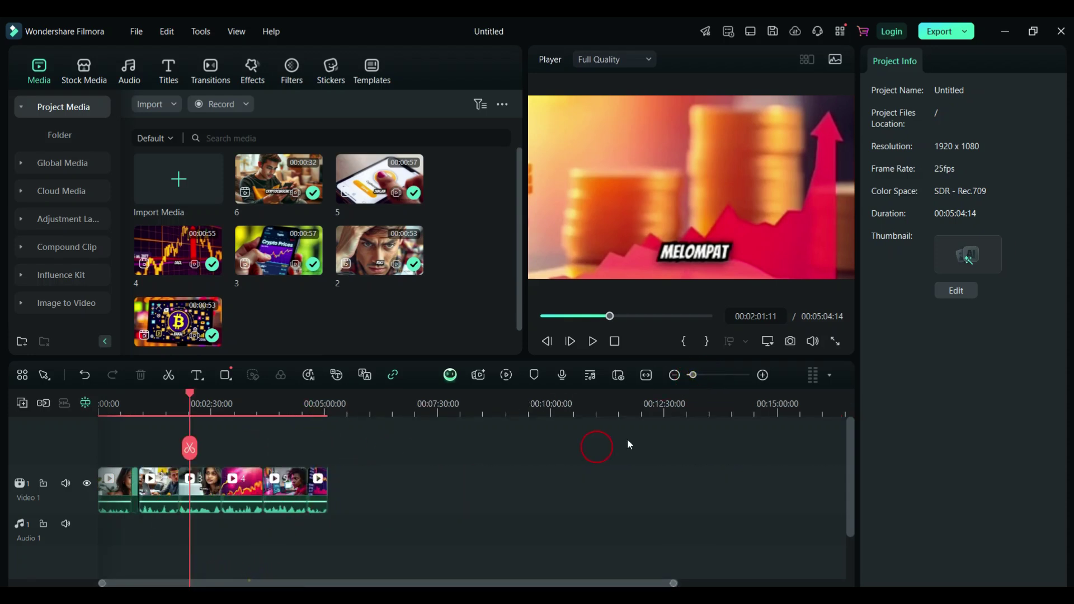
pyautogui.moveTo(694, 375); pyautogui.dragTo(708, 376)
pyautogui.moveTo(477, 399); pyautogui.dragTo(525, 398)
pyautogui.click(714, 376)
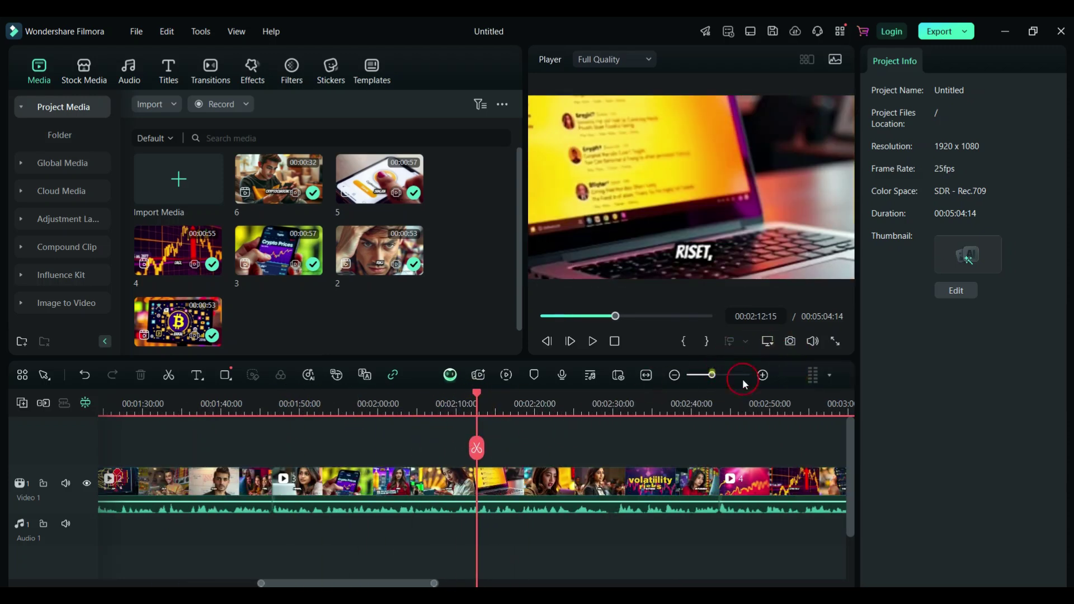
pyautogui.click(675, 374)
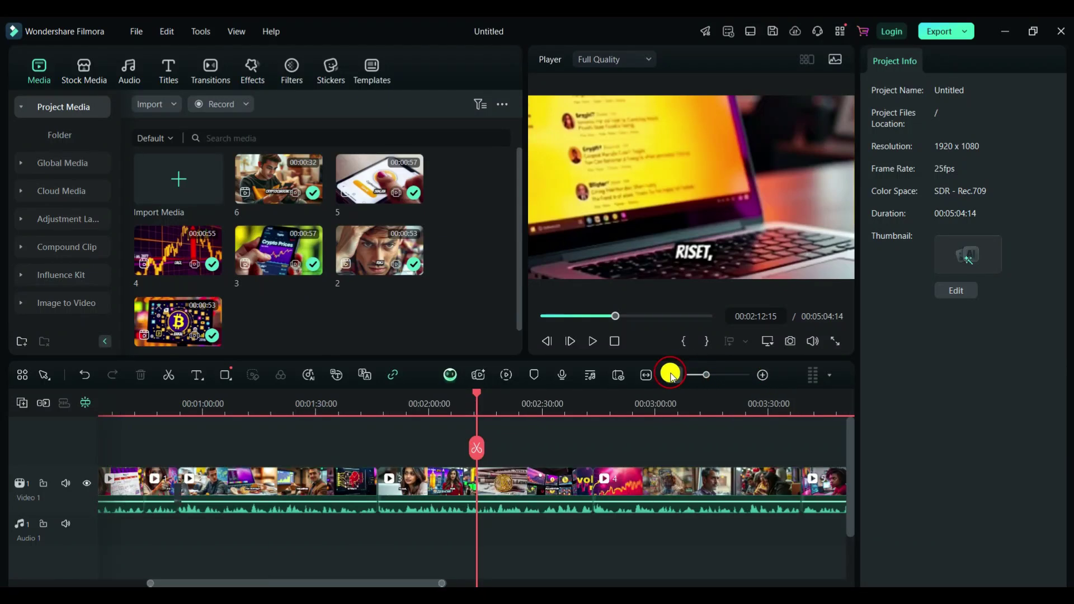
pyautogui.click(763, 375)
pyautogui.click(675, 375)
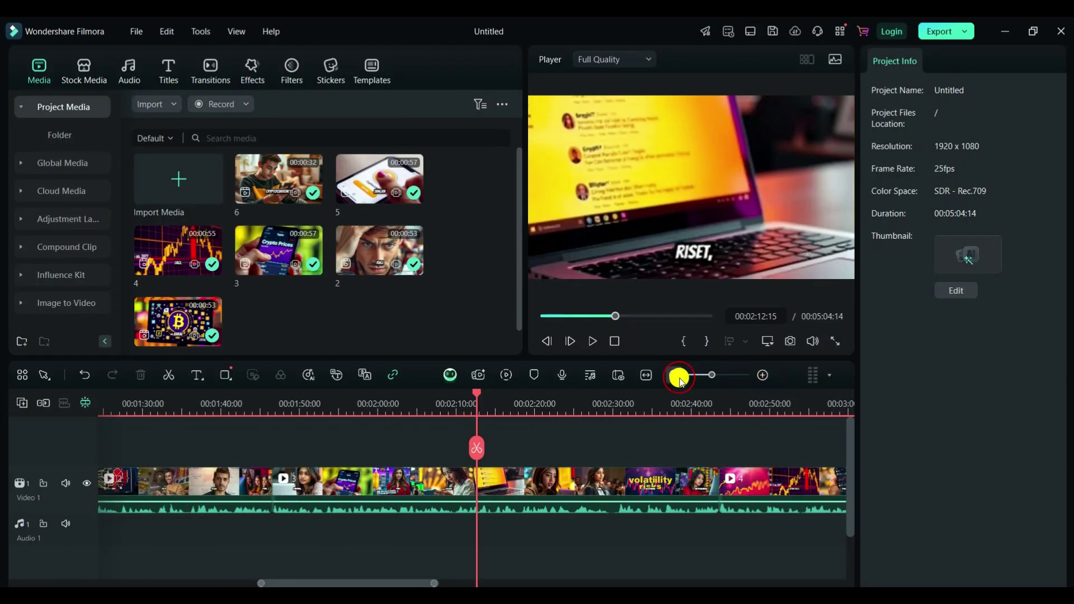
pyautogui.click(517, 423)
pyautogui.click(291, 392)
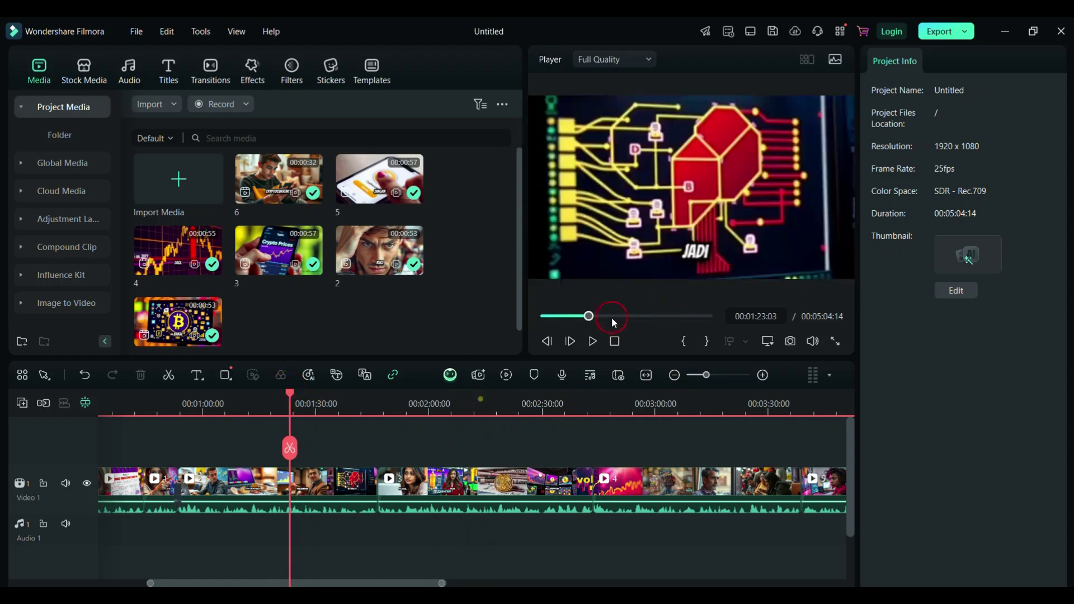
pyautogui.moveTo(598, 323); pyautogui.dragTo(532, 312)
pyautogui.click(616, 343)
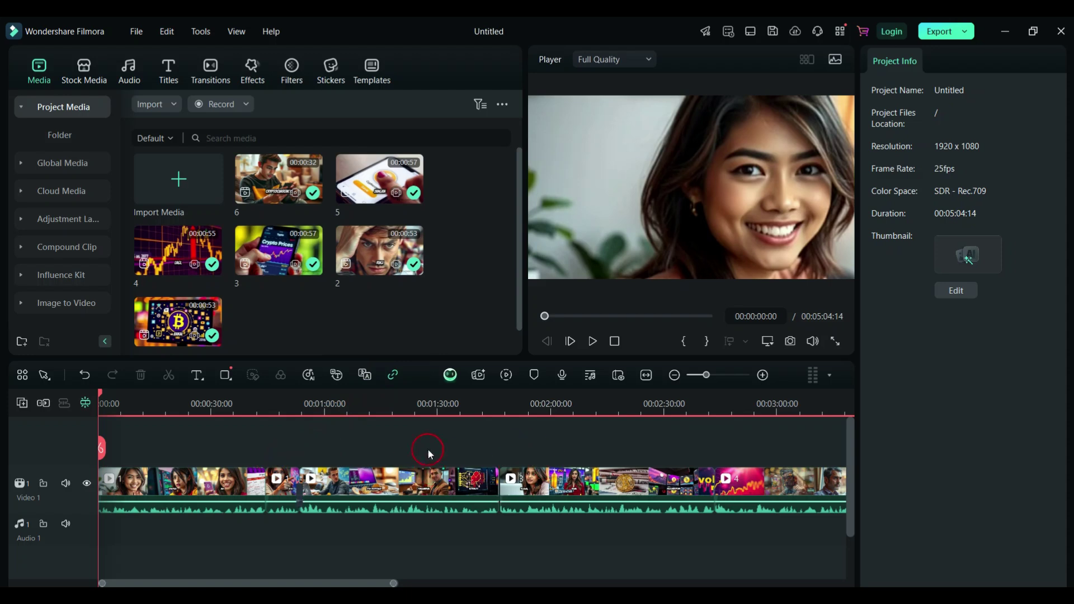
# - Import all audio tracks from Between The Spaces through Tomorrowville from the Audoi nsc folder in YOUTUBE on drive D
pyautogui.click(347, 498)
pyautogui.click(187, 191)
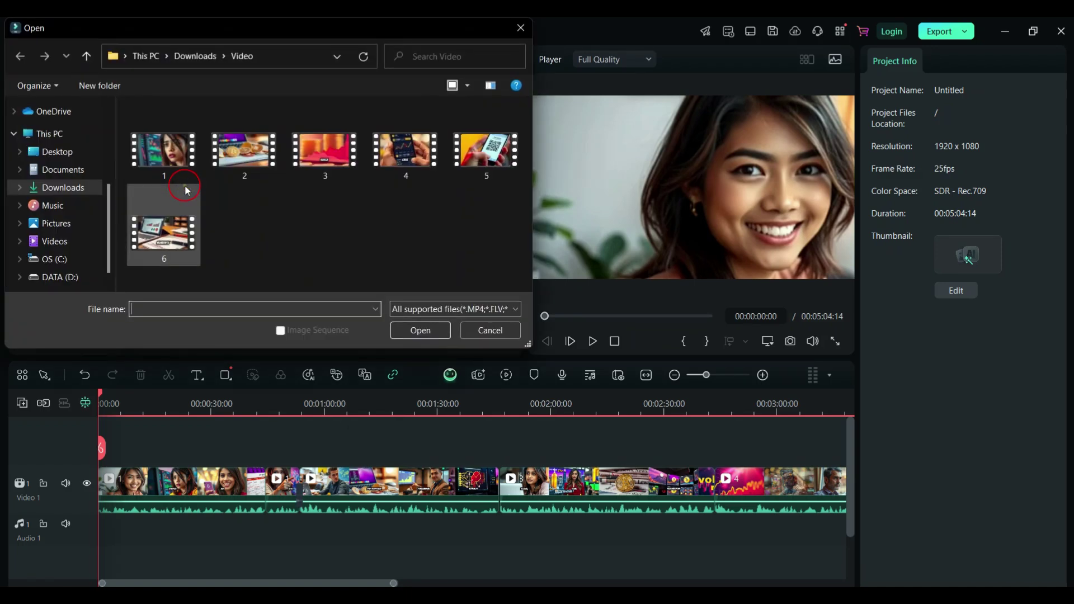
pyautogui.click(61, 277)
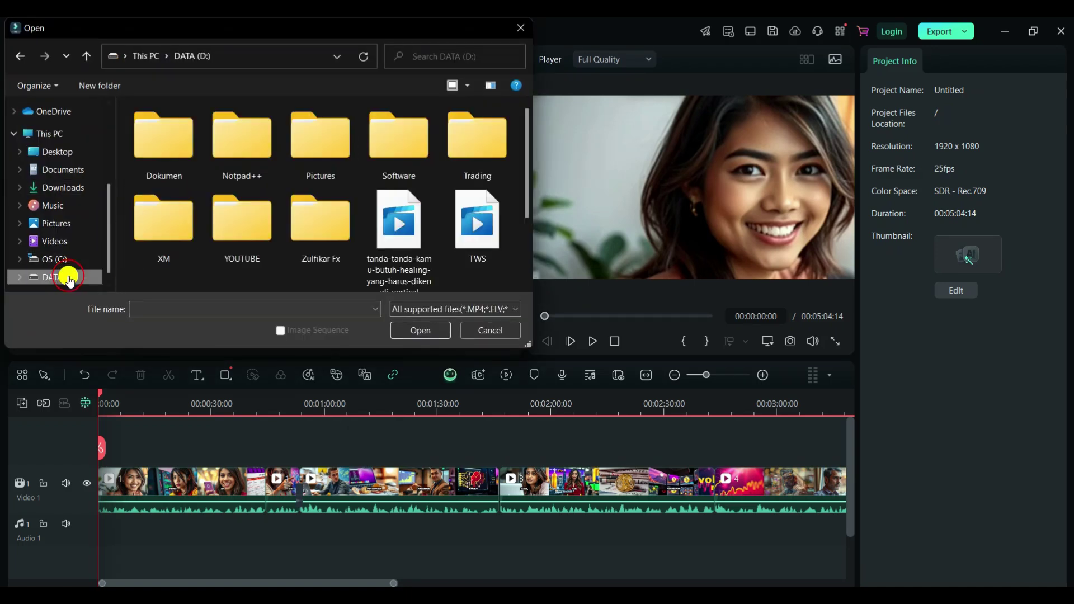
pyautogui.doubleClick(253, 223)
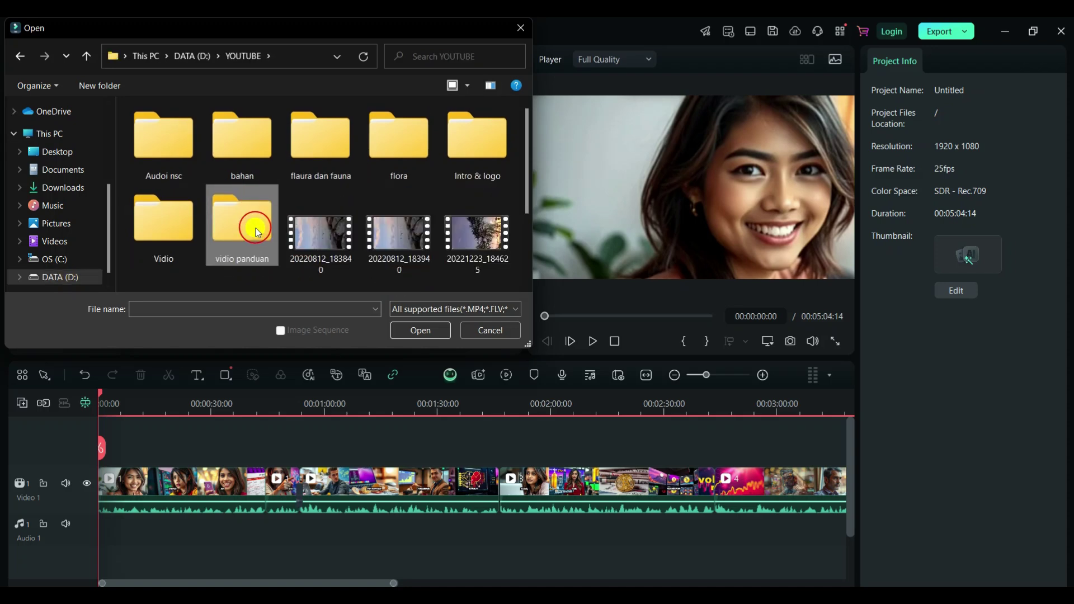
pyautogui.doubleClick(163, 137)
pyautogui.scroll(-4, 190, 221)
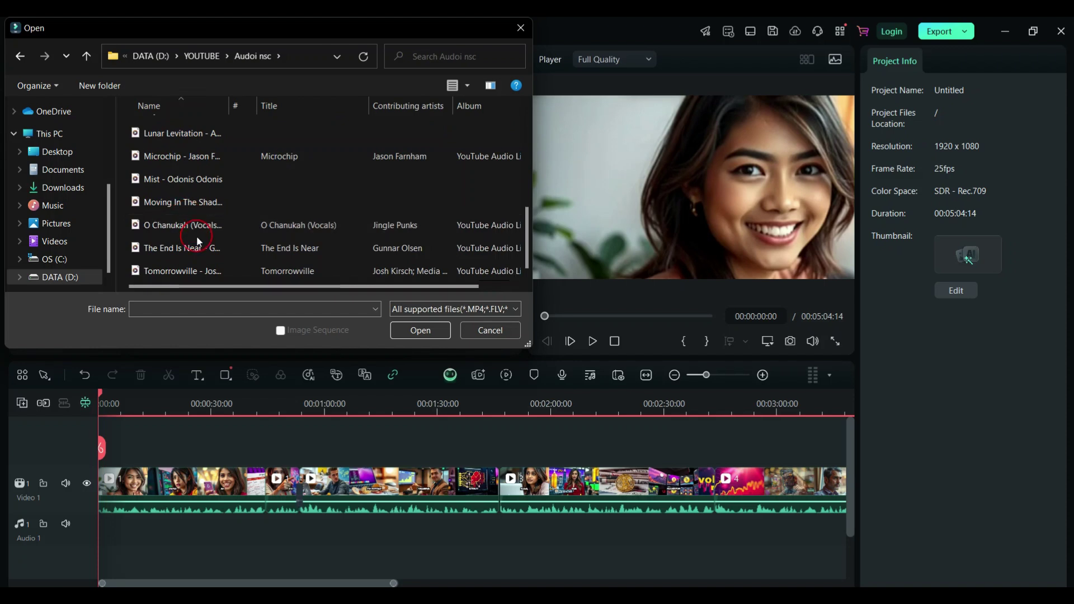
pyautogui.scroll(2, 210, 249)
pyautogui.scroll(2, 210, 251)
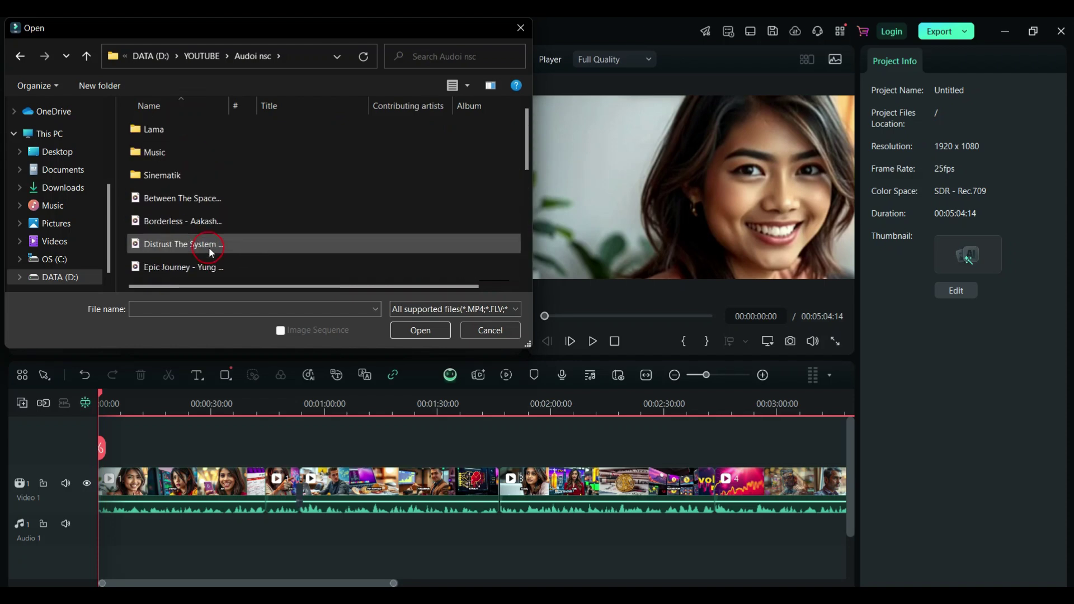
pyautogui.click(178, 199)
pyautogui.scroll(-4, 221, 224)
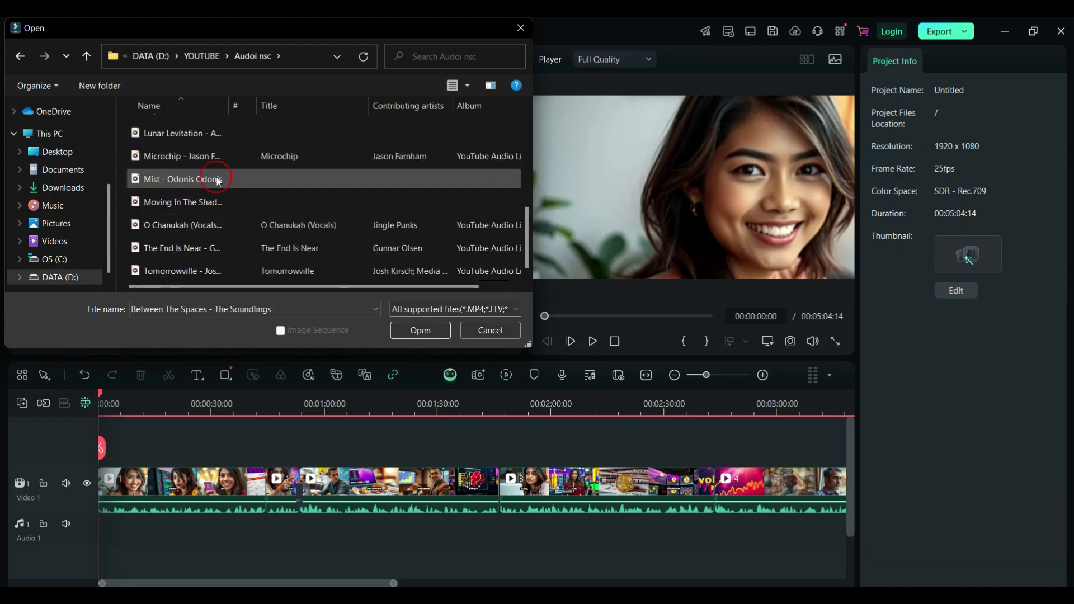
pyautogui.keyDown('ctrl'); pyautogui.click(175, 272); pyautogui.keyUp('ctrl')
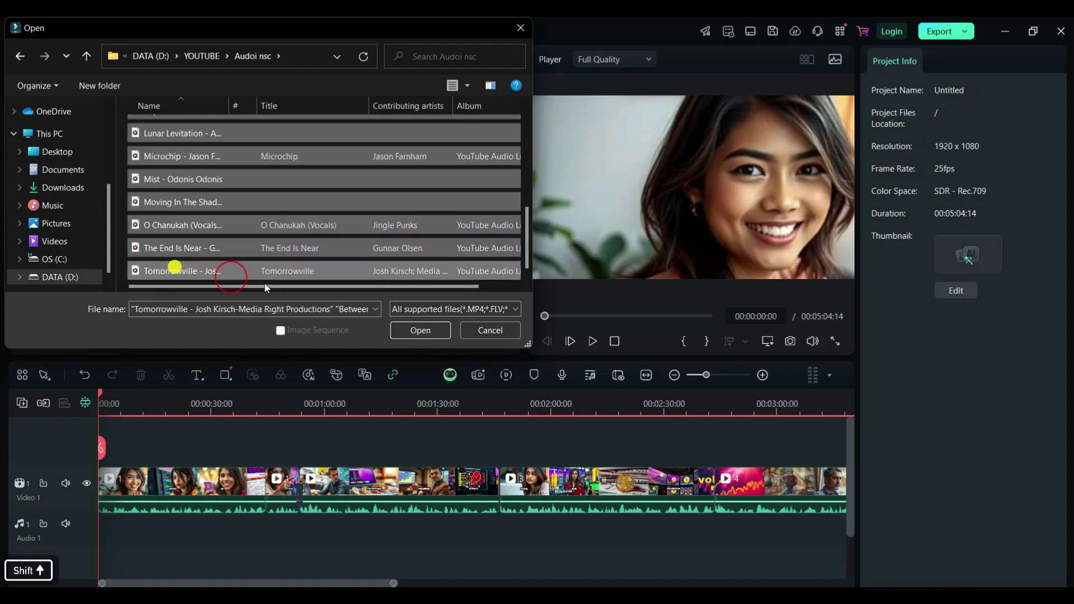
pyautogui.click(423, 330)
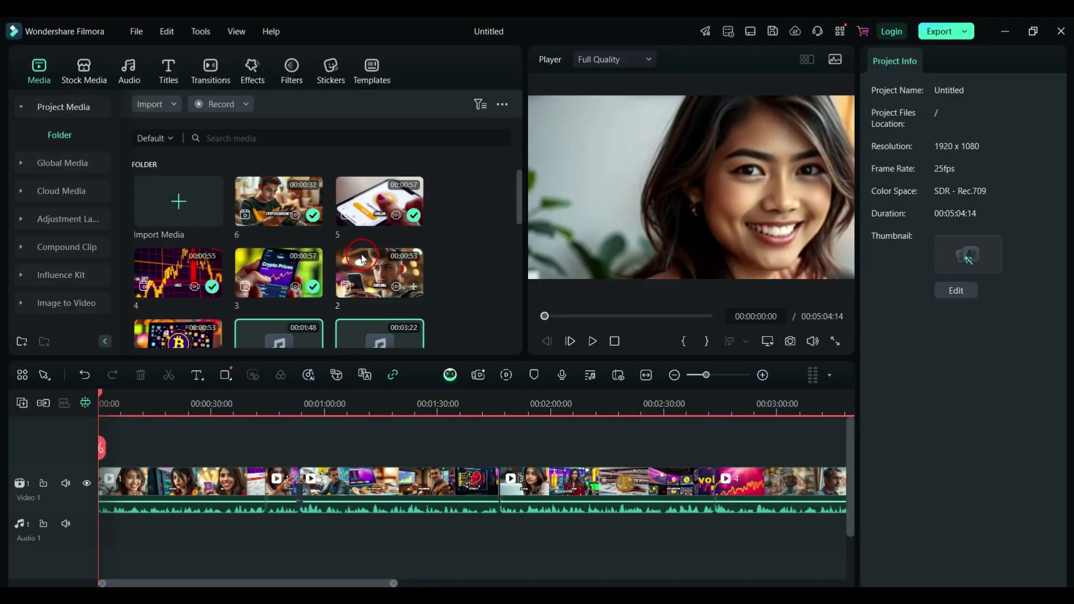
# - Place the Between The Spaces music track on the Audio 1 track at the start of the timeline
pyautogui.scroll(-5, 363, 260)
pyautogui.click(383, 303)
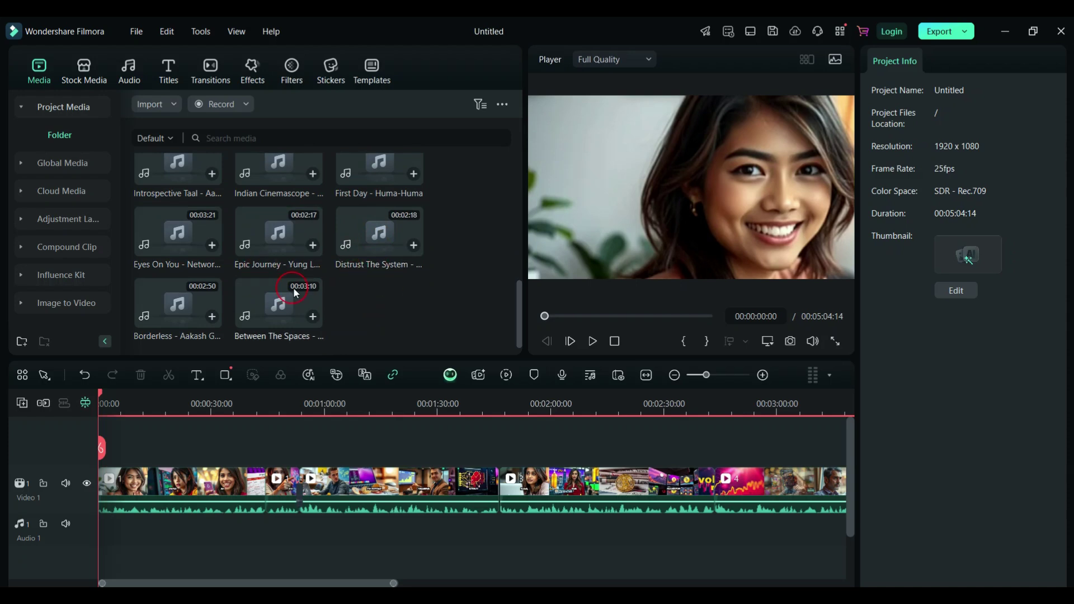
pyautogui.moveTo(279, 302); pyautogui.dragTo(231, 562)
pyautogui.click(310, 340)
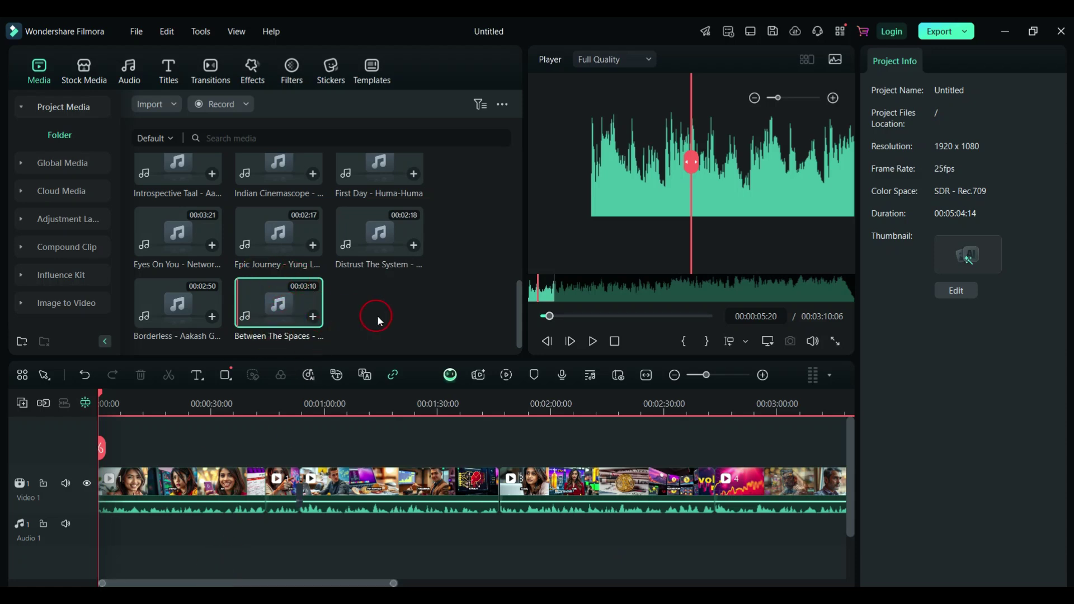
pyautogui.moveTo(272, 308); pyautogui.dragTo(89, 529)
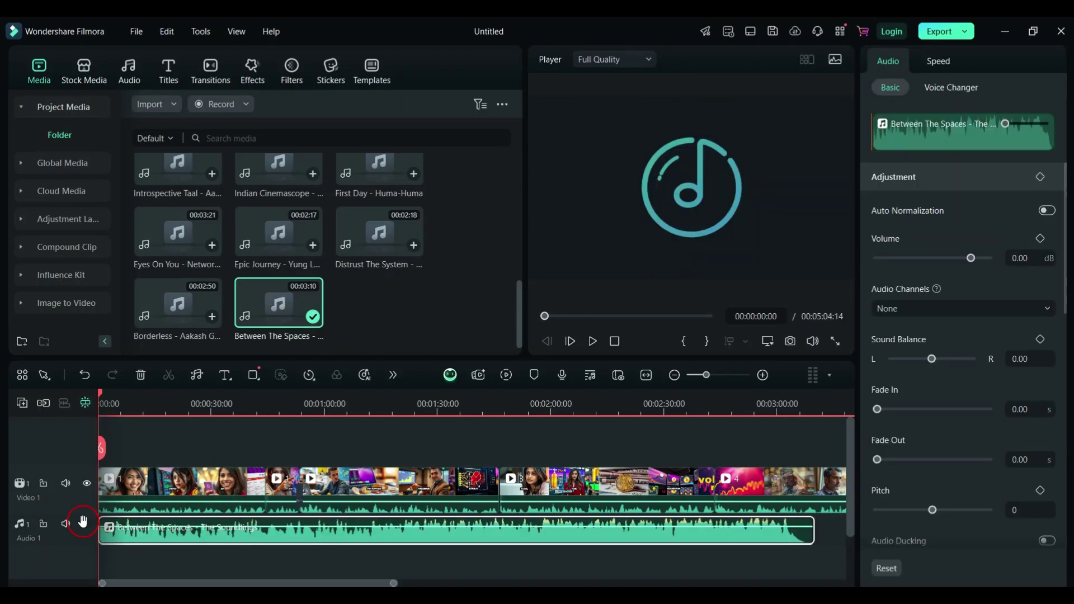
# - Try placing a second copy of Between The Spaces beyond the first on the Audio 1 track, and delete it
pyautogui.click(700, 376)
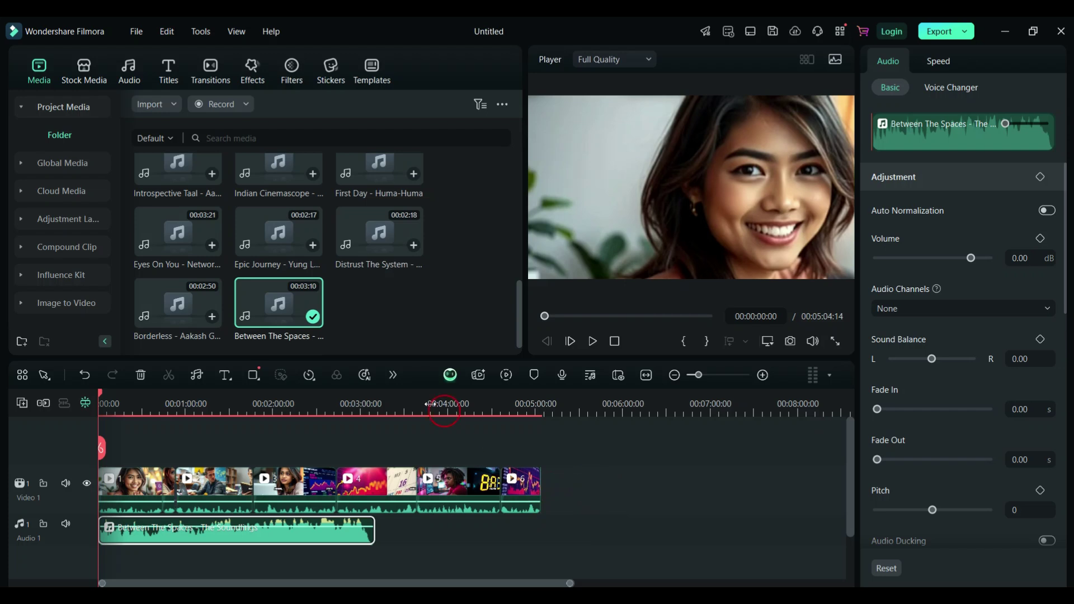
pyautogui.moveTo(282, 297); pyautogui.dragTo(414, 536)
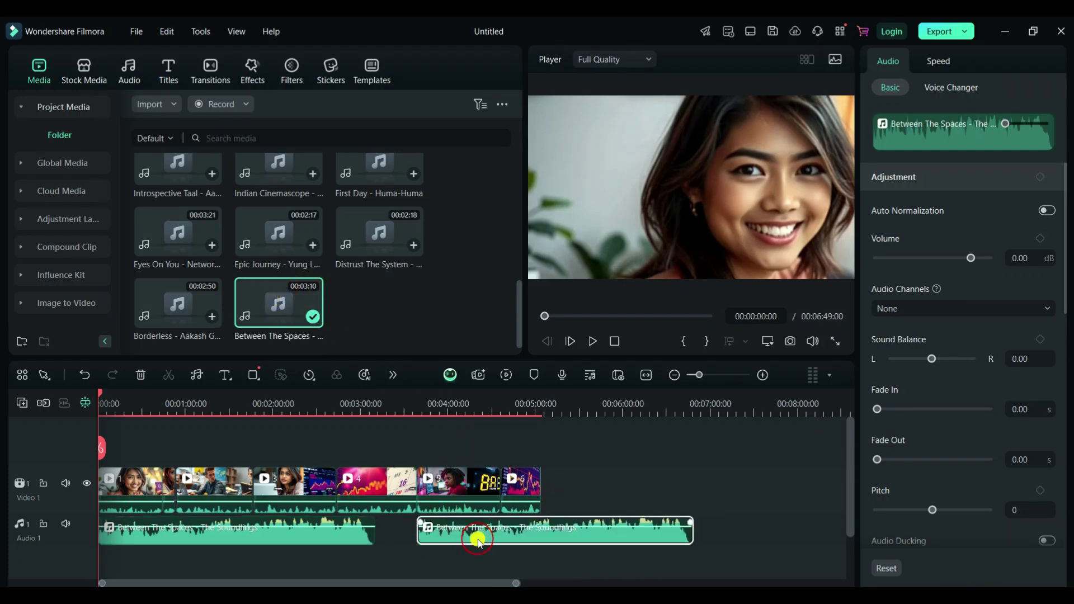
pyautogui.press('Delete')
# - Scrub through the video above the background music to 00:02:24:02
pyautogui.click(414, 396)
pyautogui.moveTo(415, 397); pyautogui.dragTo(307, 414)
pyautogui.click(390, 539)
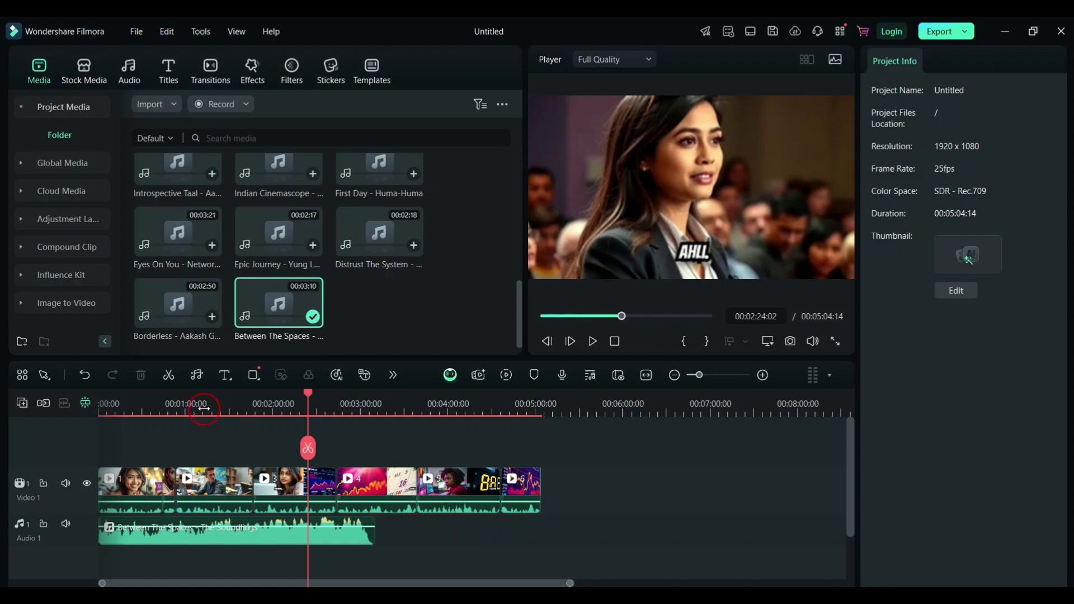
# - Use Audio Stretch to lengthen the Between The Spaces music to the end of the video clips, and briefly play it back
pyautogui.click(197, 377)
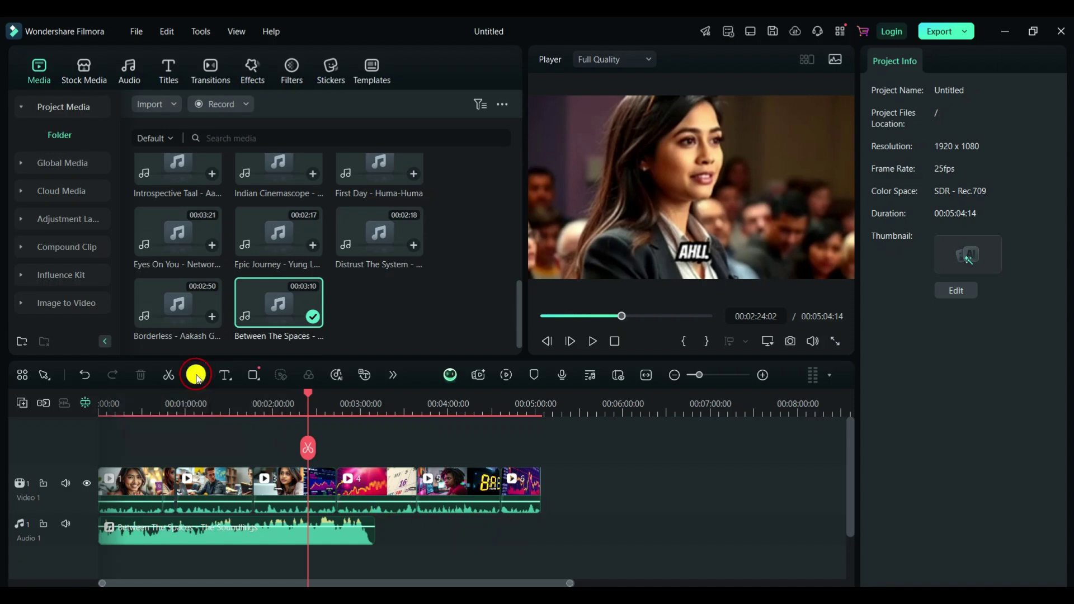
pyautogui.moveTo(372, 532); pyautogui.dragTo(540, 539)
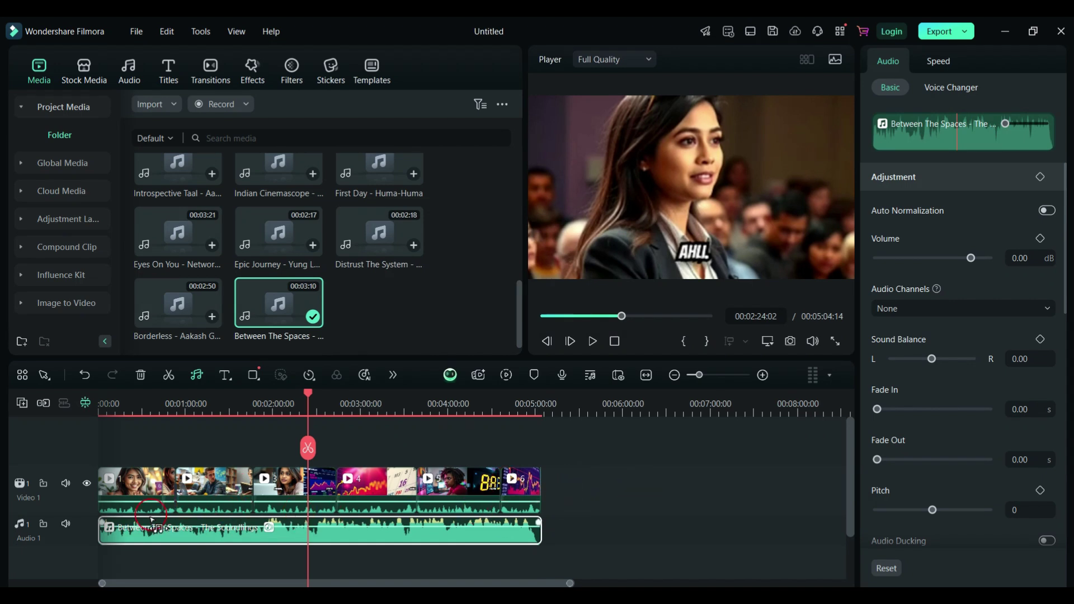
pyautogui.click(202, 378)
pyautogui.click(593, 342)
pyautogui.click(593, 341)
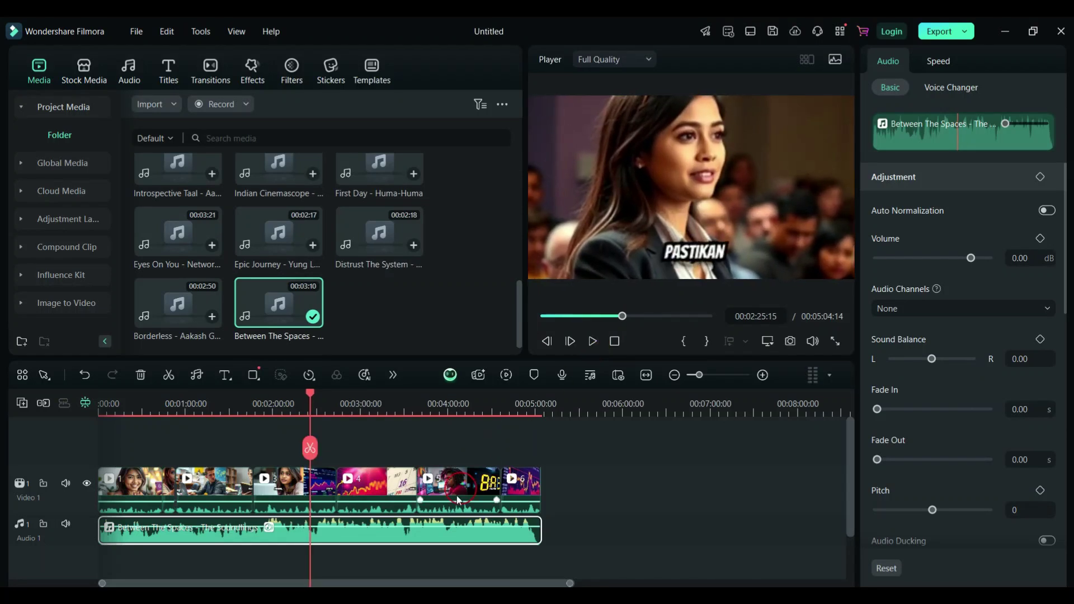
# - Turn on Audio Ducking for all the clips on the Video 1 track
pyautogui.click(375, 583)
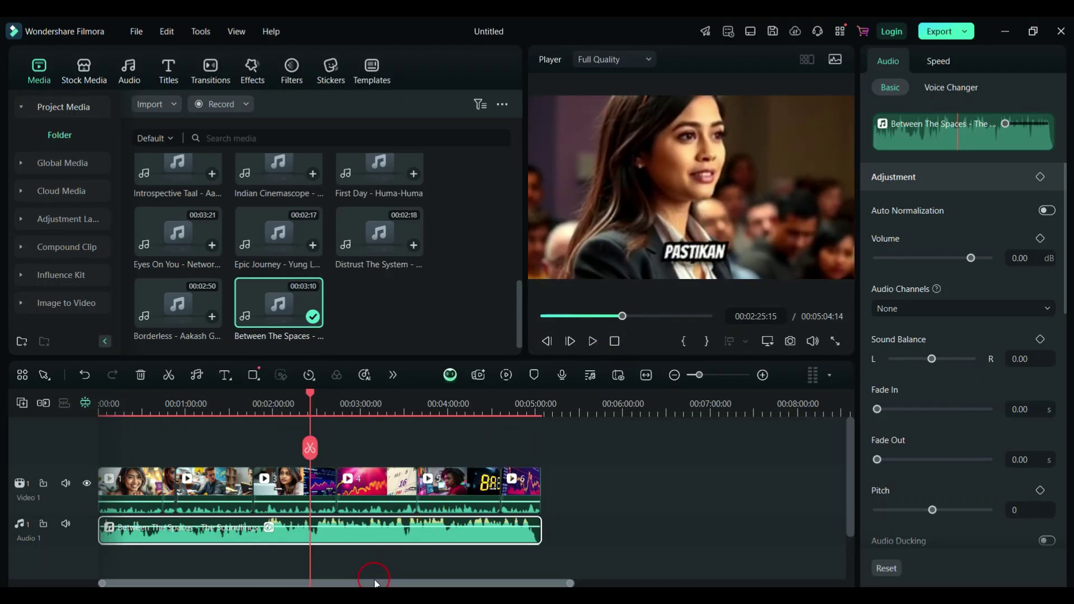
pyautogui.click(624, 474)
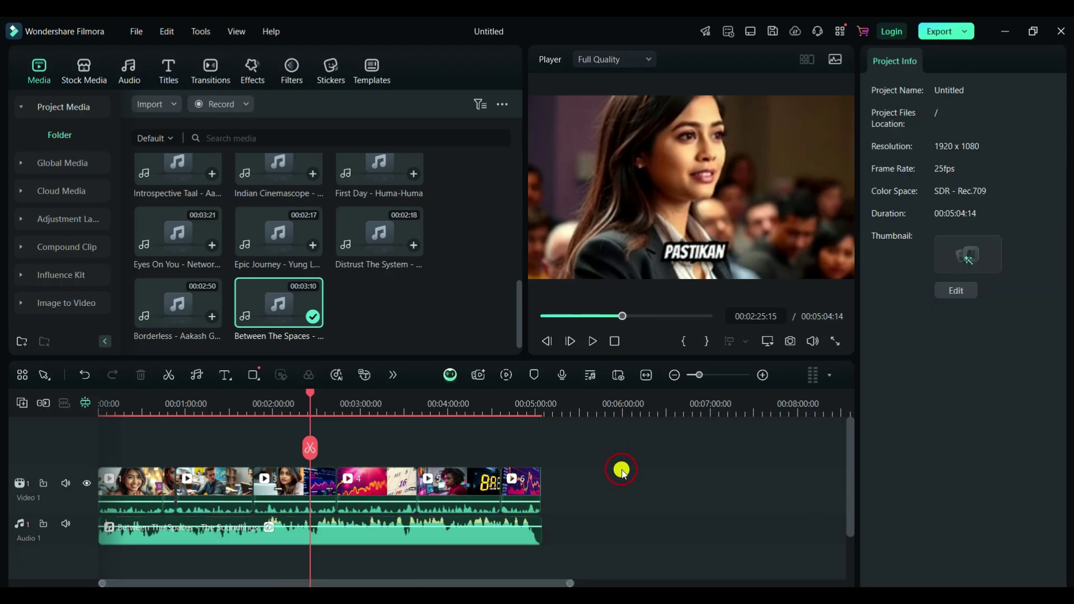
pyautogui.click(433, 538)
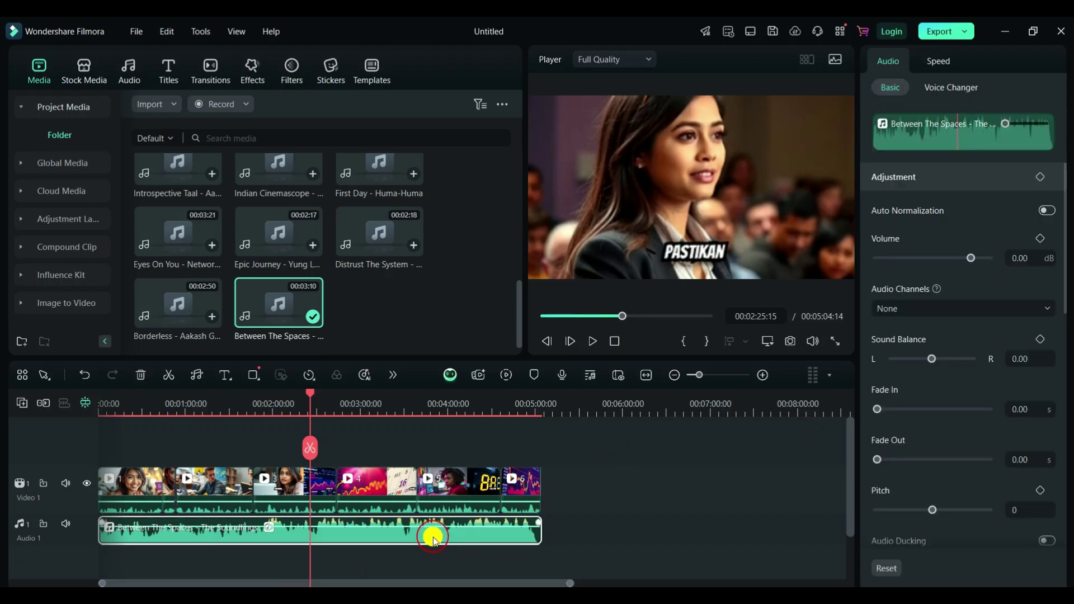
pyautogui.click(582, 480)
pyautogui.moveTo(585, 495); pyautogui.dragTo(90, 496)
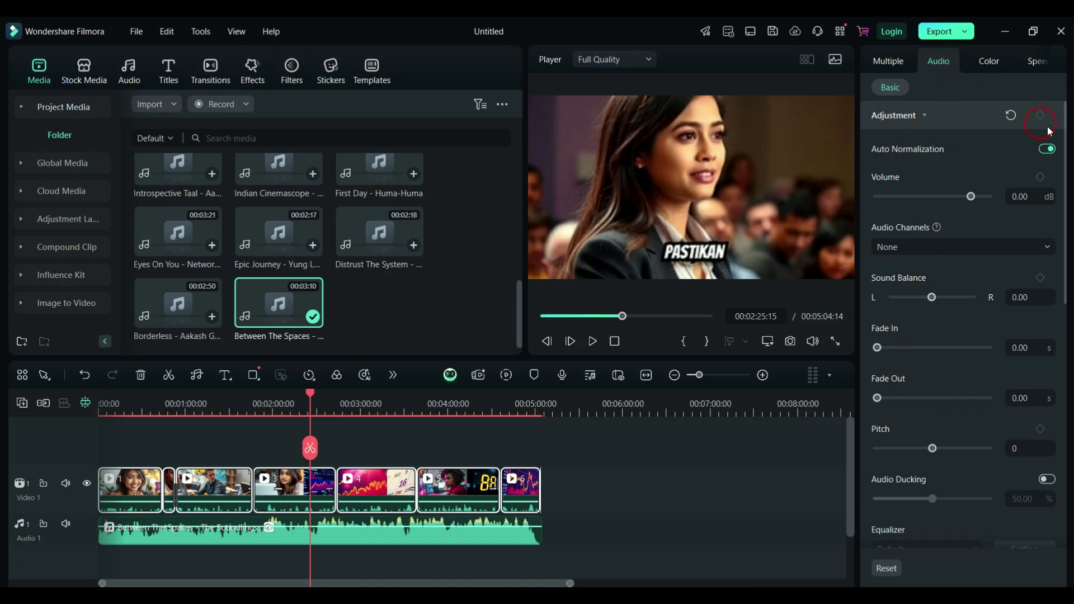
pyautogui.moveTo(1064, 180); pyautogui.dragTo(1064, 234)
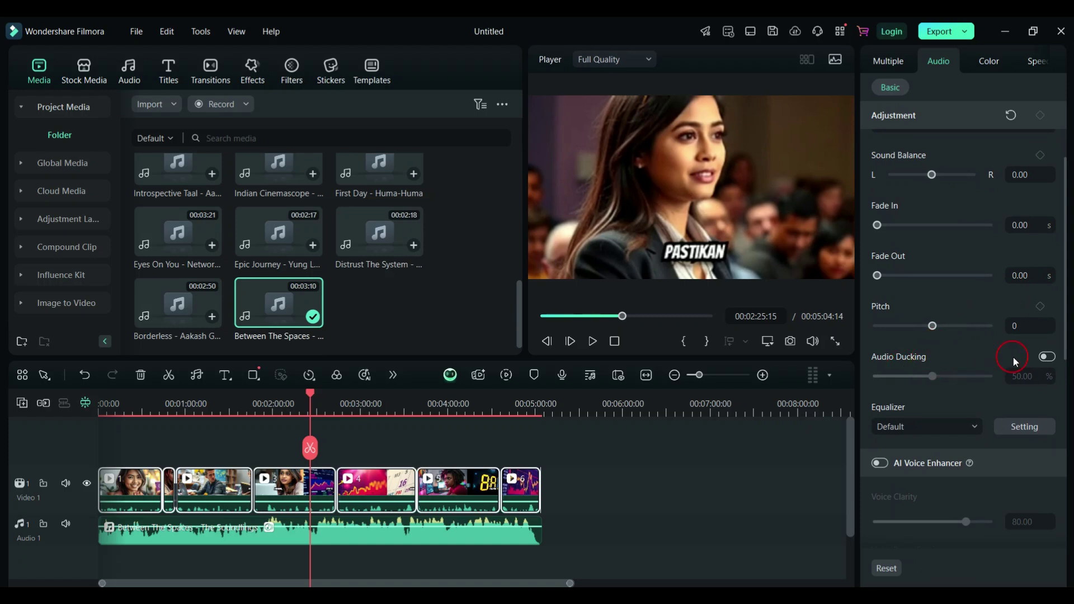
pyautogui.click(1046, 357)
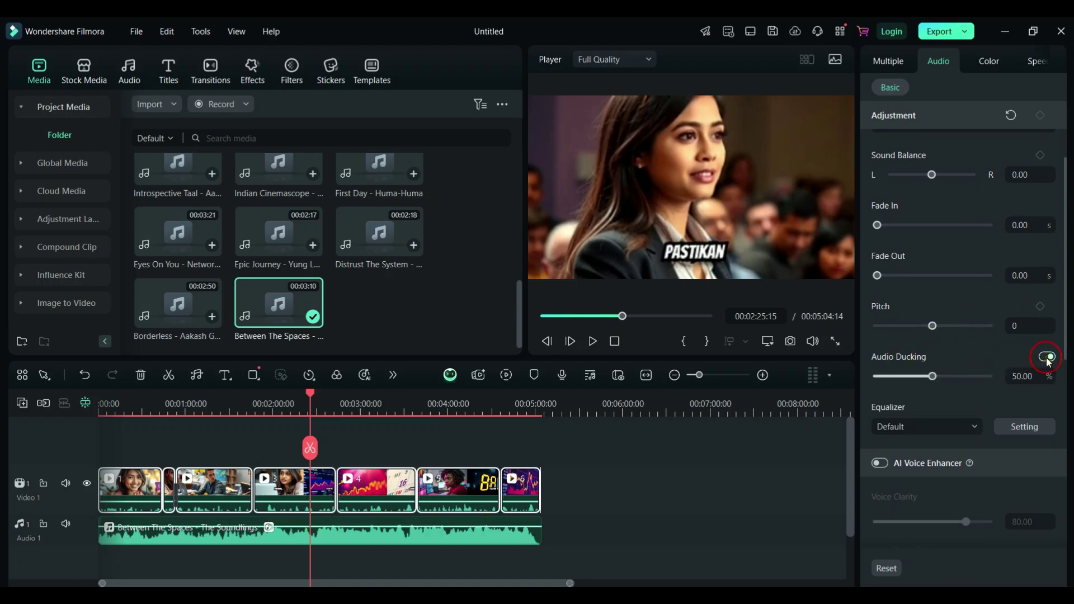
# - Play back the ducked music briefly and set the clips' Audio Ducking to 55%
pyautogui.click(360, 541)
pyautogui.click(591, 341)
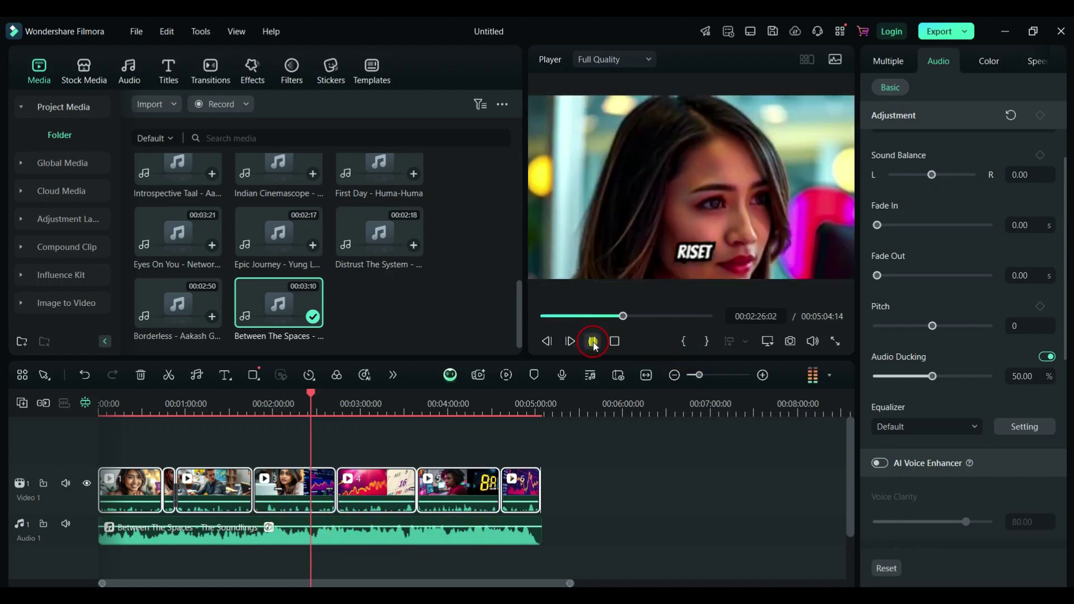
pyautogui.click(593, 343)
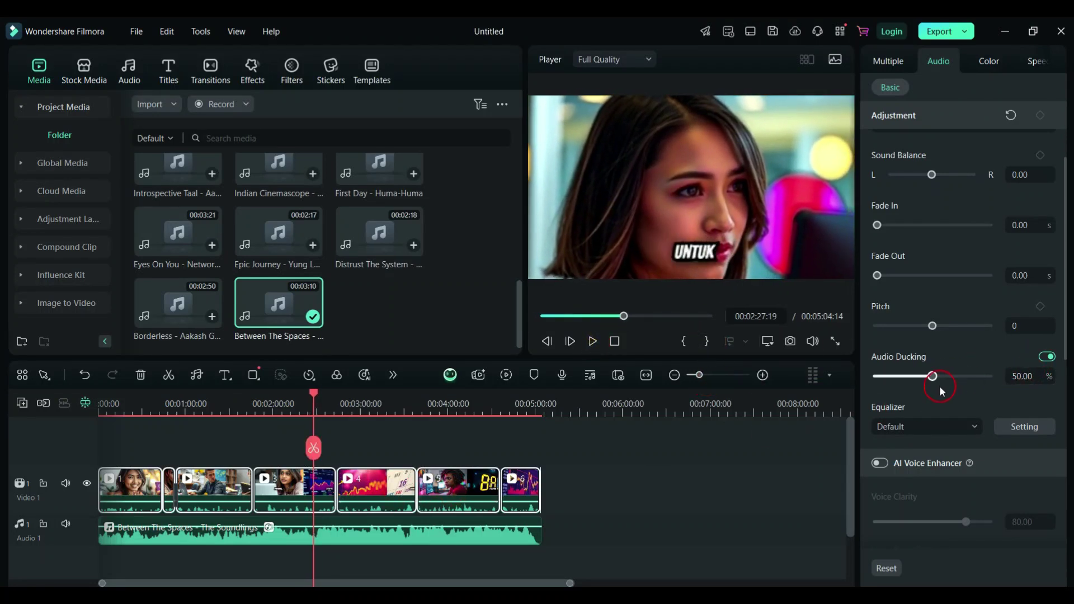
pyautogui.moveTo(937, 381); pyautogui.dragTo(942, 385)
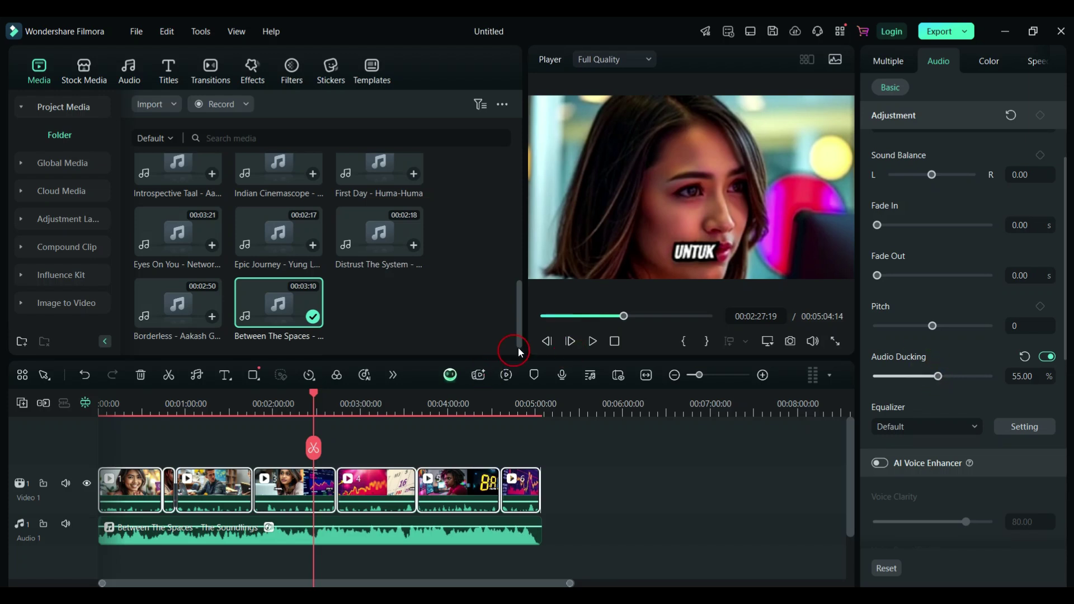
# - Play the timeline from several points and scrub to 00:02:09:17 to check the balance between speech and music
pyautogui.click(593, 347)
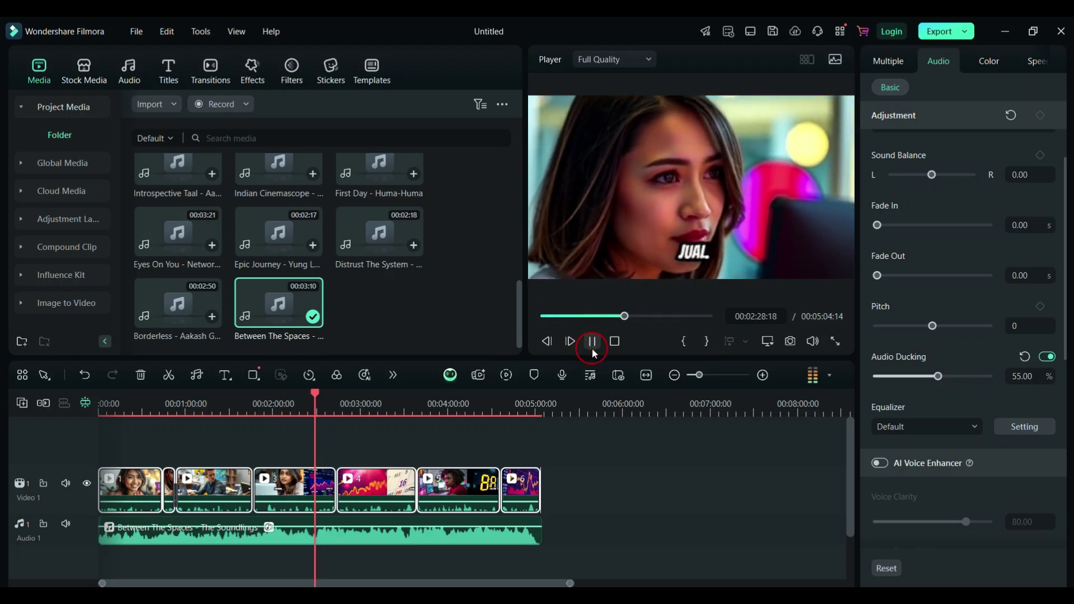
pyautogui.click(546, 316)
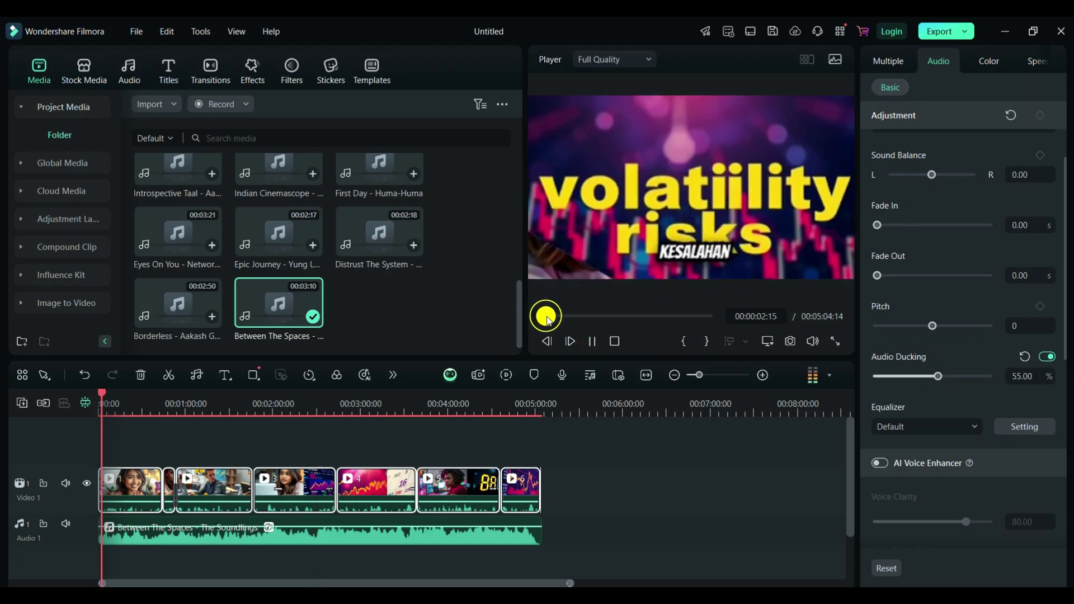
pyautogui.click(583, 316)
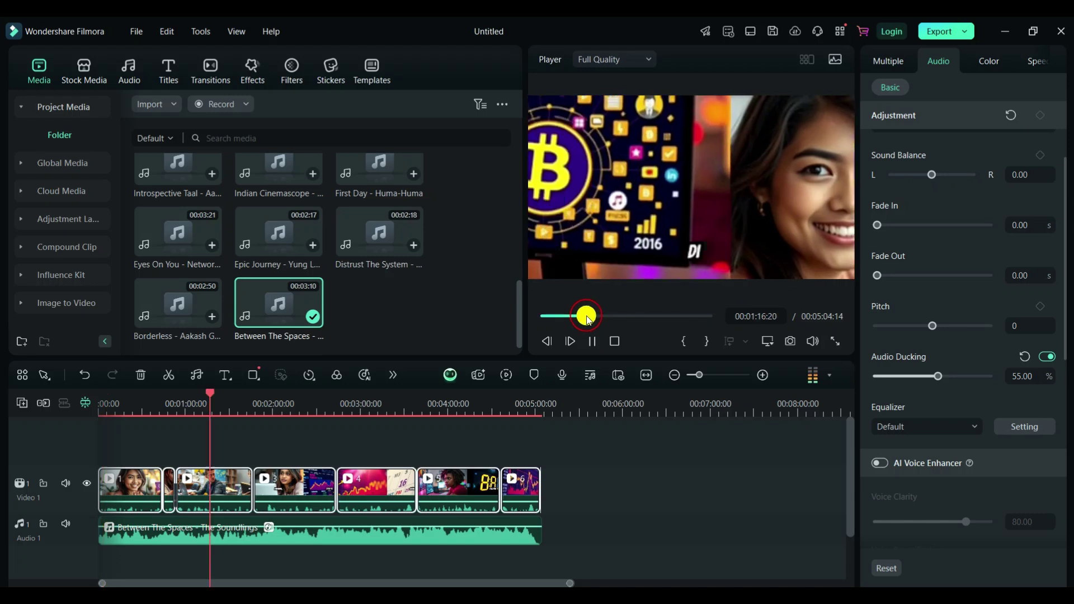
pyautogui.click(624, 317)
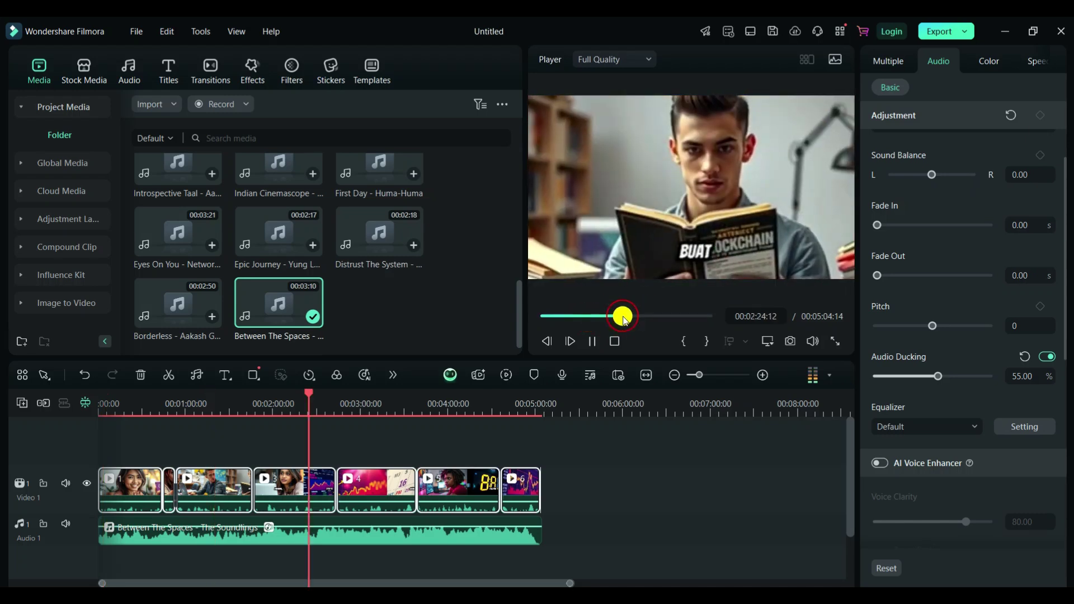
pyautogui.click(592, 341)
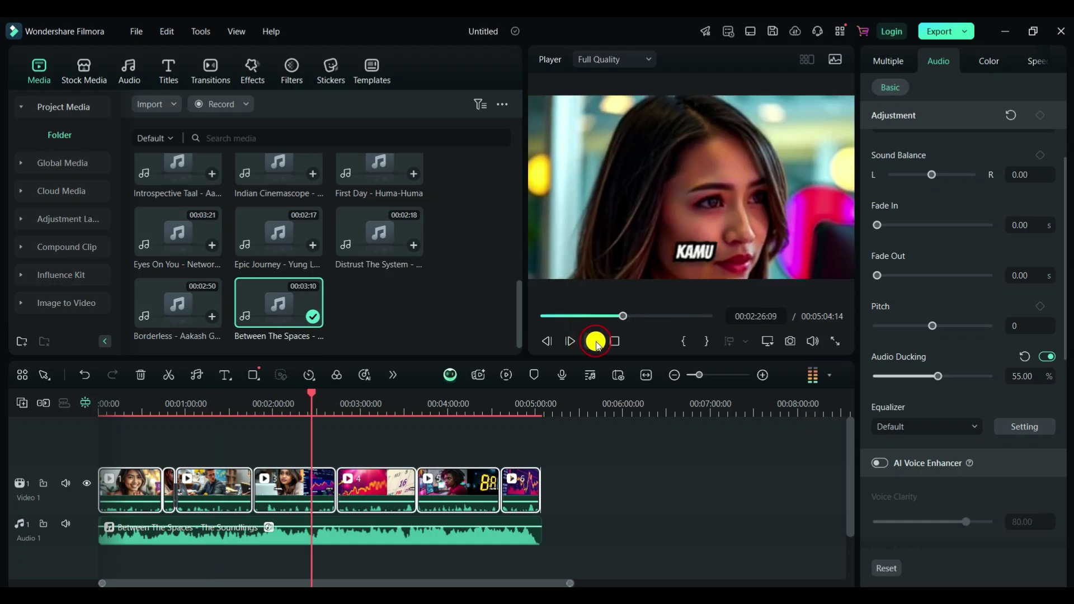
pyautogui.moveTo(308, 396); pyautogui.dragTo(243, 447)
pyautogui.moveTo(214, 518); pyautogui.dragTo(287, 540)
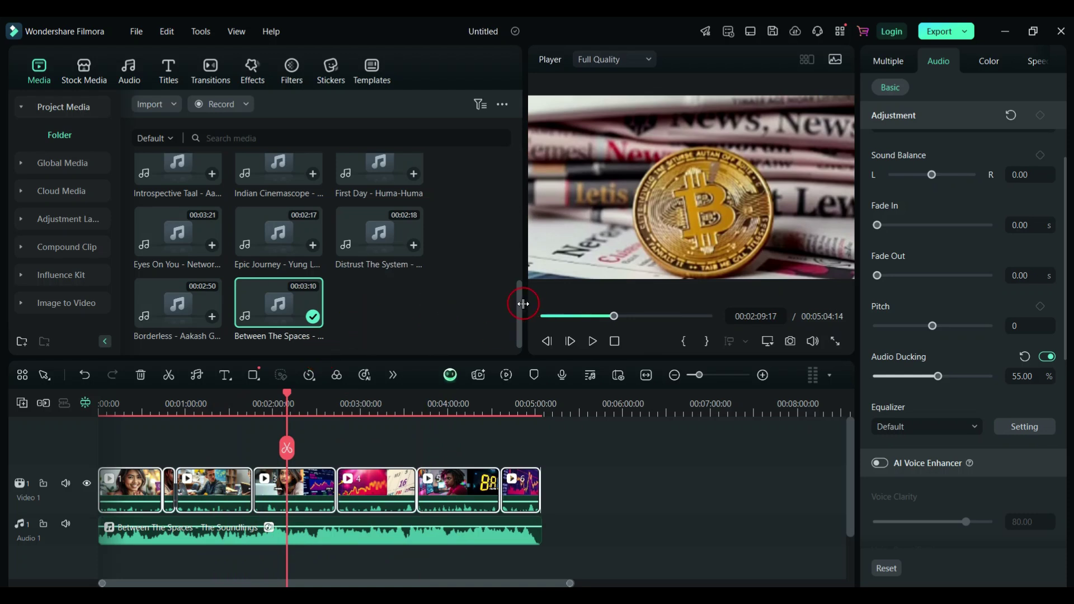
# - Browse the imported media, the audio favorites and the trending sound effects
pyautogui.moveTo(518, 300); pyautogui.dragTo(518, 148)
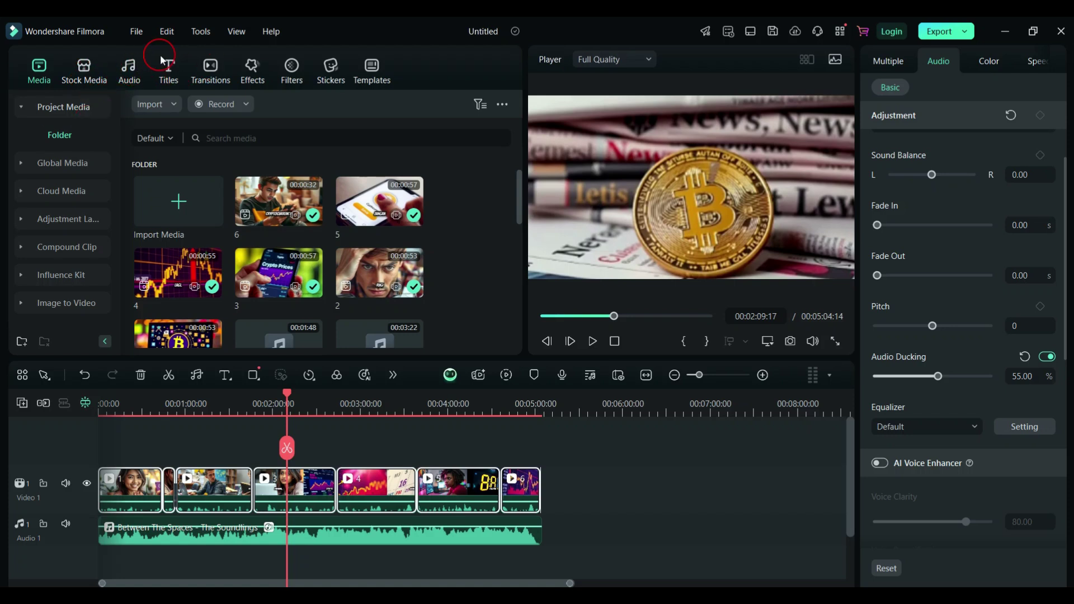
pyautogui.click(132, 71)
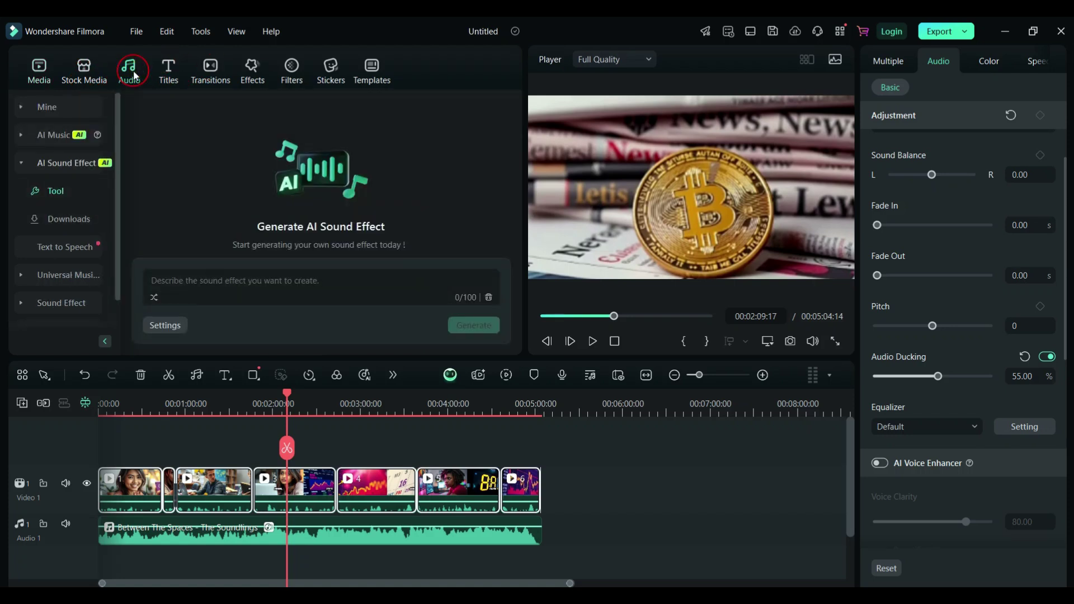
pyautogui.click(39, 109)
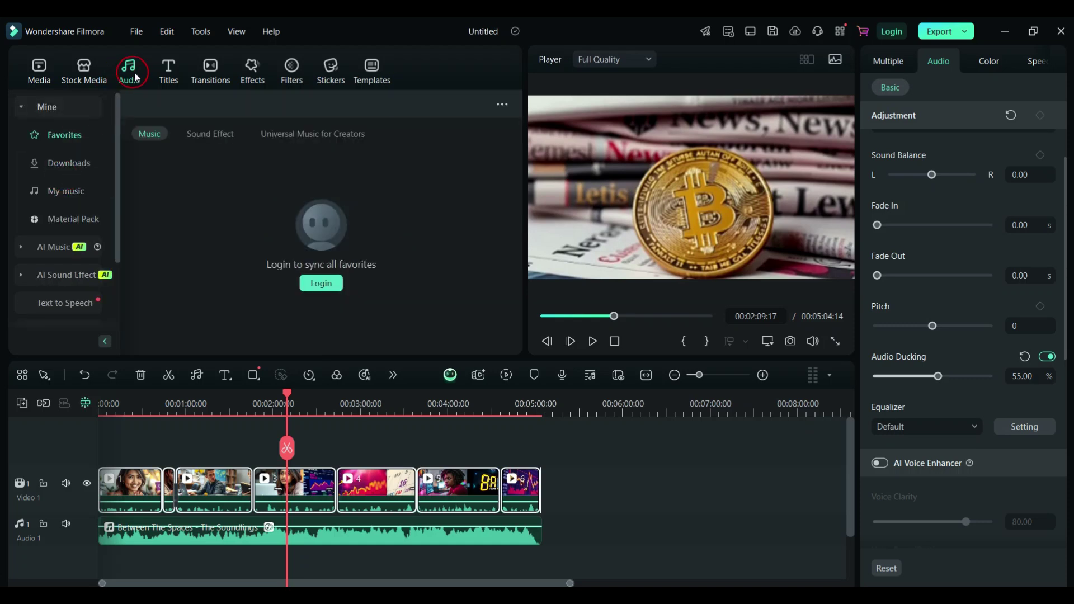
pyautogui.scroll(-3, 50, 193)
pyautogui.click(50, 284)
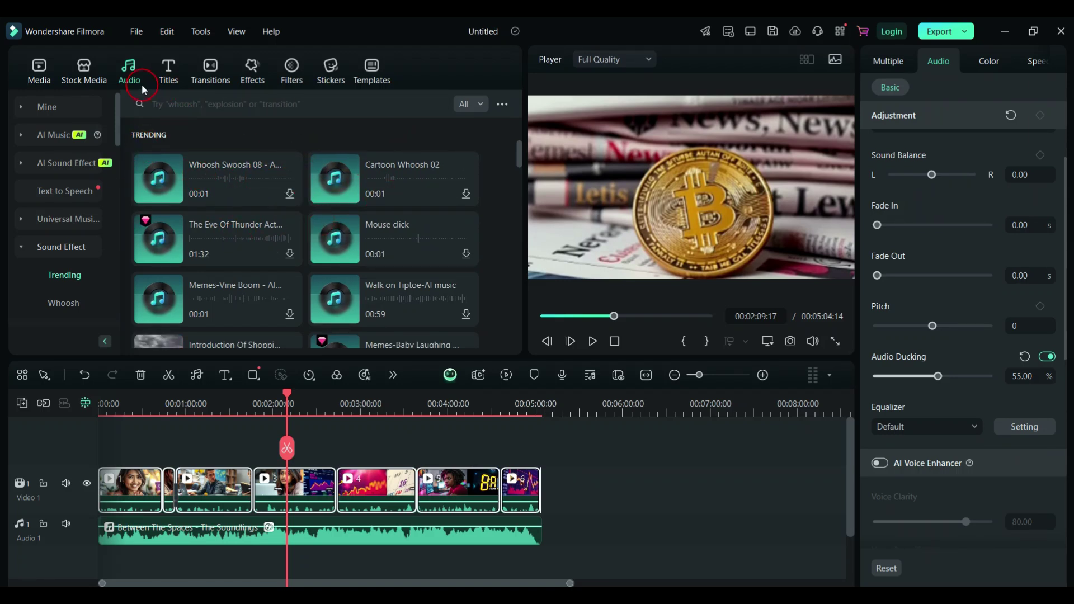
# - Place the Glow Beam Text 03 title at 00:01:22:15 on a new track above Video 1
pyautogui.click(169, 70)
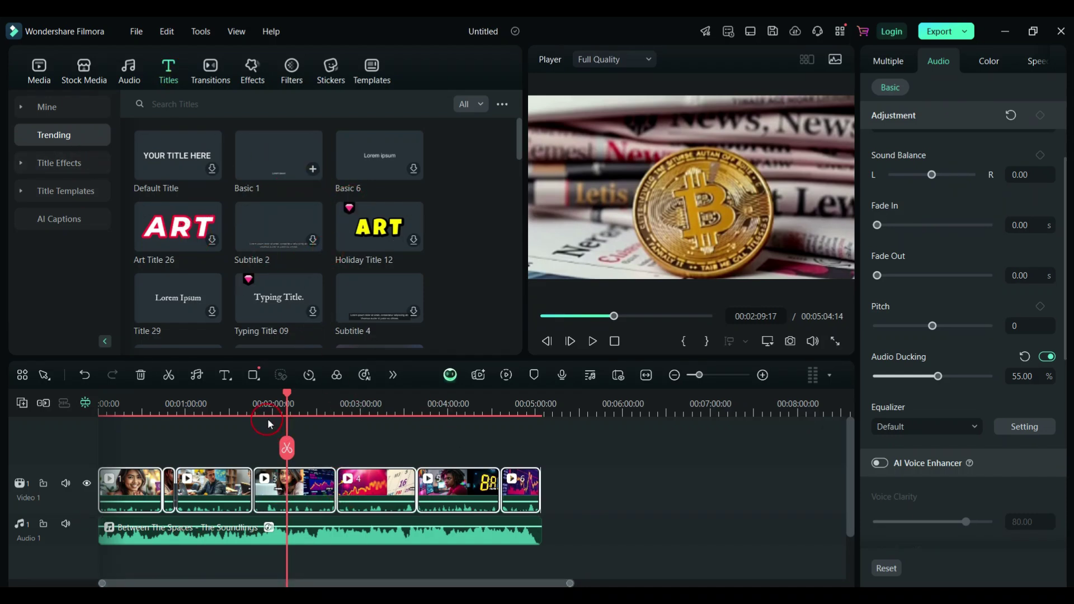
pyautogui.moveTo(280, 403); pyautogui.dragTo(218, 402)
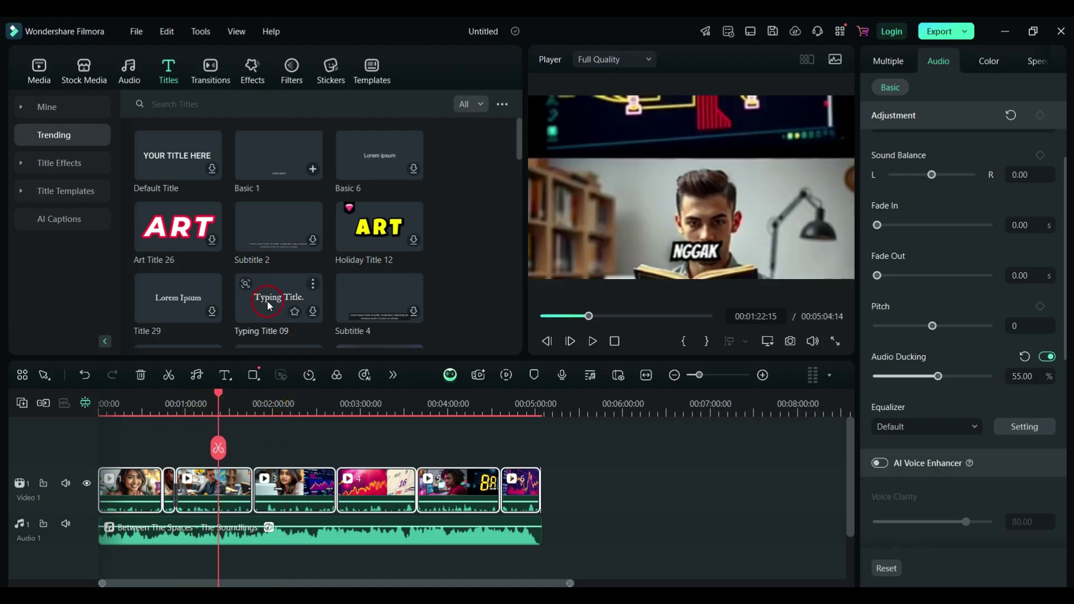
pyautogui.scroll(-3, 274, 197)
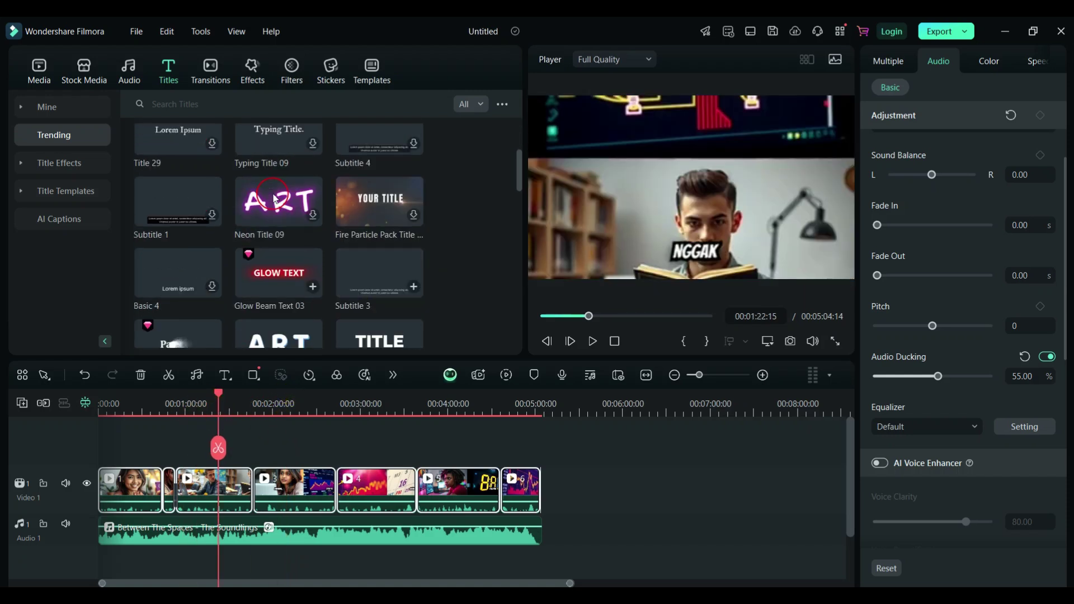
pyautogui.moveTo(286, 284)
pyautogui.moveTo(281, 275); pyautogui.dragTo(307, 449)
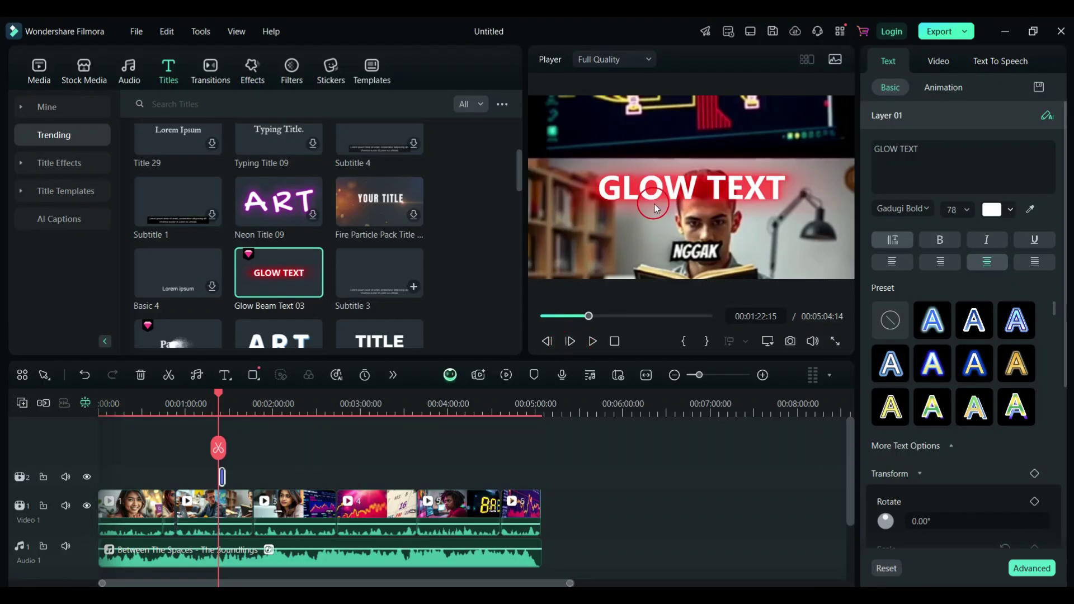
# - Replace the title text with "Update Ilmu" and shrink it to font size 31
pyautogui.click(933, 152)
pyautogui.click(913, 159)
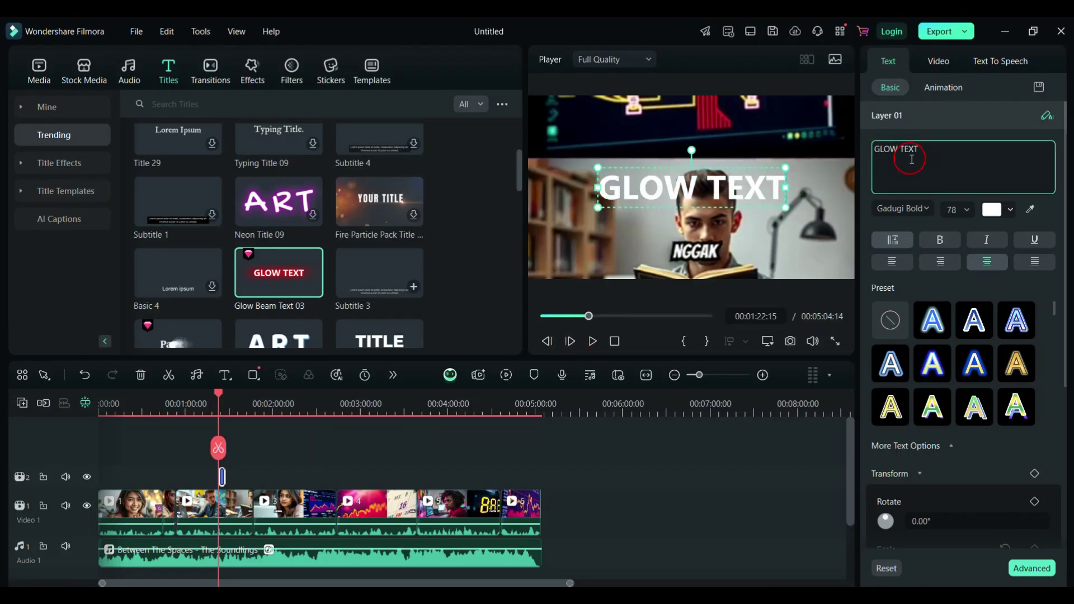
pyautogui.press('BackSpace')
pyautogui.press('BackSpace')
pyautogui.press('BackSpace')
pyautogui.press('BackSpace')
pyautogui.press('BackSpace')
pyautogui.press('BackSpace')
pyautogui.press('BackSpace')
pyautogui.press('BackSpace')
pyautogui.press('BackSpace')
pyautogui.press('BackSpace')
pyautogui.press('BackSpace')
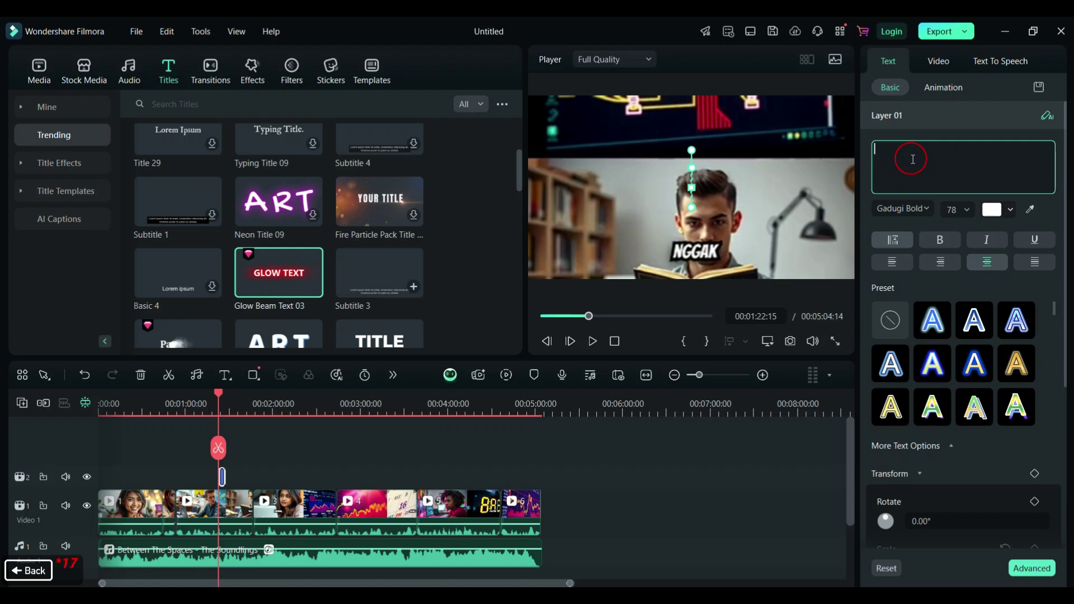
pyautogui.write('u')
pyautogui.press('BackSpace')
pyautogui.write('U')
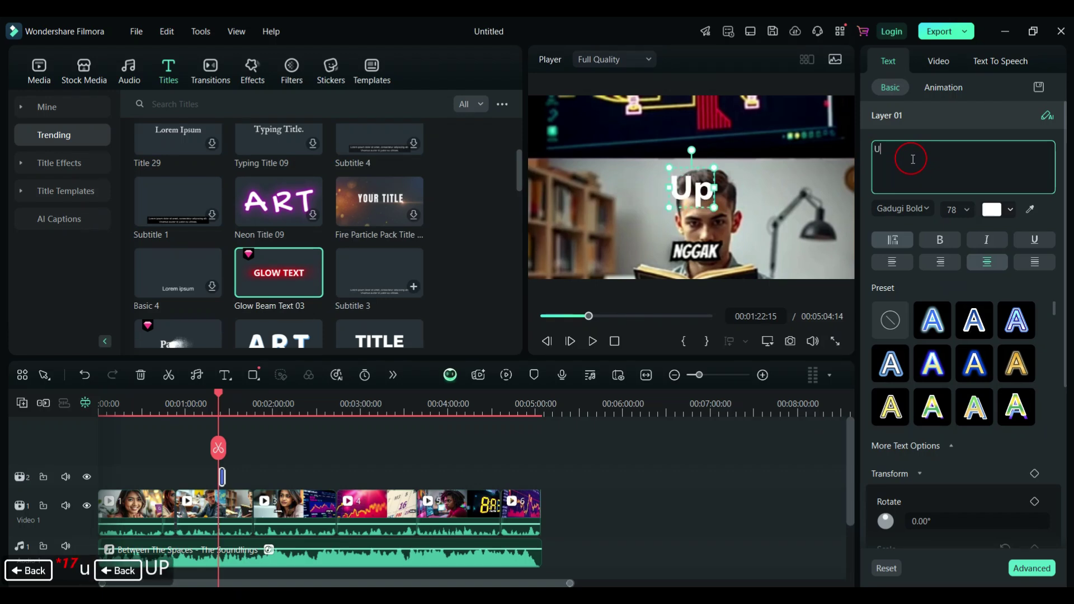
pyautogui.write('pdate Ilmu')
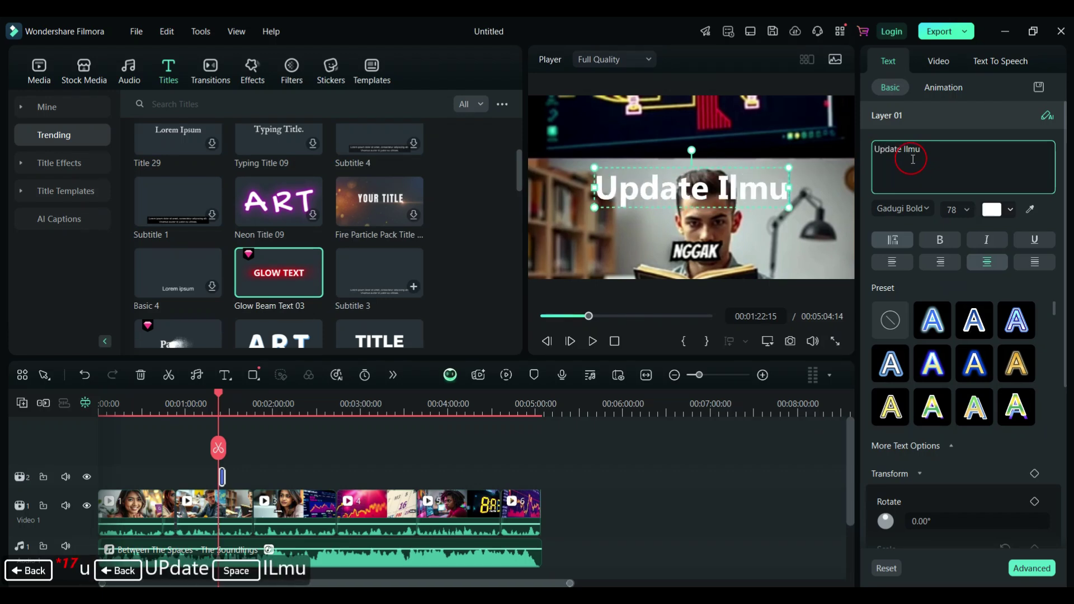
pyautogui.click(787, 208)
pyautogui.moveTo(788, 209); pyautogui.dragTo(630, 193)
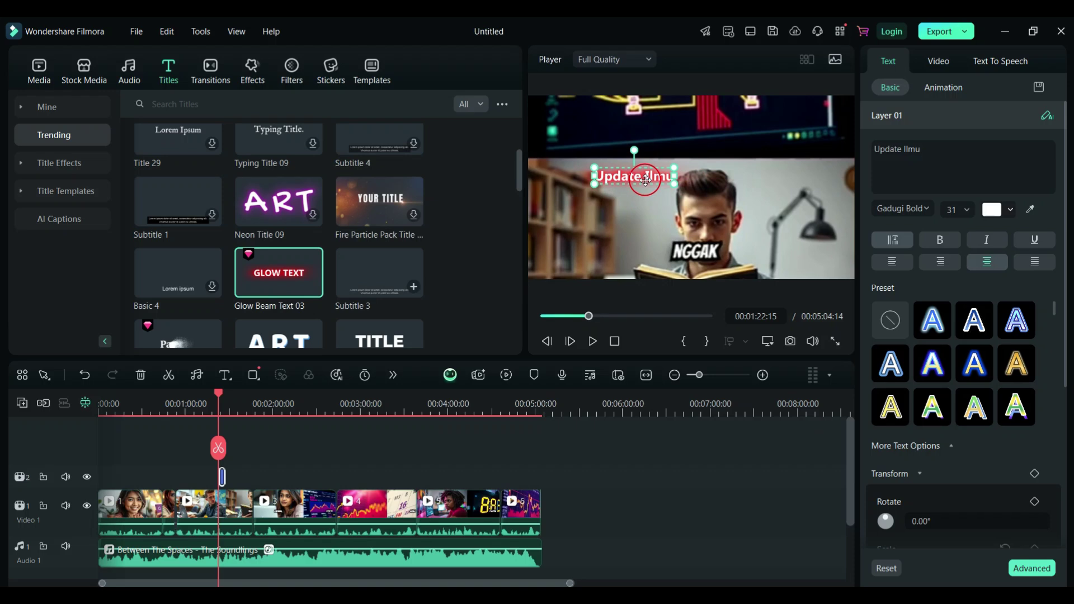
# - Delete the Update Ilmu title from the timeline
pyautogui.click(712, 377)
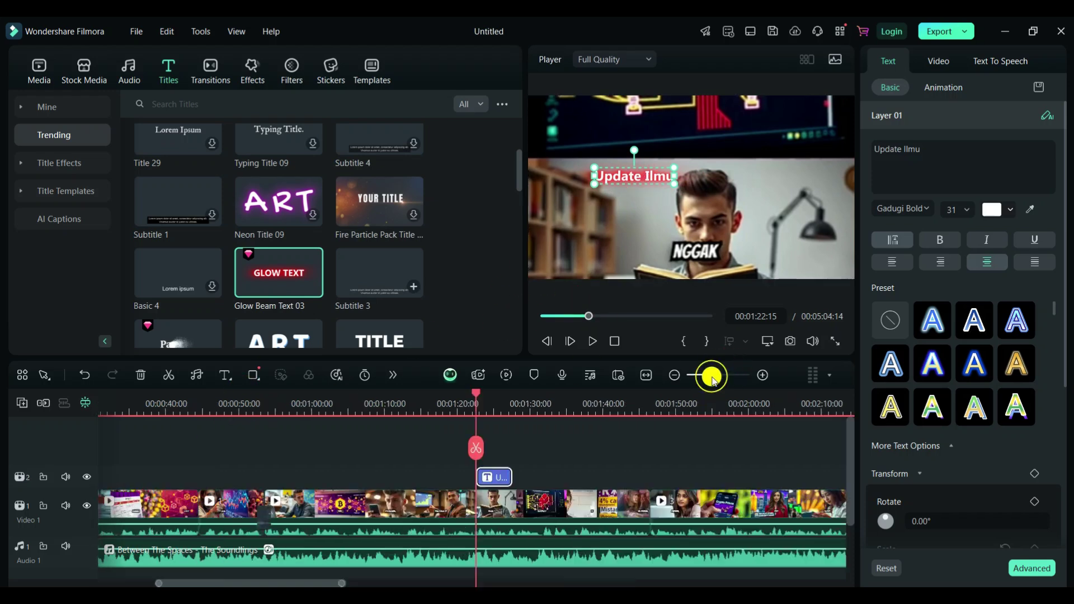
pyautogui.click(503, 478)
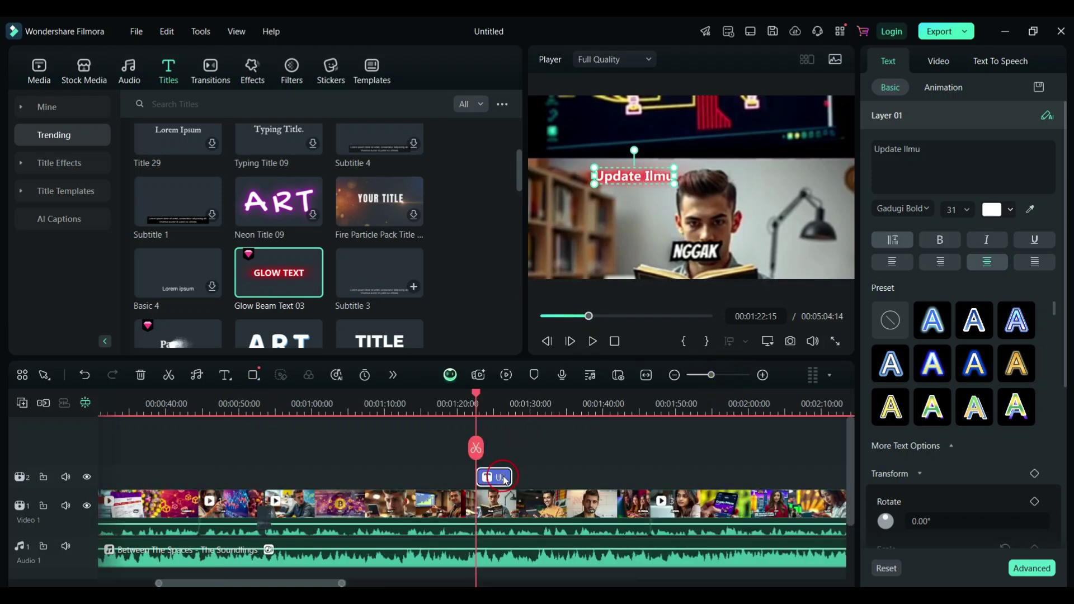
pyautogui.press('Delete')
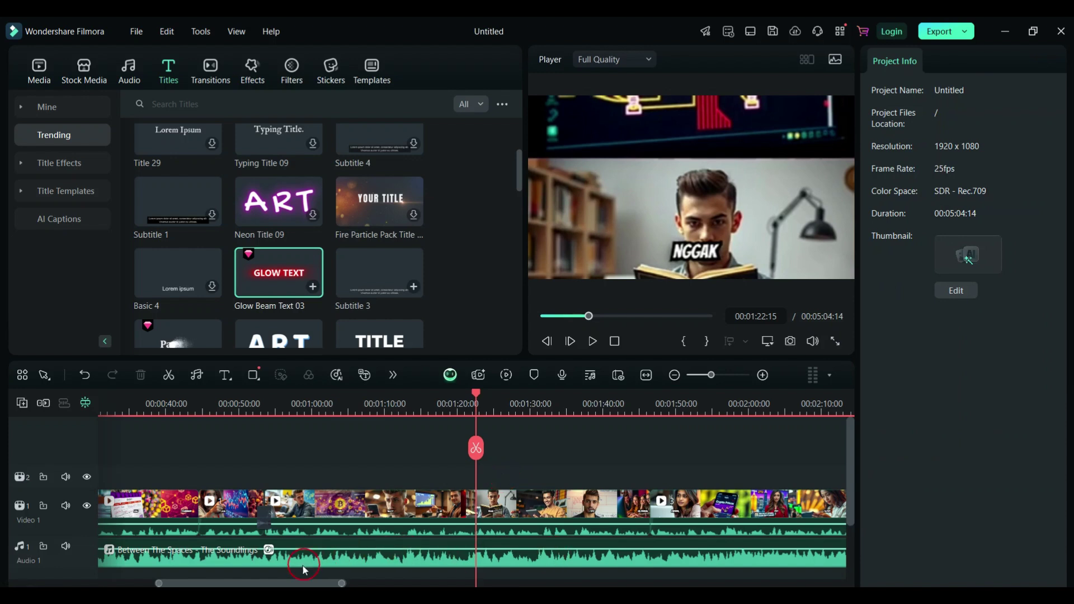
pyautogui.moveTo(301, 582); pyautogui.dragTo(343, 583)
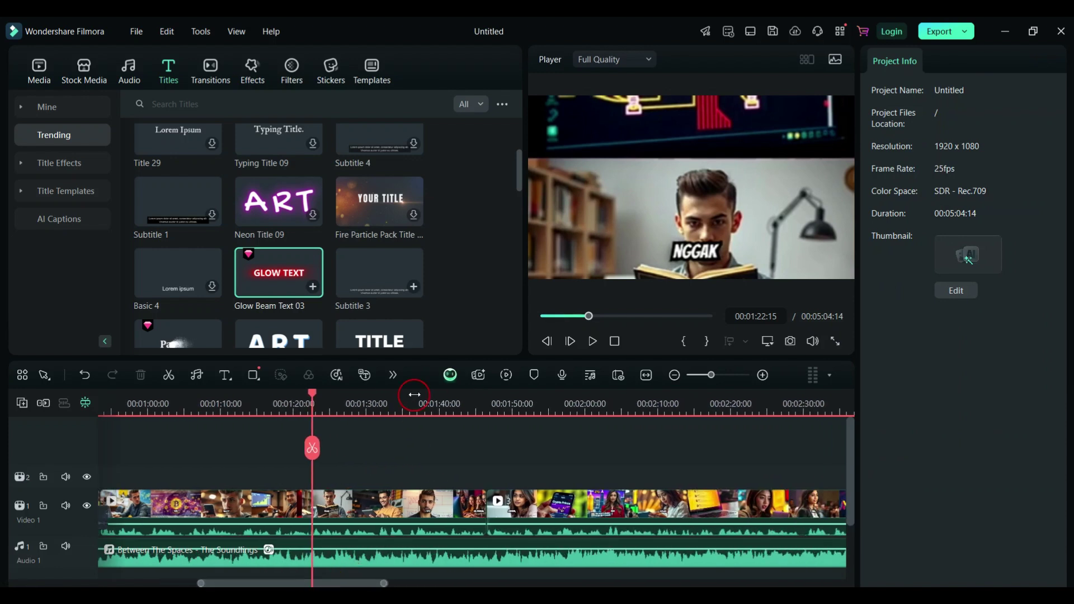
# - Browse the Trending and Fade&Dissolve transitions and the remaining transition categories
pyautogui.click(216, 78)
pyautogui.click(280, 221)
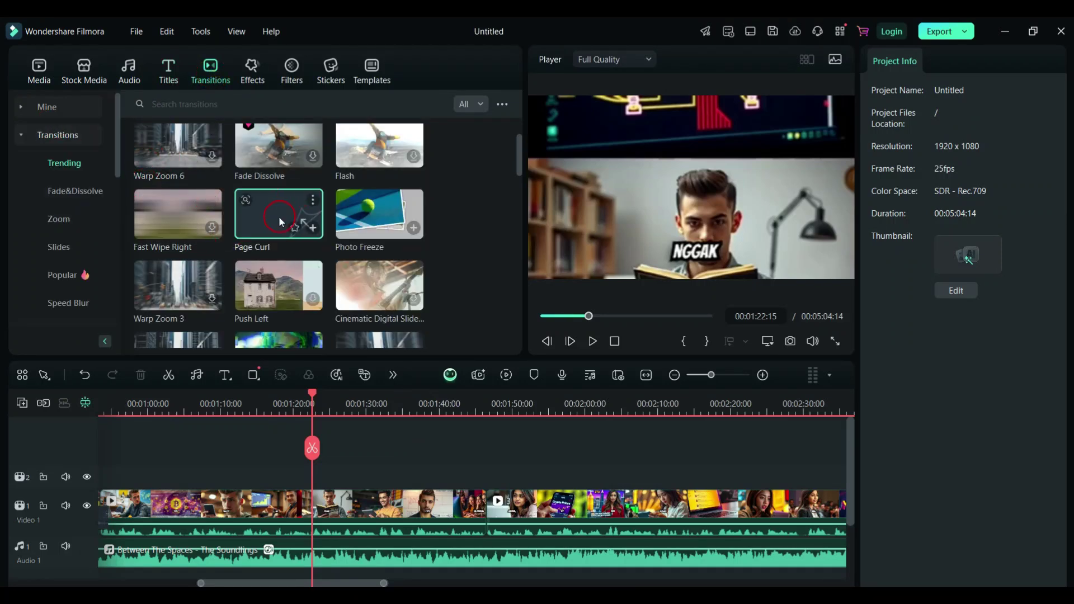
pyautogui.scroll(3, 224, 218)
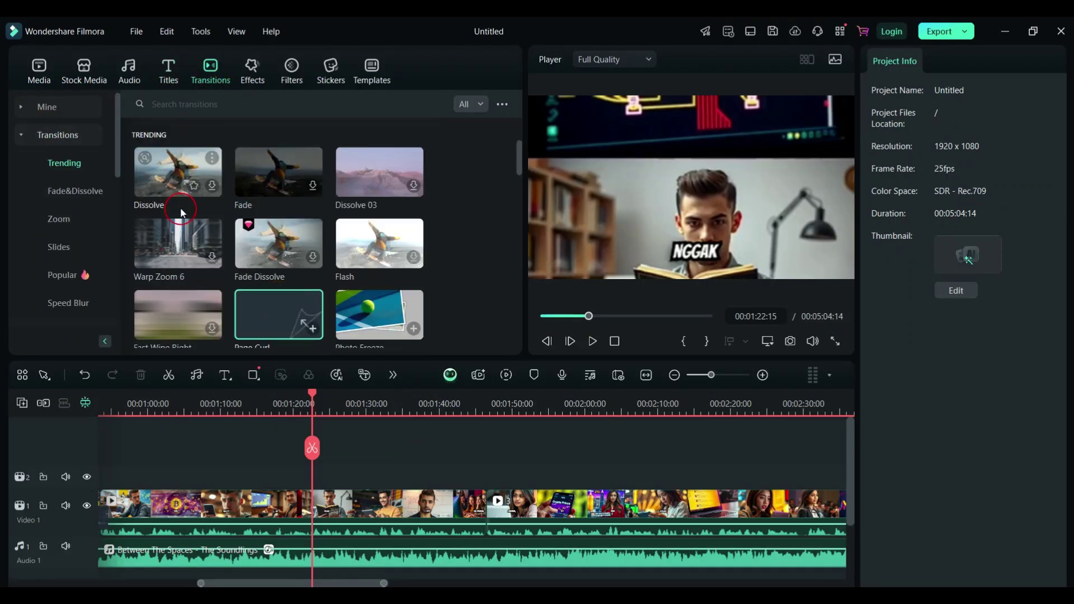
pyautogui.scroll(-10, 280, 232)
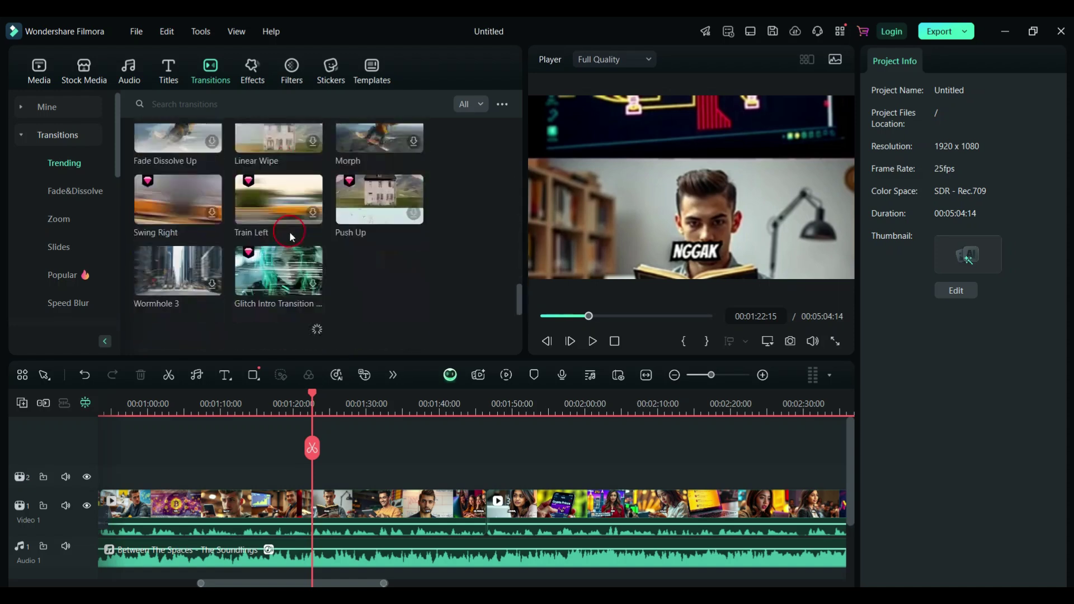
pyautogui.scroll(-5, 288, 233)
pyautogui.scroll(-5, 61, 246)
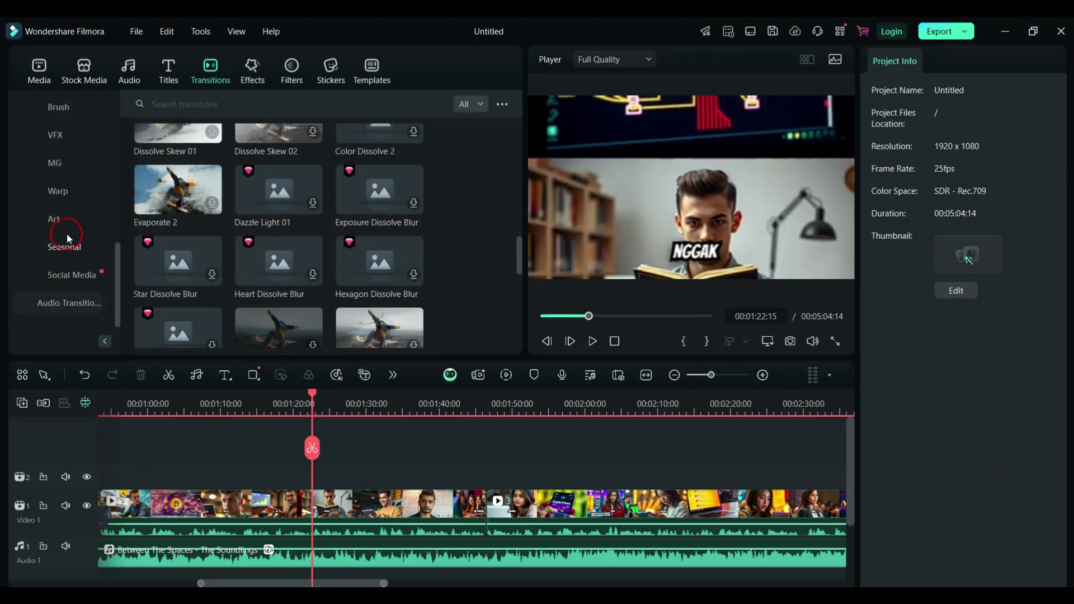
pyautogui.scroll(5, 70, 249)
pyautogui.scroll(5, 280, 235)
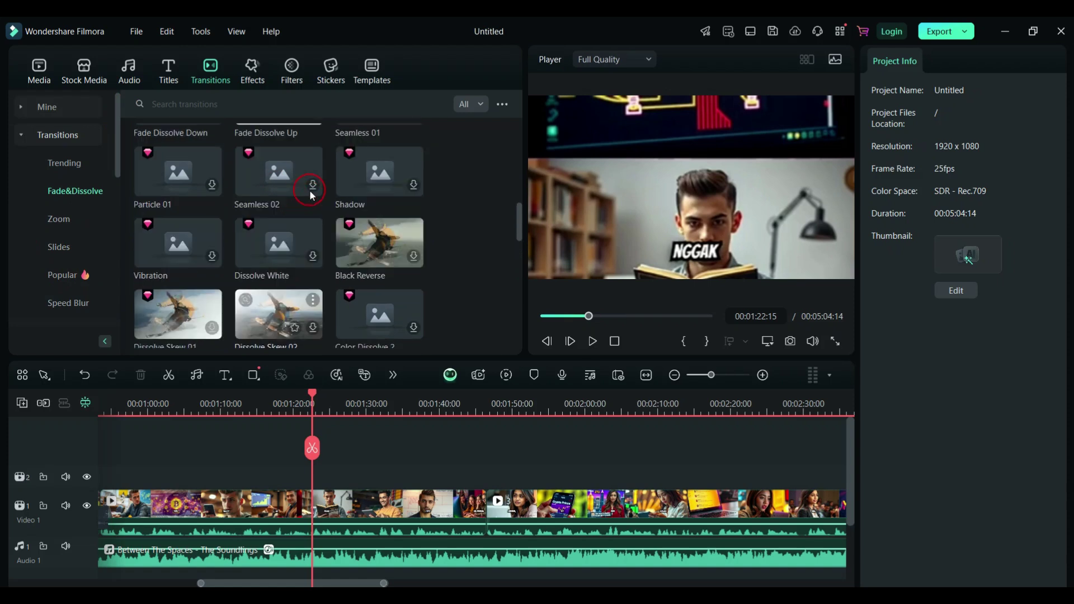
# - Browse the trending video effects, the filters, stickers and templates, and return to the imported project media
pyautogui.click(256, 66)
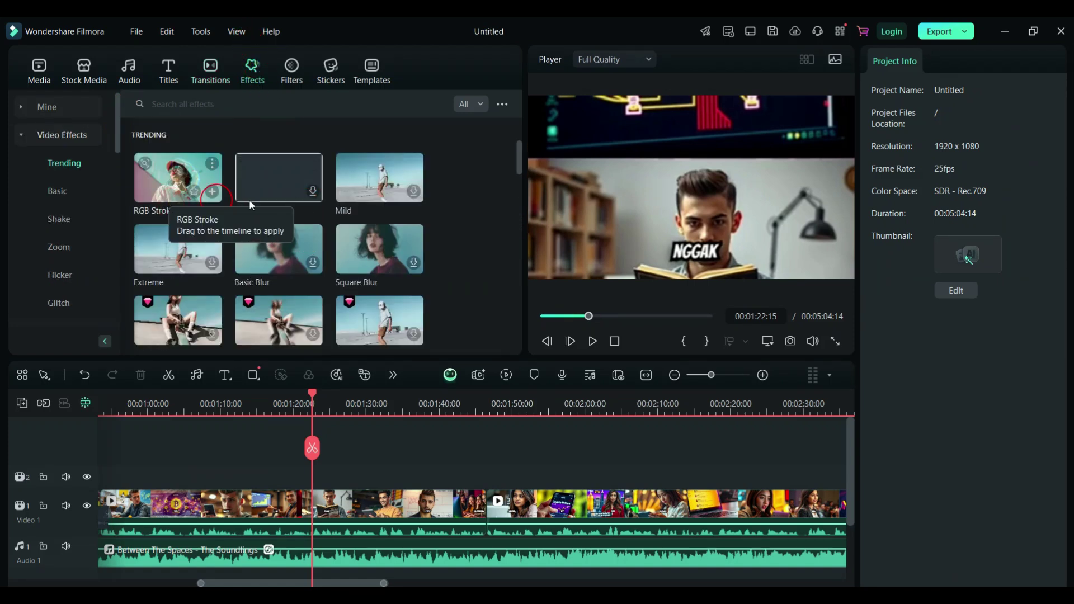
pyautogui.scroll(-10, 62, 269)
pyautogui.scroll(10, 81, 277)
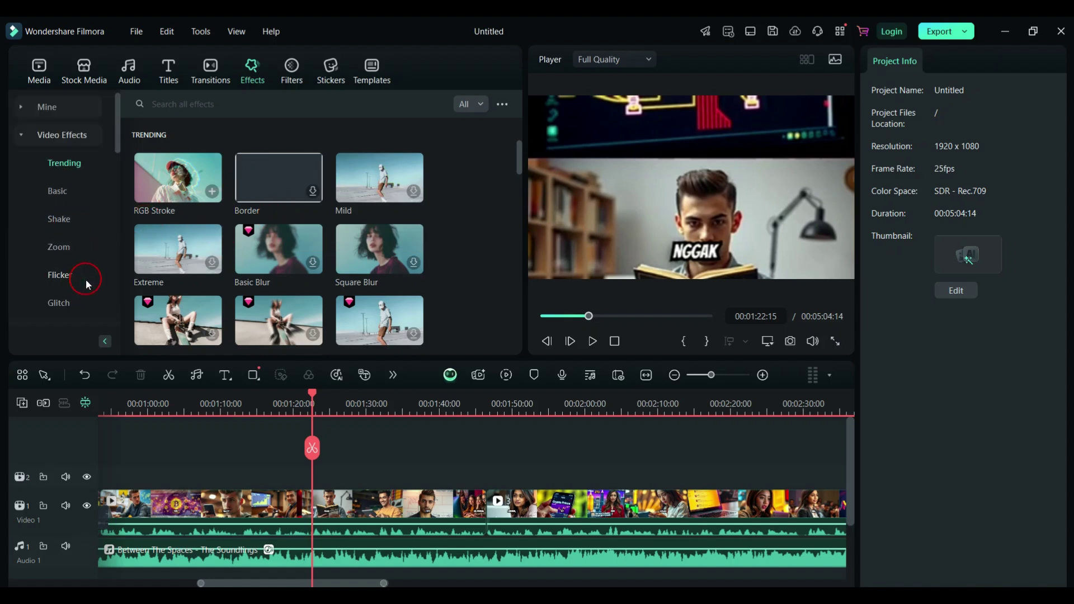
pyautogui.click(296, 74)
pyautogui.click(342, 71)
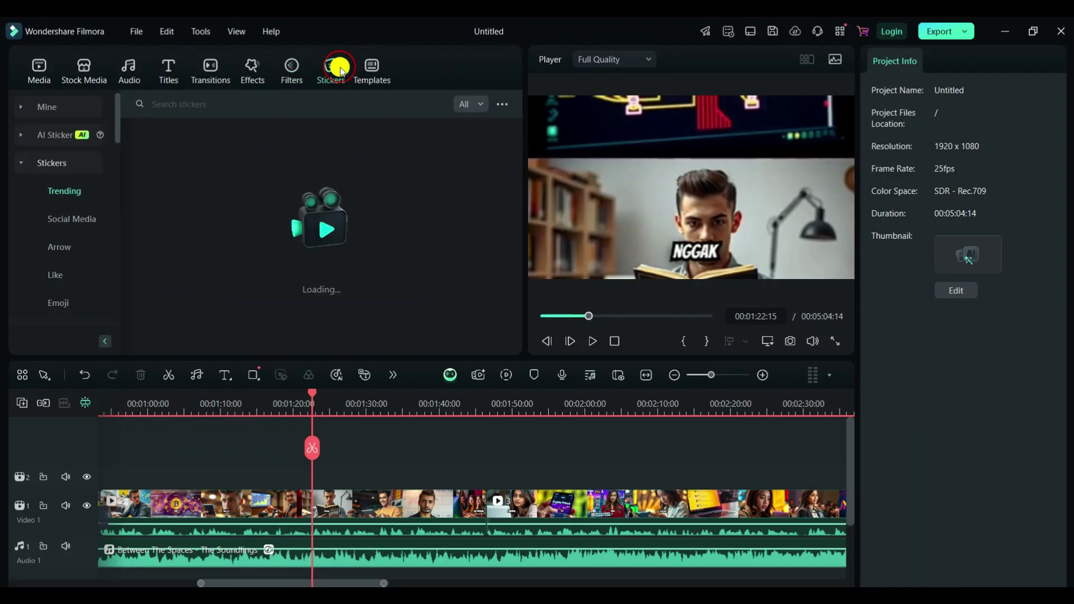
pyautogui.click(372, 70)
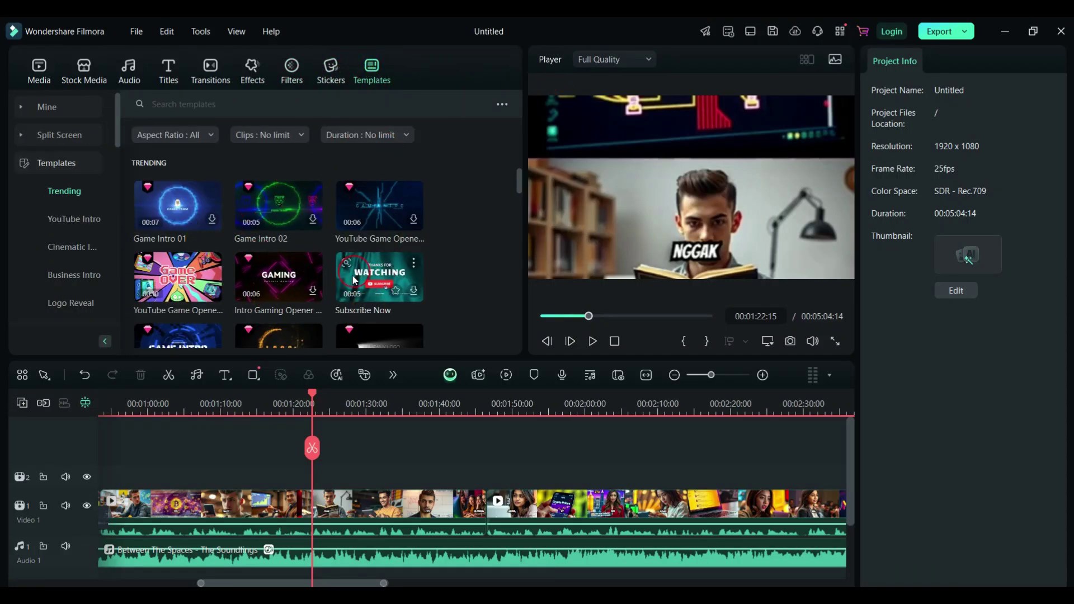
pyautogui.click(39, 86)
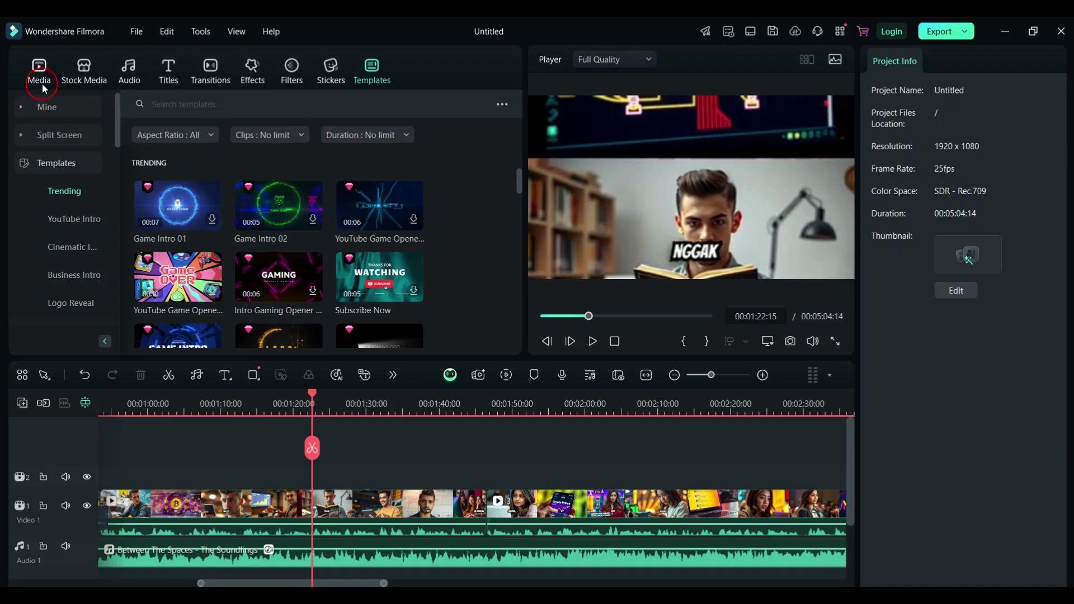
pyautogui.click(361, 347)
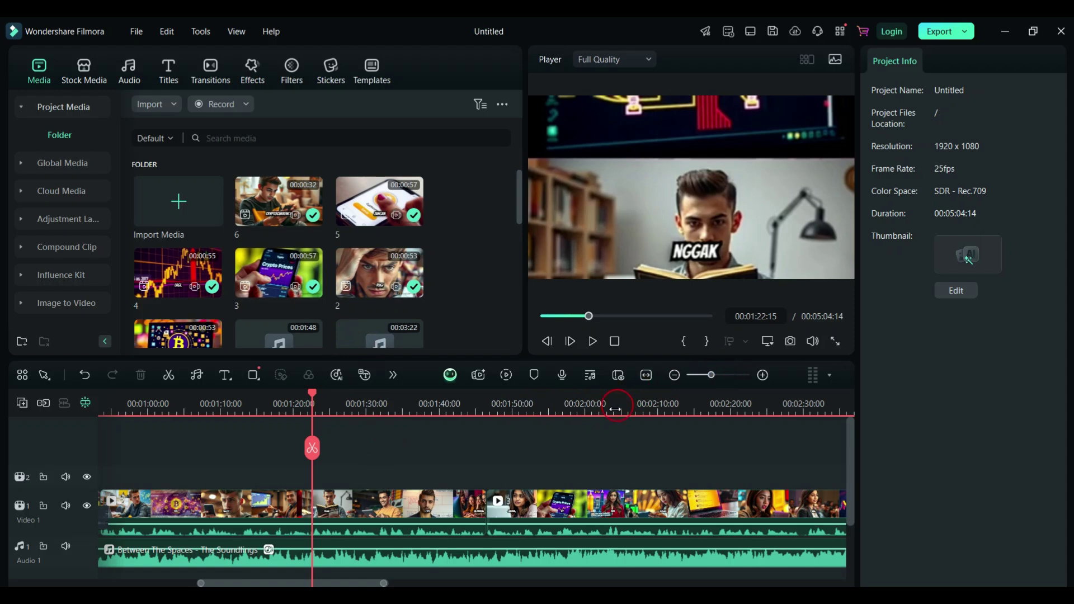
# - Move the playhead back near the start of the project, to about 00:00:01:08
pyautogui.moveTo(365, 582)
pyautogui.mouseDown()
pyautogui.moveTo(446, 582)
pyautogui.moveTo(381, 582)
pyautogui.mouseUp()
pyautogui.click(763, 375)
pyautogui.moveTo(703, 372); pyautogui.dragTo(721, 381)
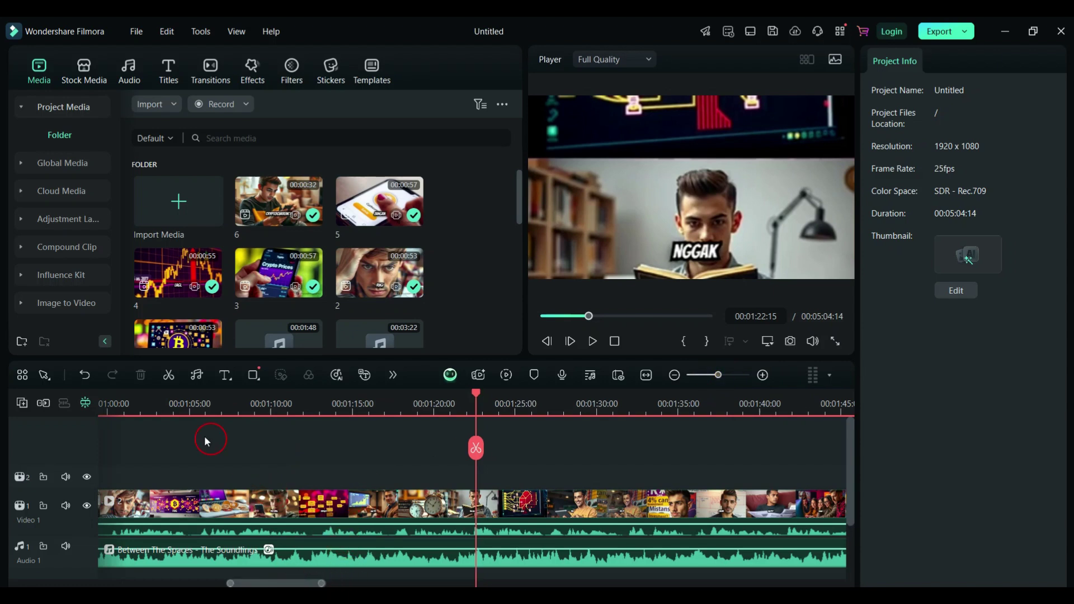
pyautogui.moveTo(589, 317); pyautogui.dragTo(545, 316)
pyautogui.click(610, 335)
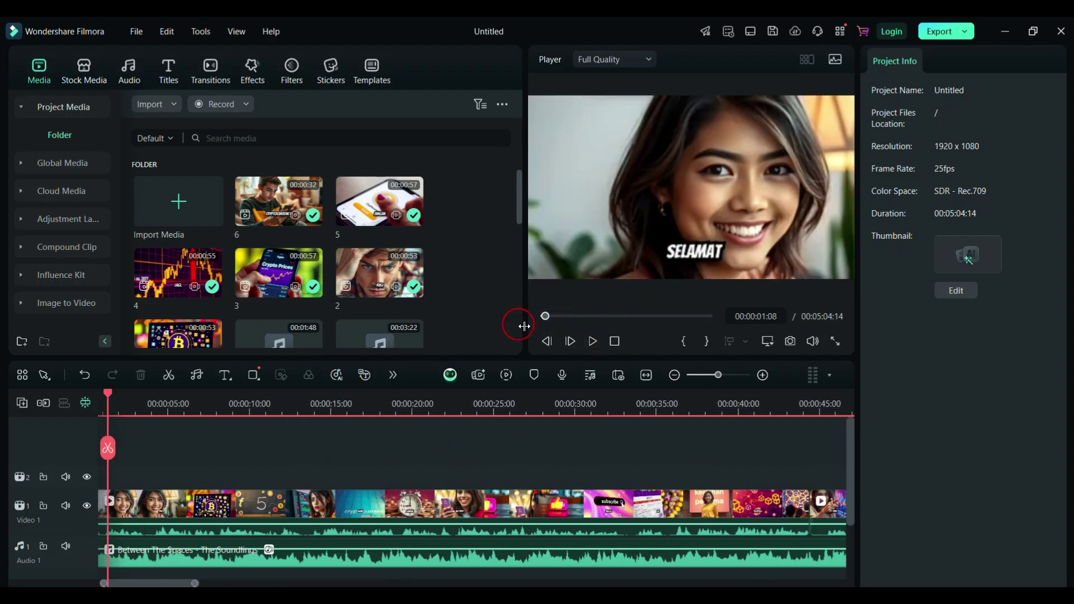
# - Open the local export settings and name the output file "Belajar Mengedit Vidio"
pyautogui.click(940, 36)
pyautogui.click(576, 161)
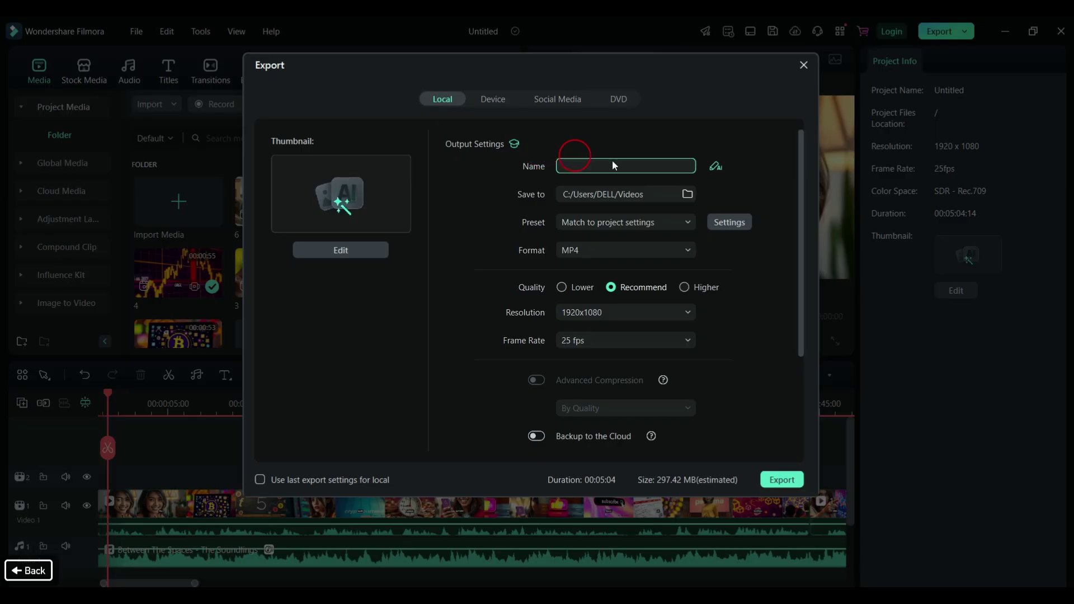
pyautogui.click(610, 87)
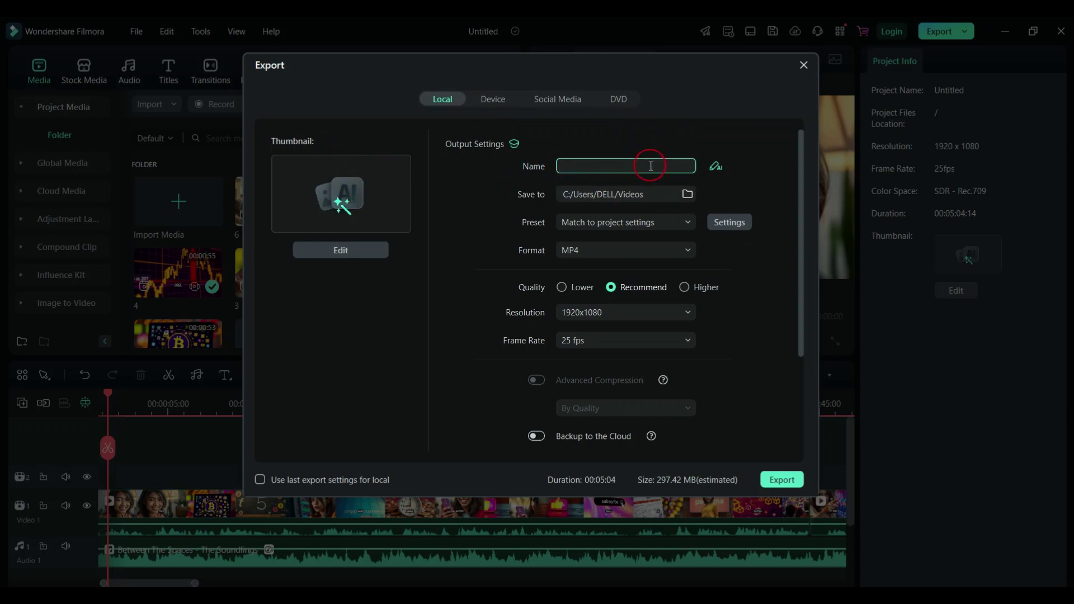
pyautogui.write('Belaja')
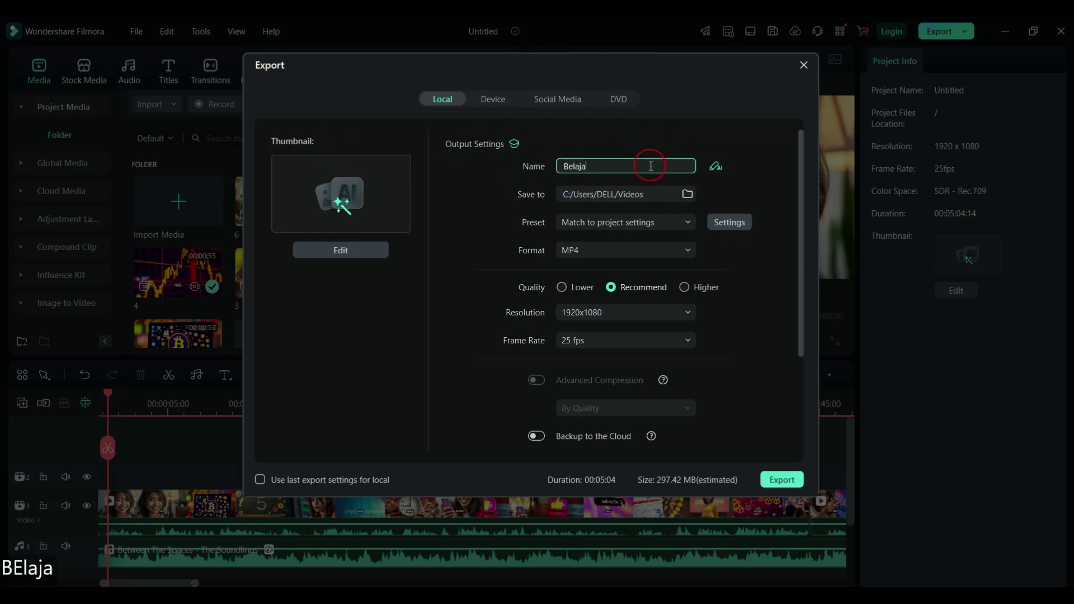
pyautogui.write('r Mengedit')
pyautogui.press('BackSpace')
pyautogui.write('t Vidio')
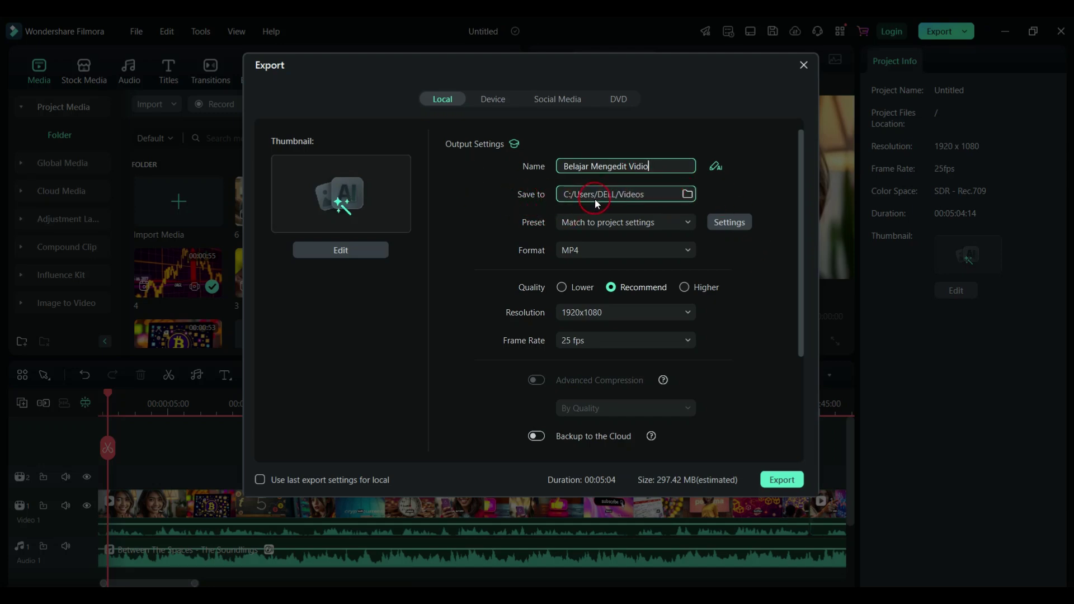
# - Examine the format and resolution choices and the remaining local output settings down to GPU acceleration
pyautogui.click(687, 253)
pyautogui.click(684, 251)
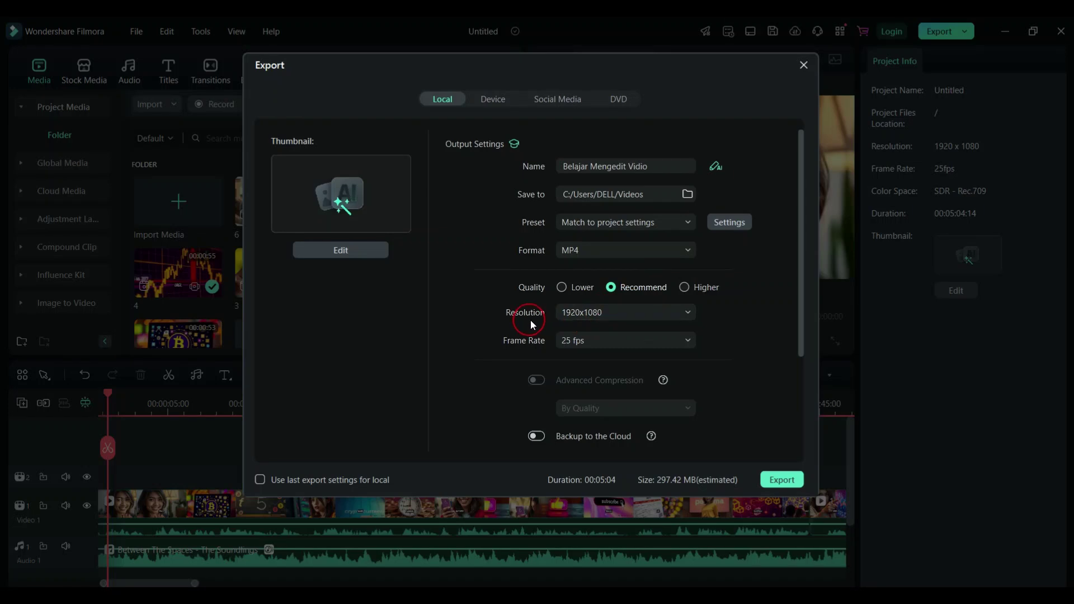
pyautogui.click(622, 314)
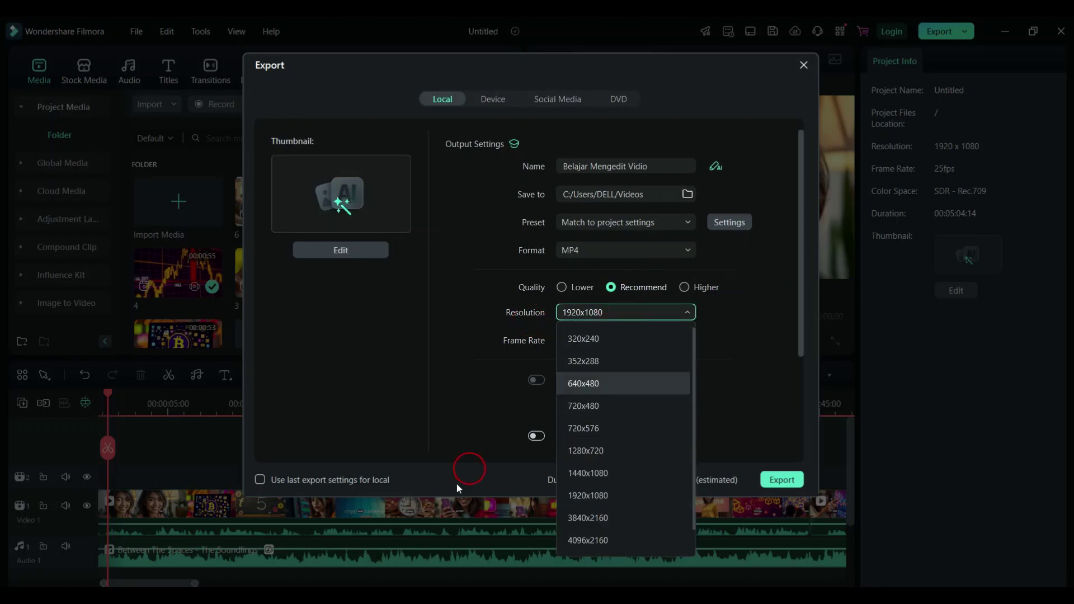
pyautogui.click(753, 350)
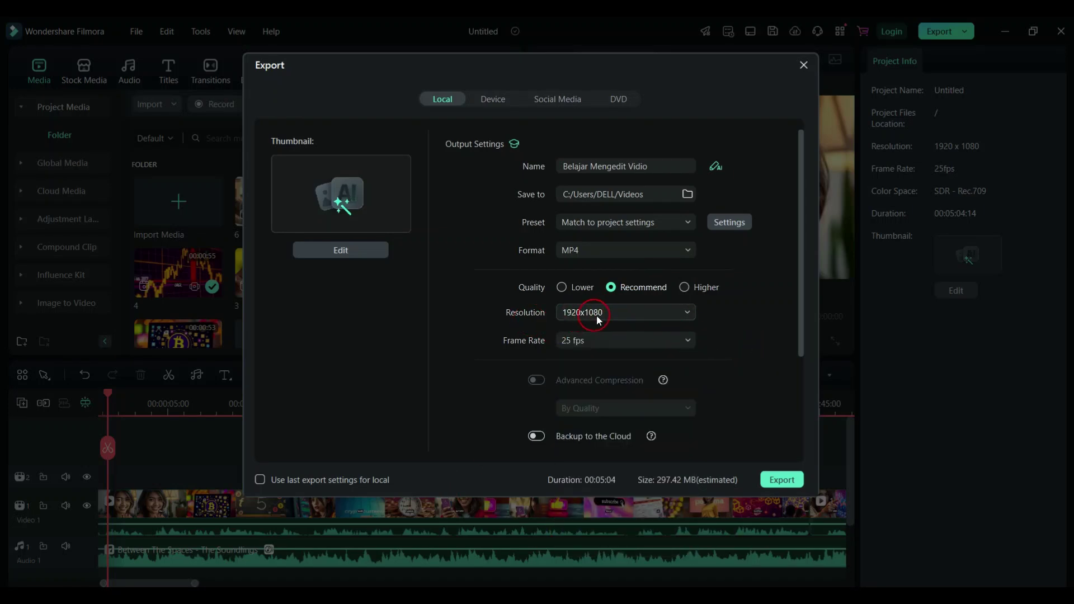
pyautogui.moveTo(806, 271); pyautogui.dragTo(806, 408)
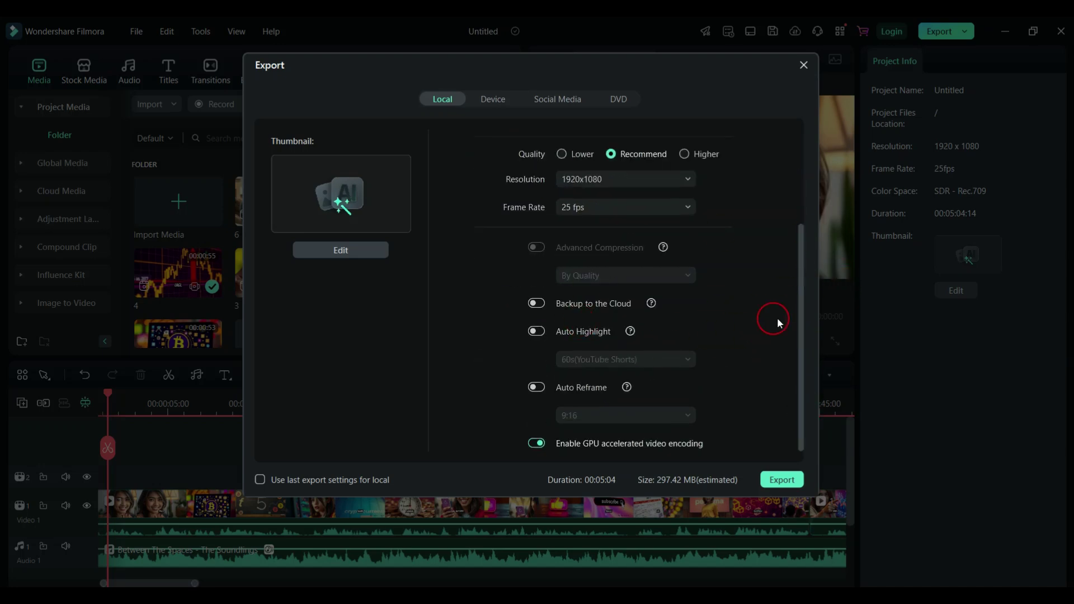
pyautogui.moveTo(803, 331); pyautogui.dragTo(782, 230)
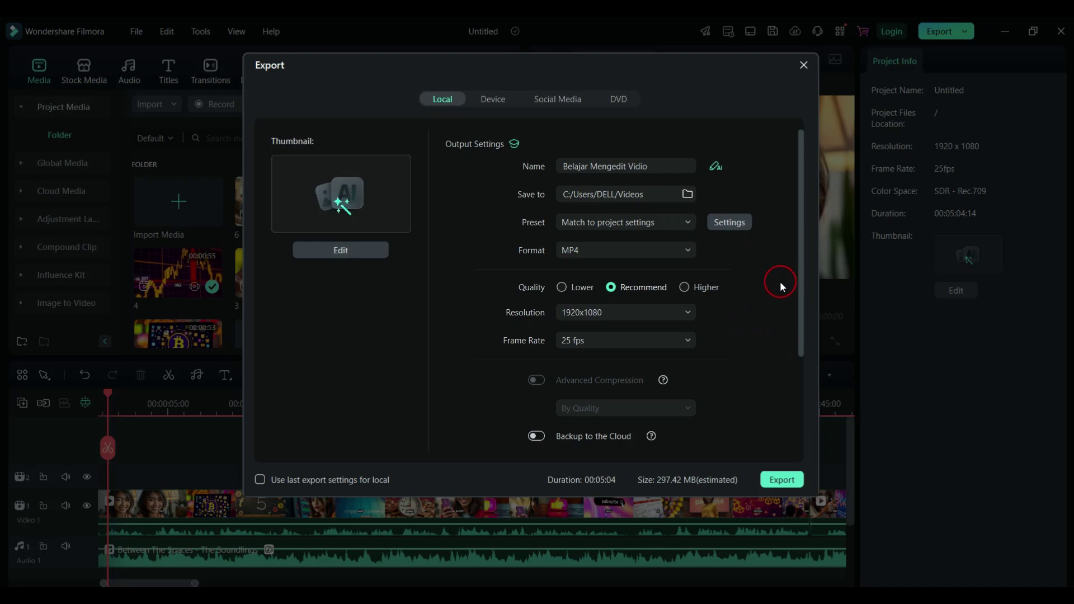
# - Examine the Device, DVD and Social Media export options, including TikTok, Instagram, Facebook and Vimeo
pyautogui.click(493, 101)
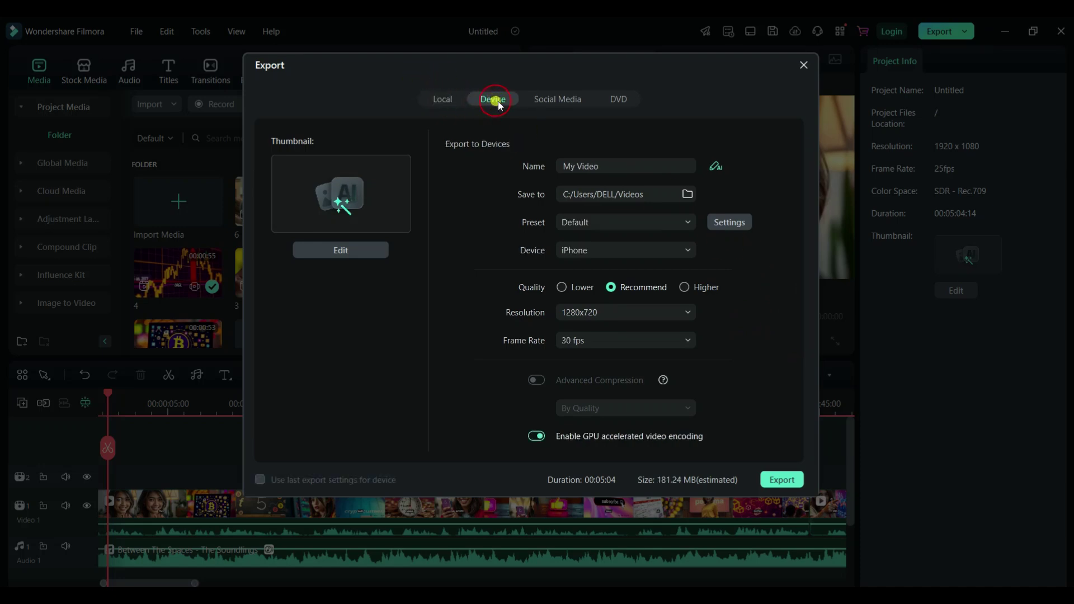
pyautogui.click(550, 99)
pyautogui.click(620, 99)
pyautogui.click(567, 101)
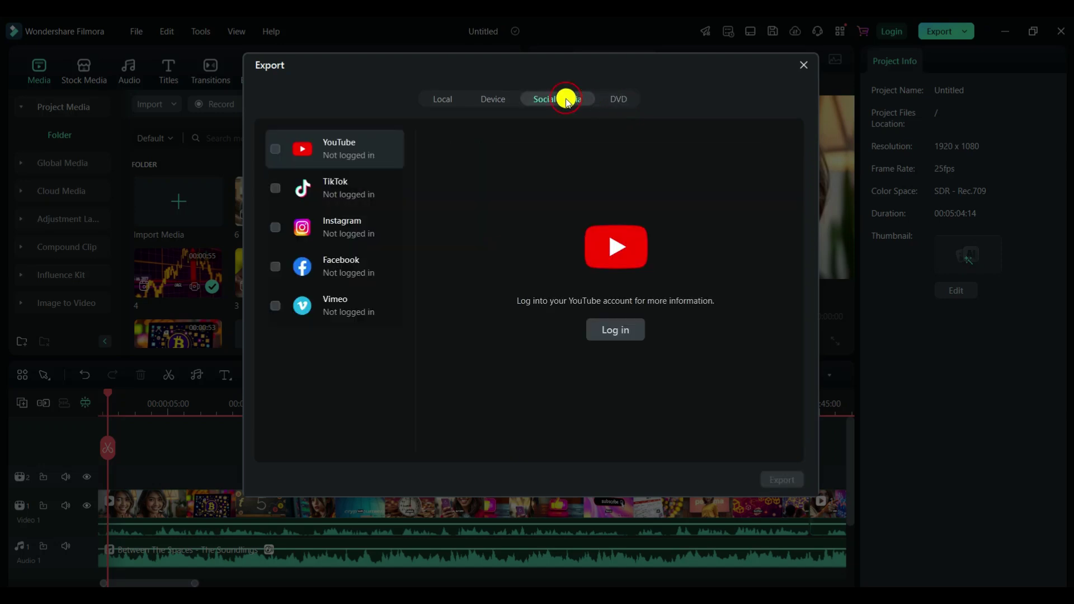
pyautogui.click(497, 99)
pyautogui.click(560, 101)
pyautogui.click(358, 192)
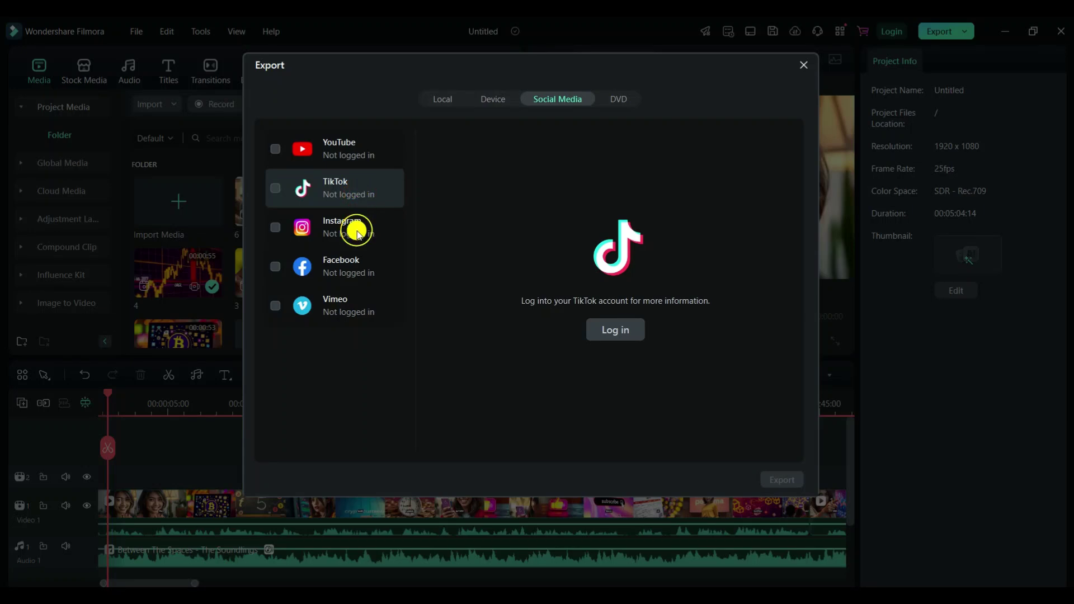
pyautogui.click(355, 230)
pyautogui.click(355, 272)
pyautogui.click(355, 308)
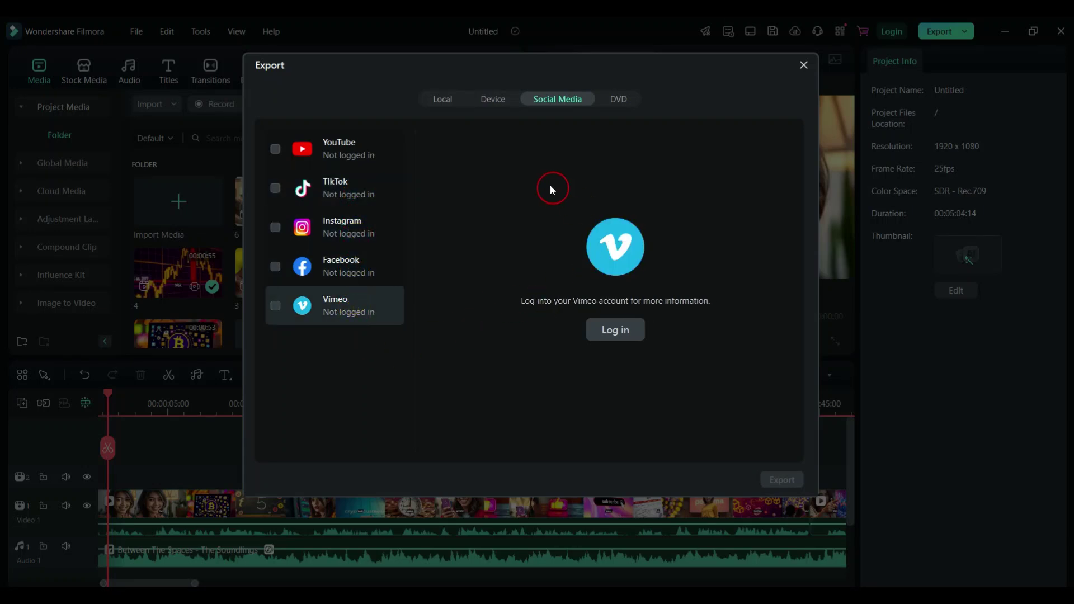
# - Export the project locally as a 1920x1080, 25 fps MP4 at Recommend quality
pyautogui.click(454, 112)
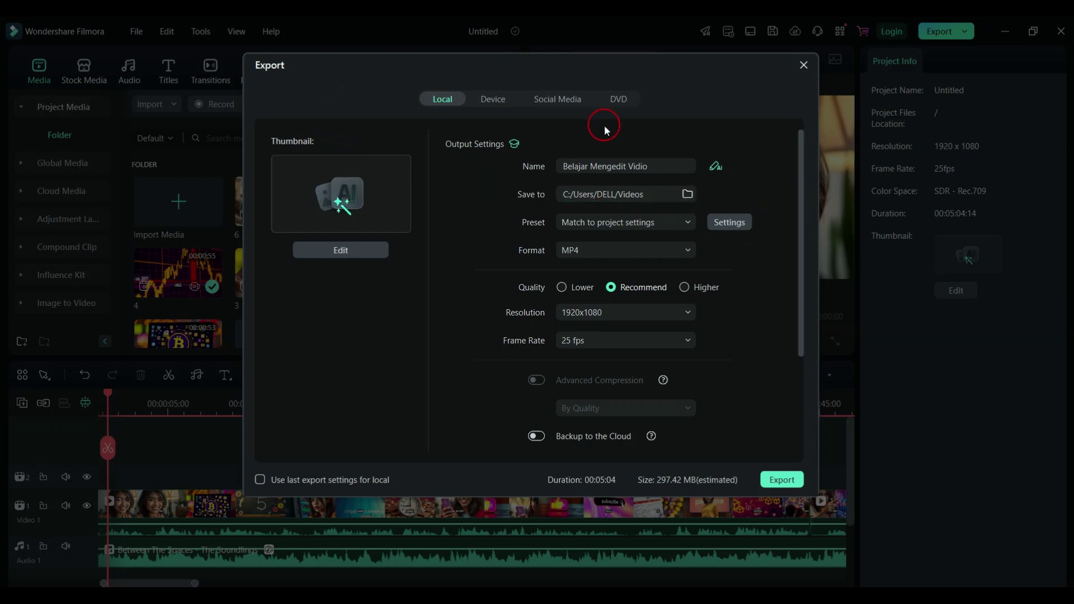
pyautogui.moveTo(797, 193); pyautogui.dragTo(804, 150)
pyautogui.click(782, 480)
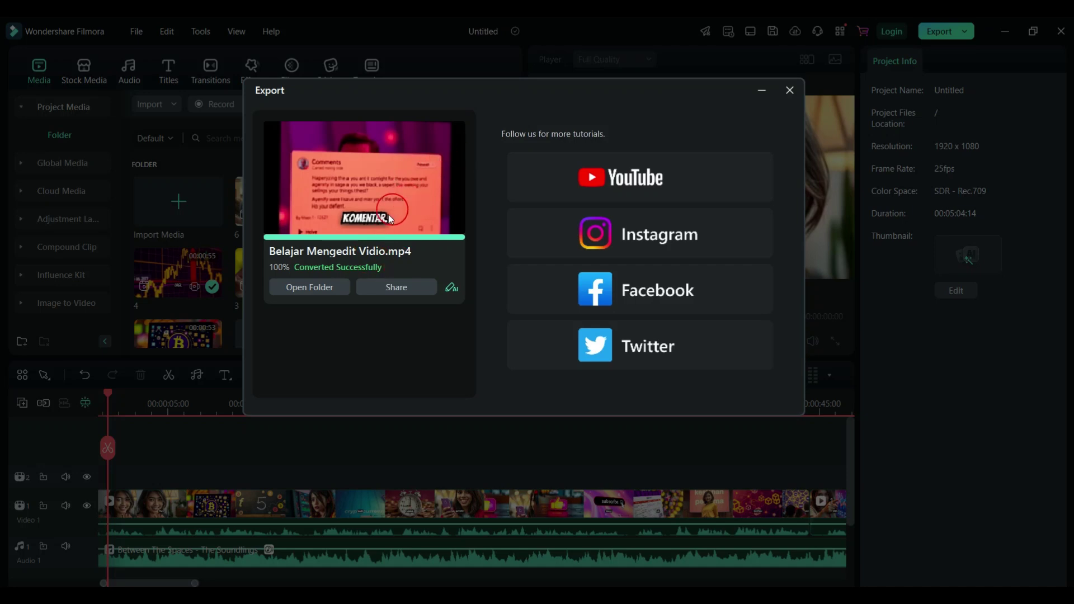
# - Open the output folder and play Belajar Mengedit Vidio, skipping ahead to sample several parts
pyautogui.click(326, 289)
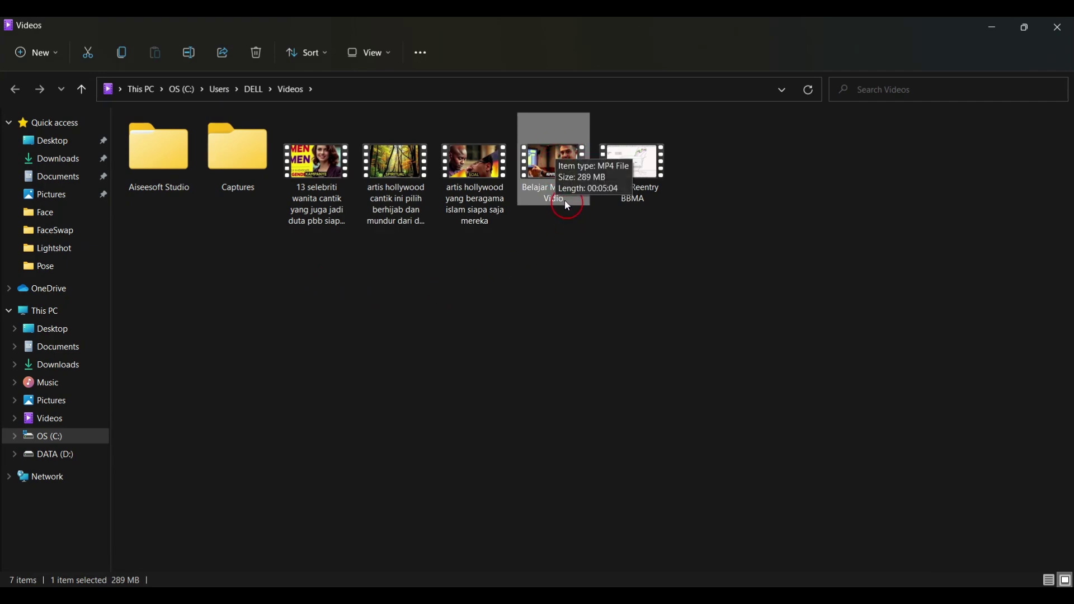
pyautogui.doubleClick(549, 169)
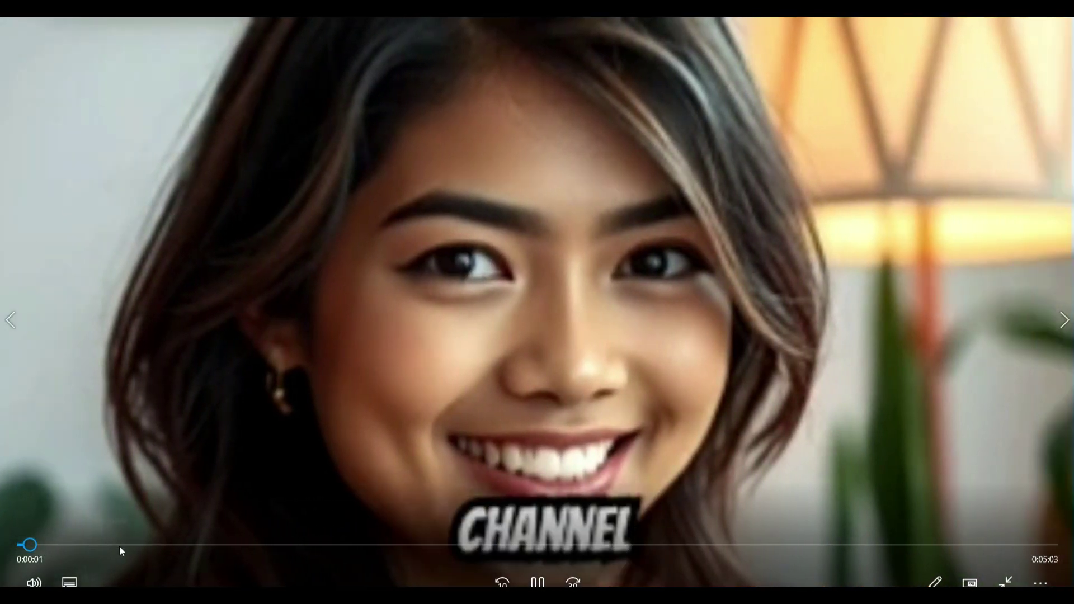
pyautogui.click(119, 546)
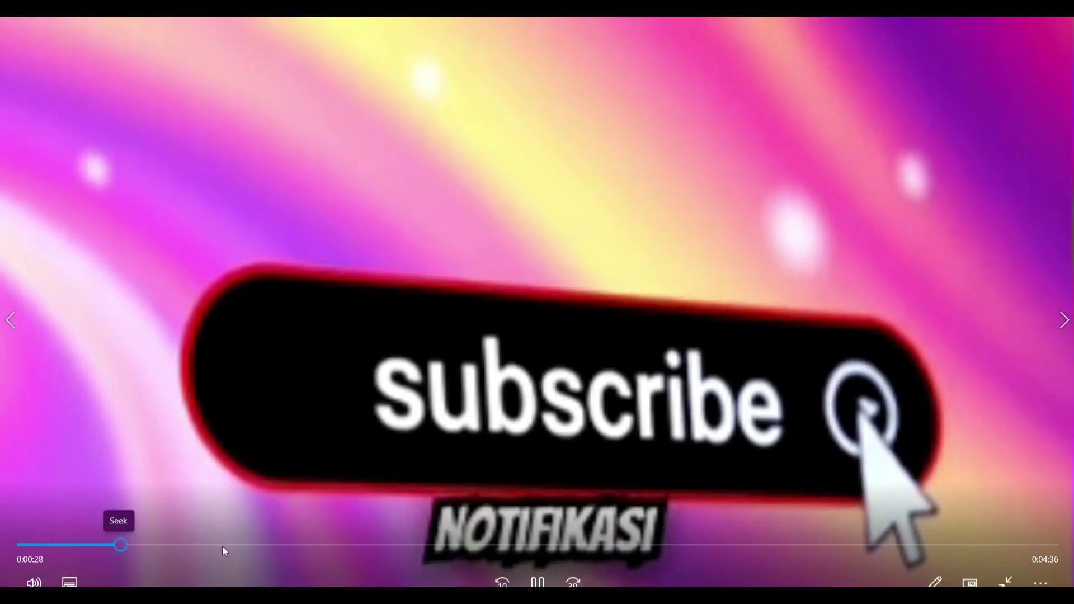
pyautogui.click(223, 546)
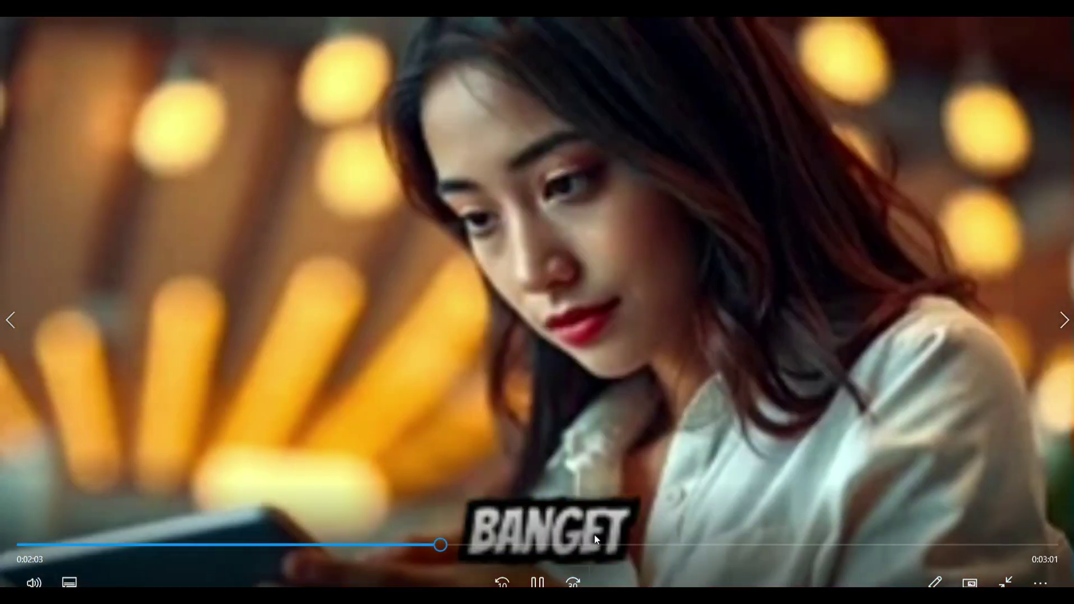
pyautogui.click(593, 546)
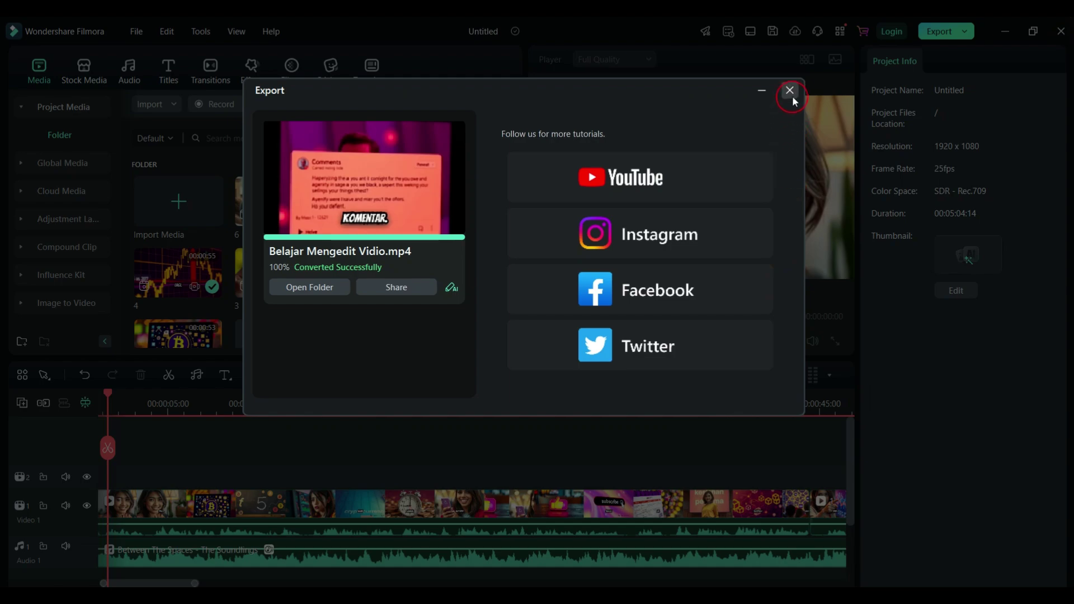
# - Close the finished export window and quit the video editor
pyautogui.click(790, 91)
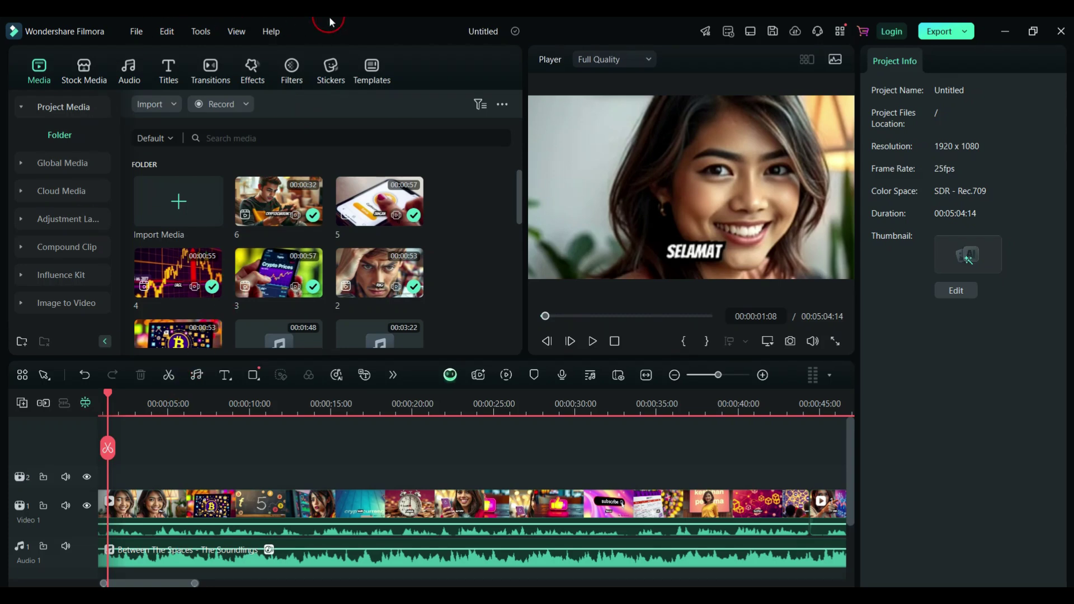
pyautogui.scroll(-3, 247, 465)
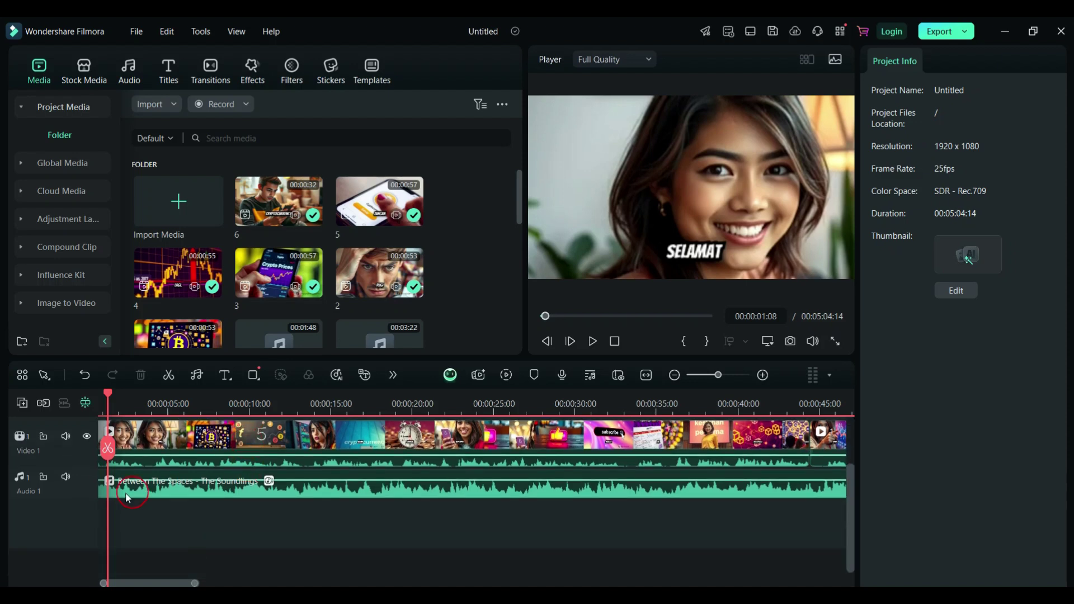
pyautogui.scroll(3, 143, 487)
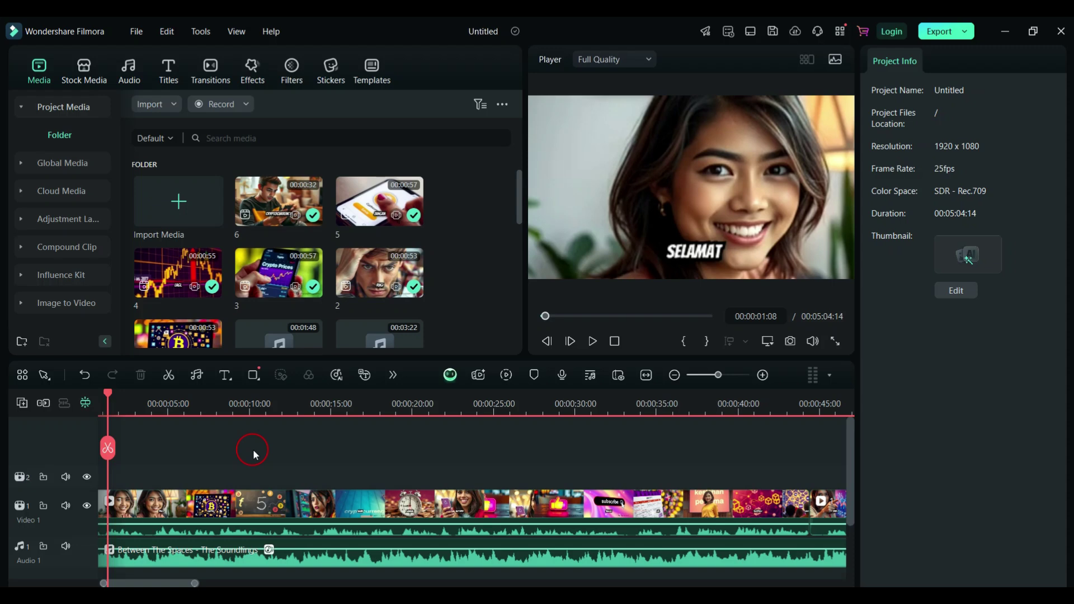
pyautogui.click(1052, 34)
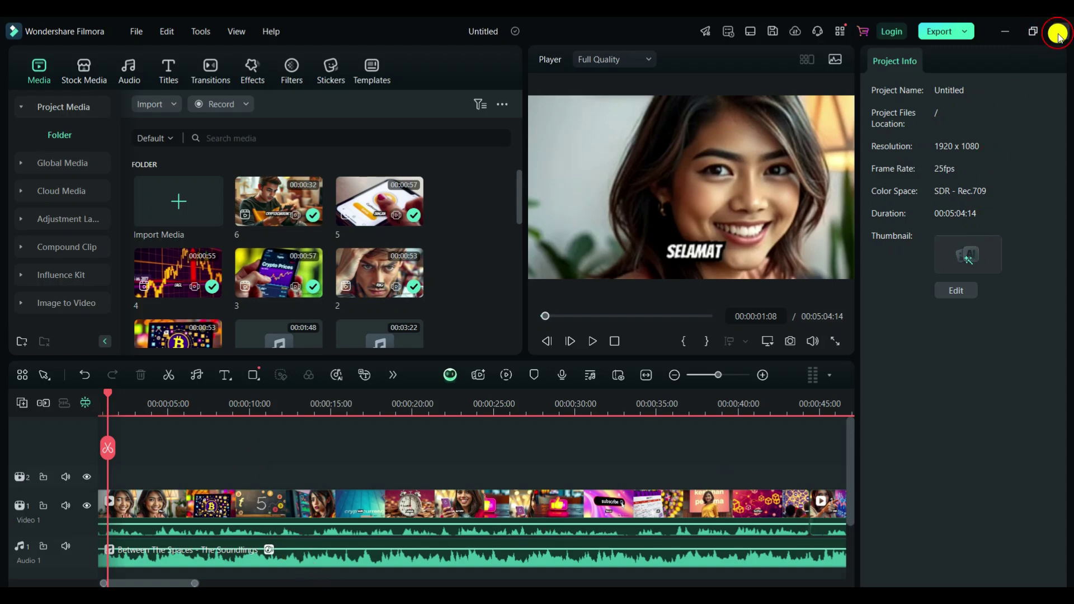
pyautogui.click(649, 321)
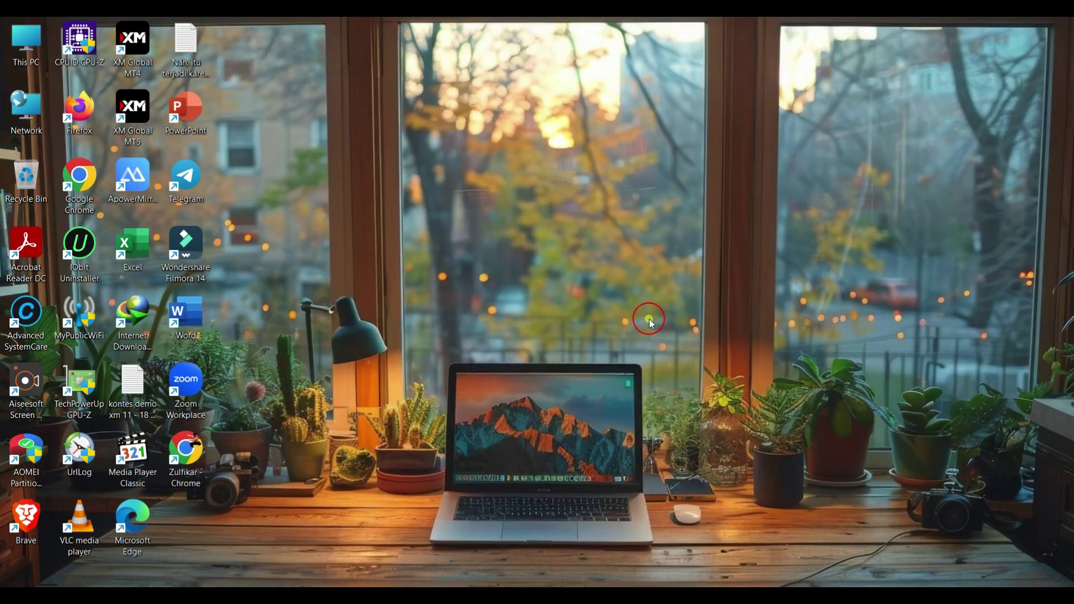